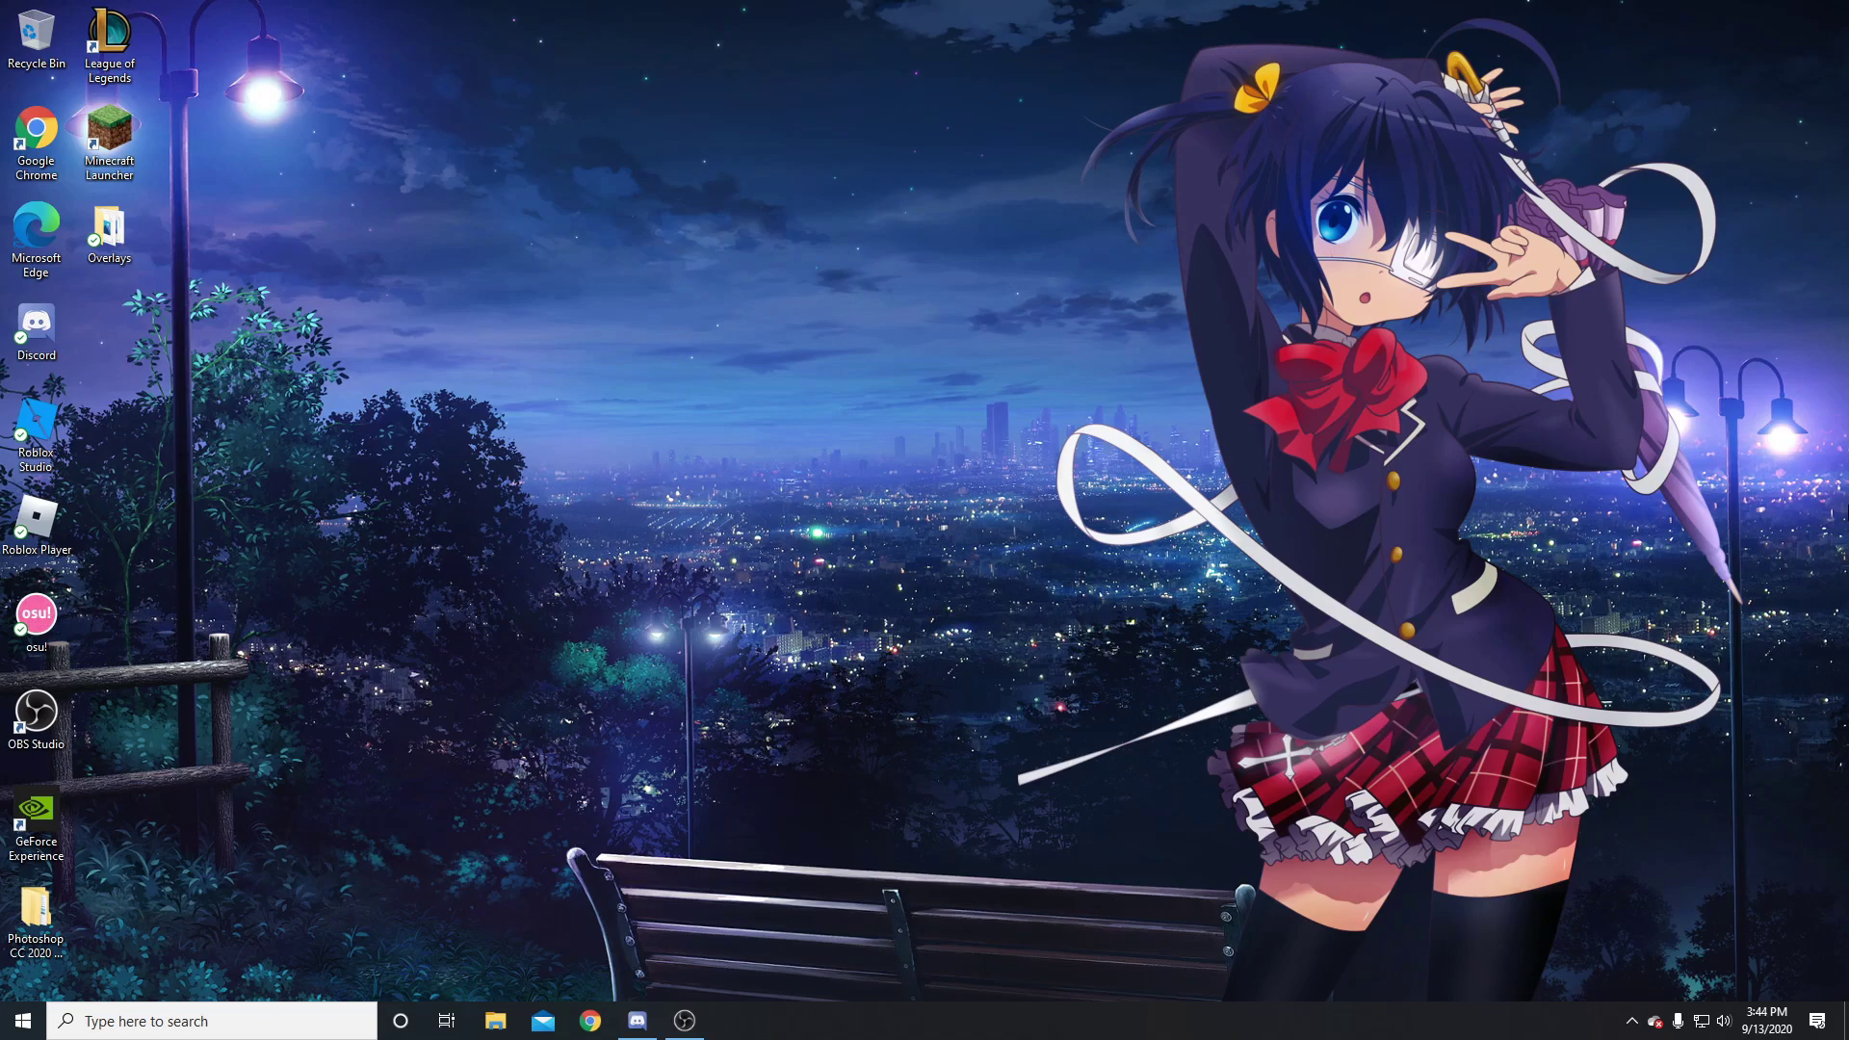
Turn off the tray overlay app's Hide Logo option to show the desktop overlay, and turn the option back on
click(1631, 1021)
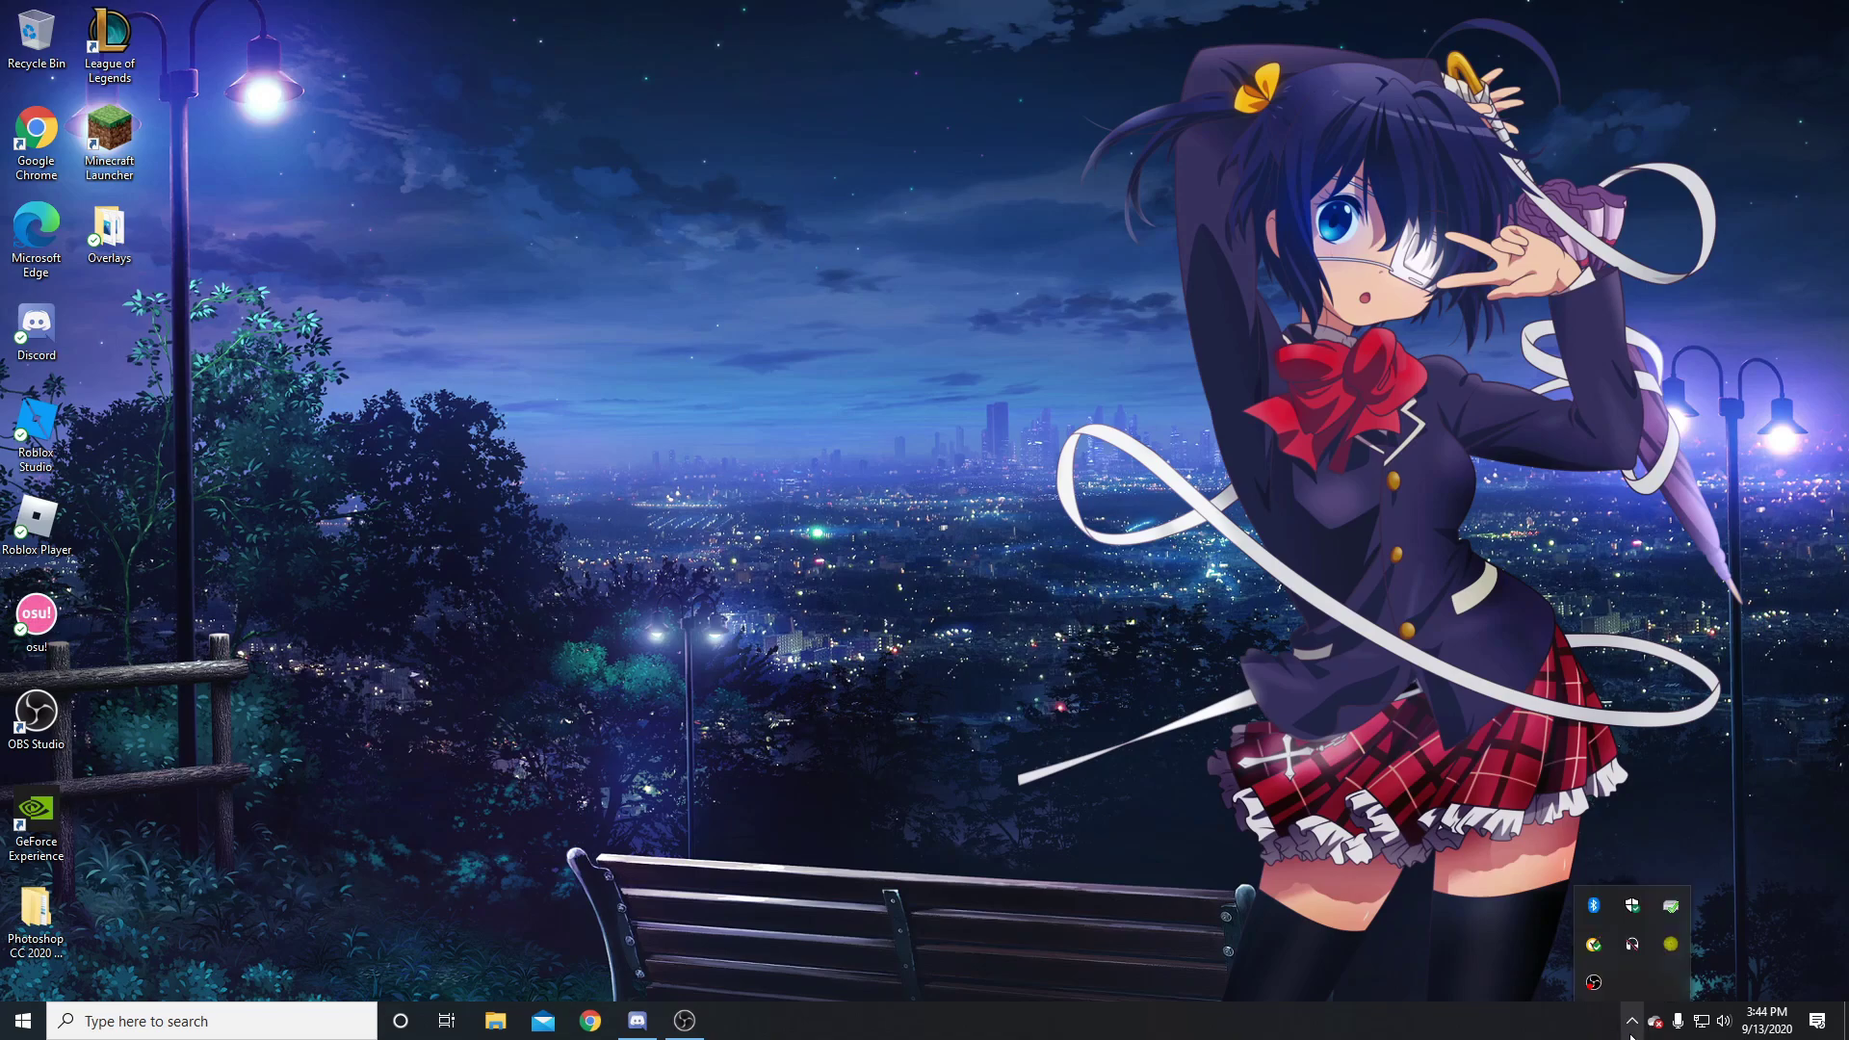
right_click(1670, 945)
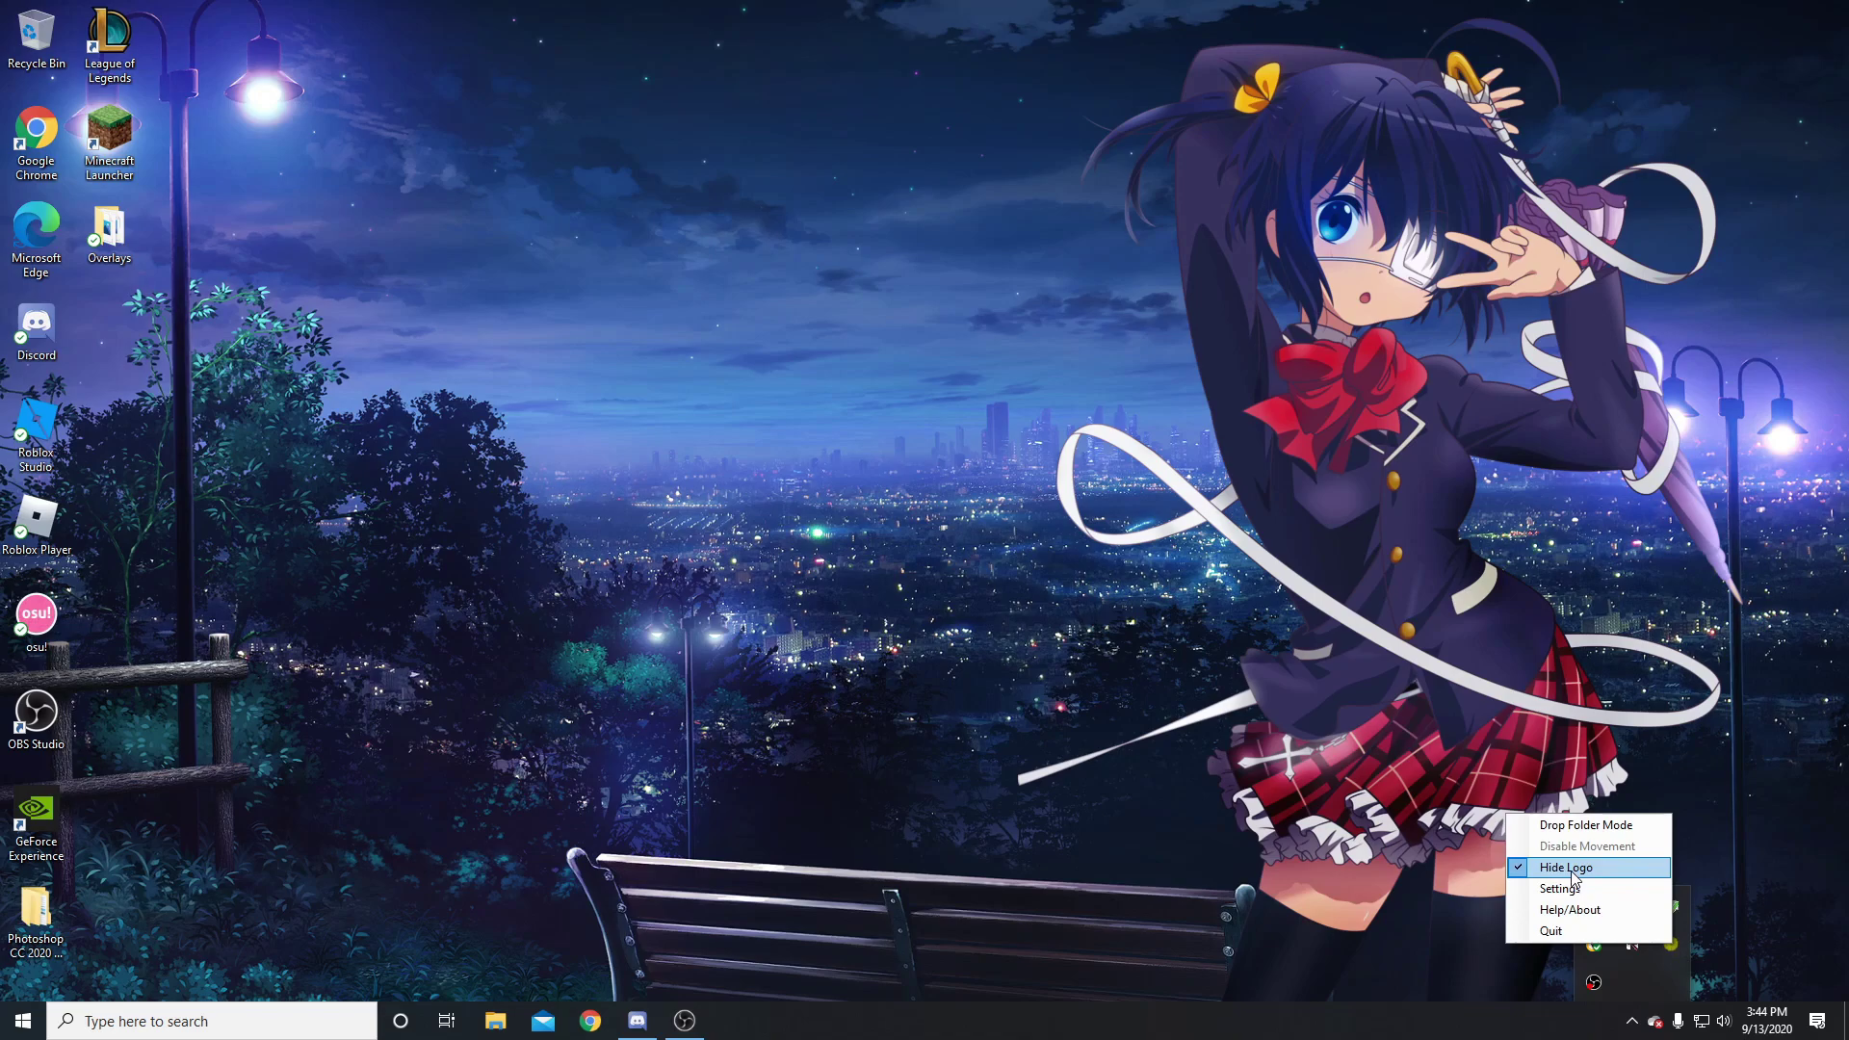
click(1575, 869)
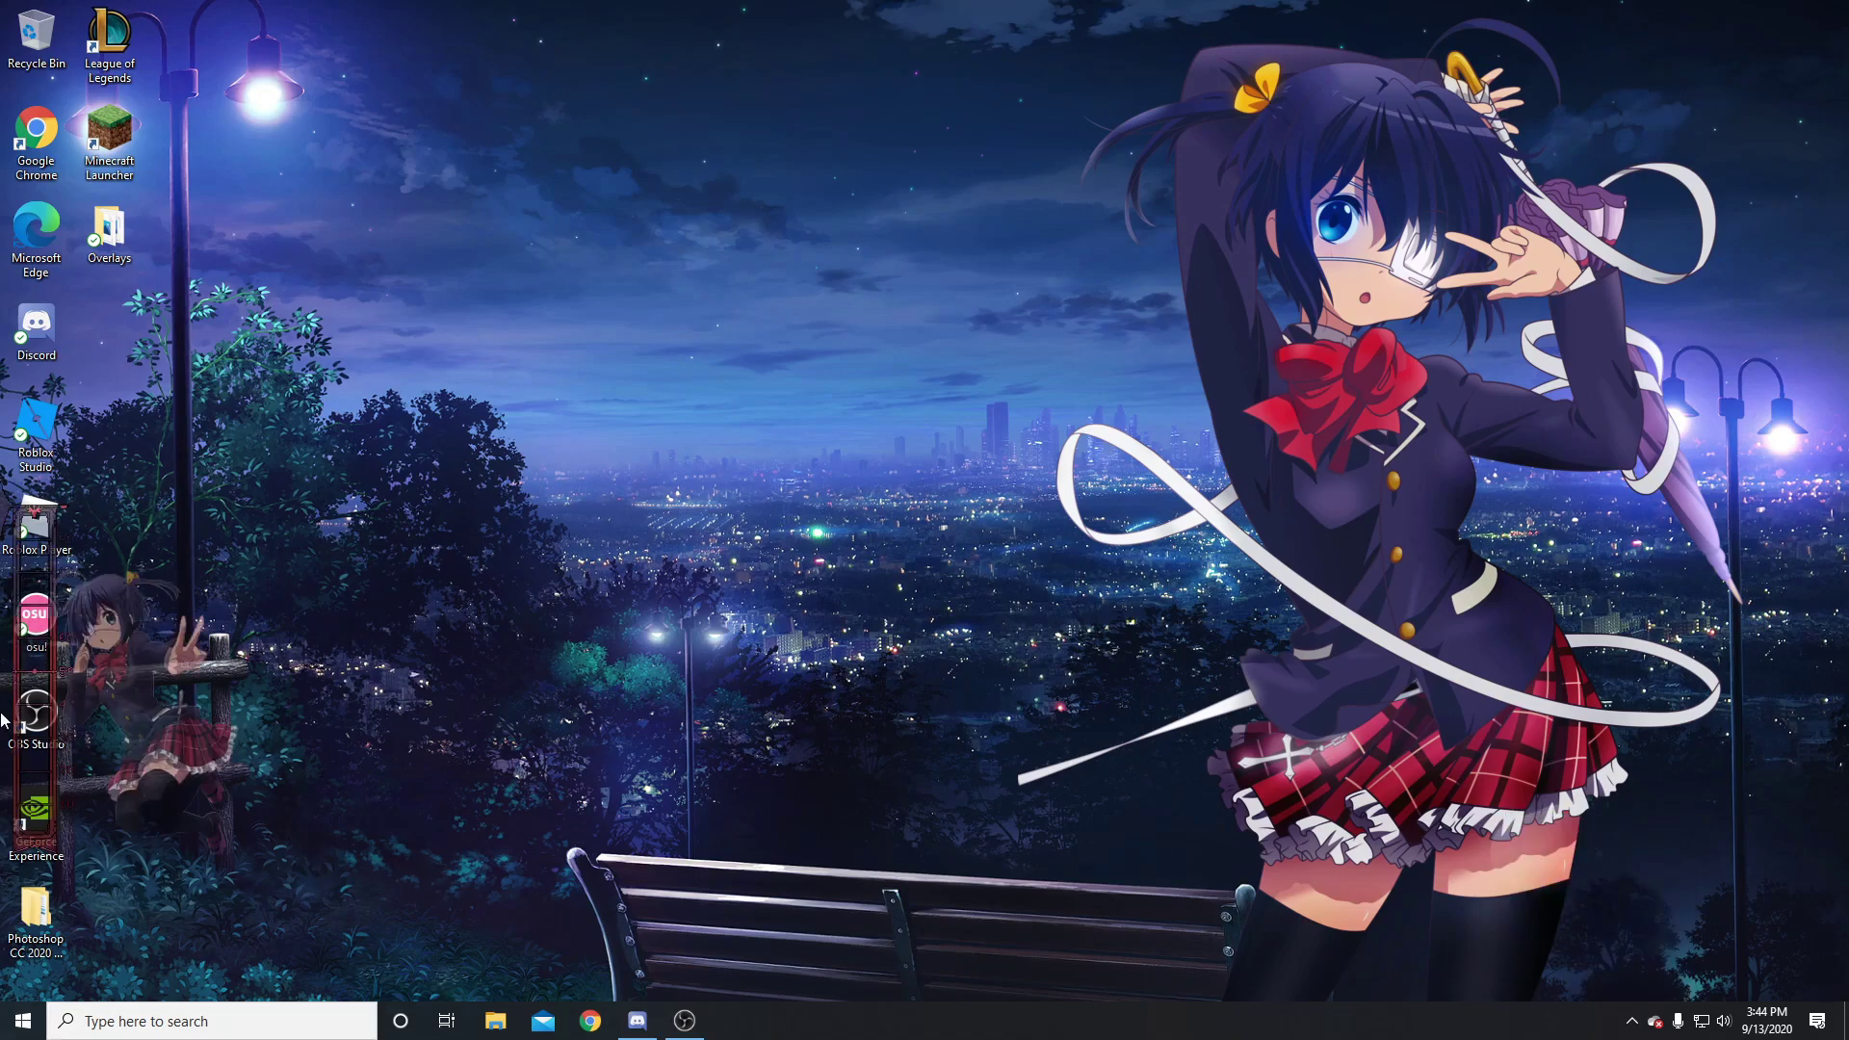
click(1631, 1020)
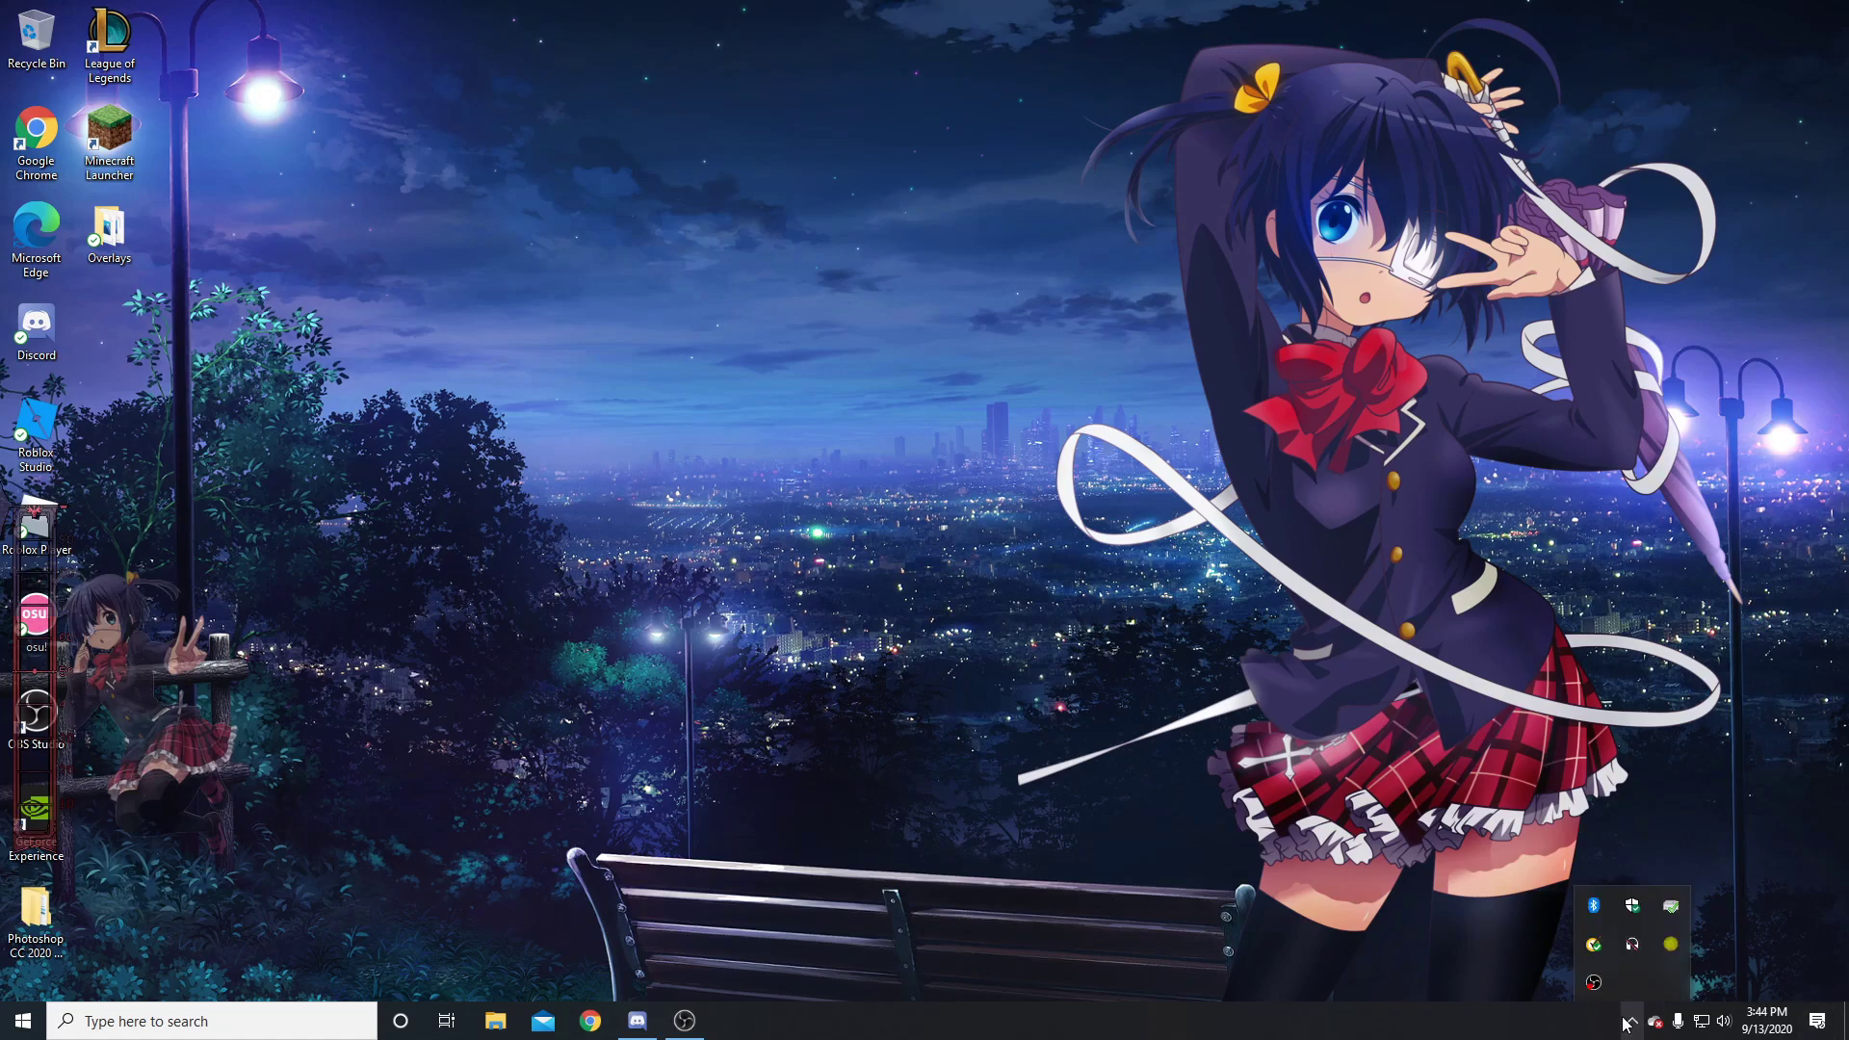
right_click(1670, 943)
click(1600, 869)
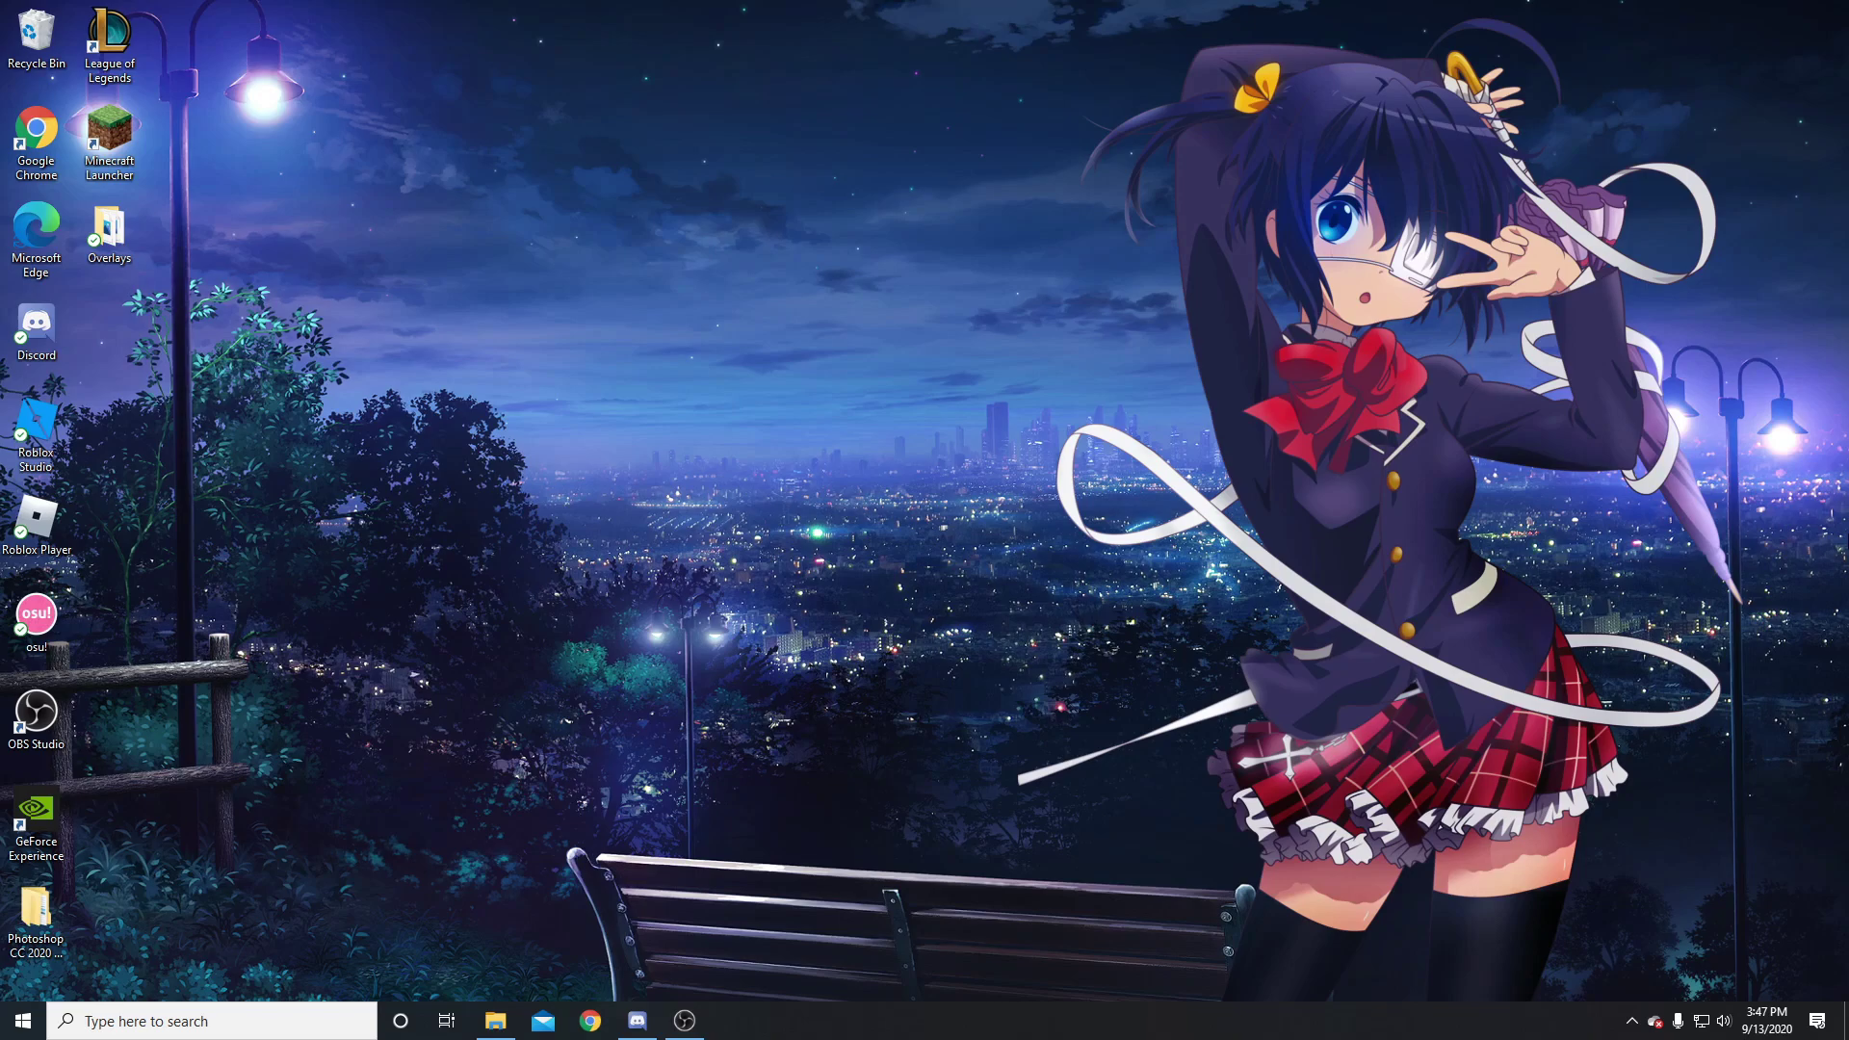
Launch Adobe Photoshop 2020 and dismiss the startup error message
click(97, 1022)
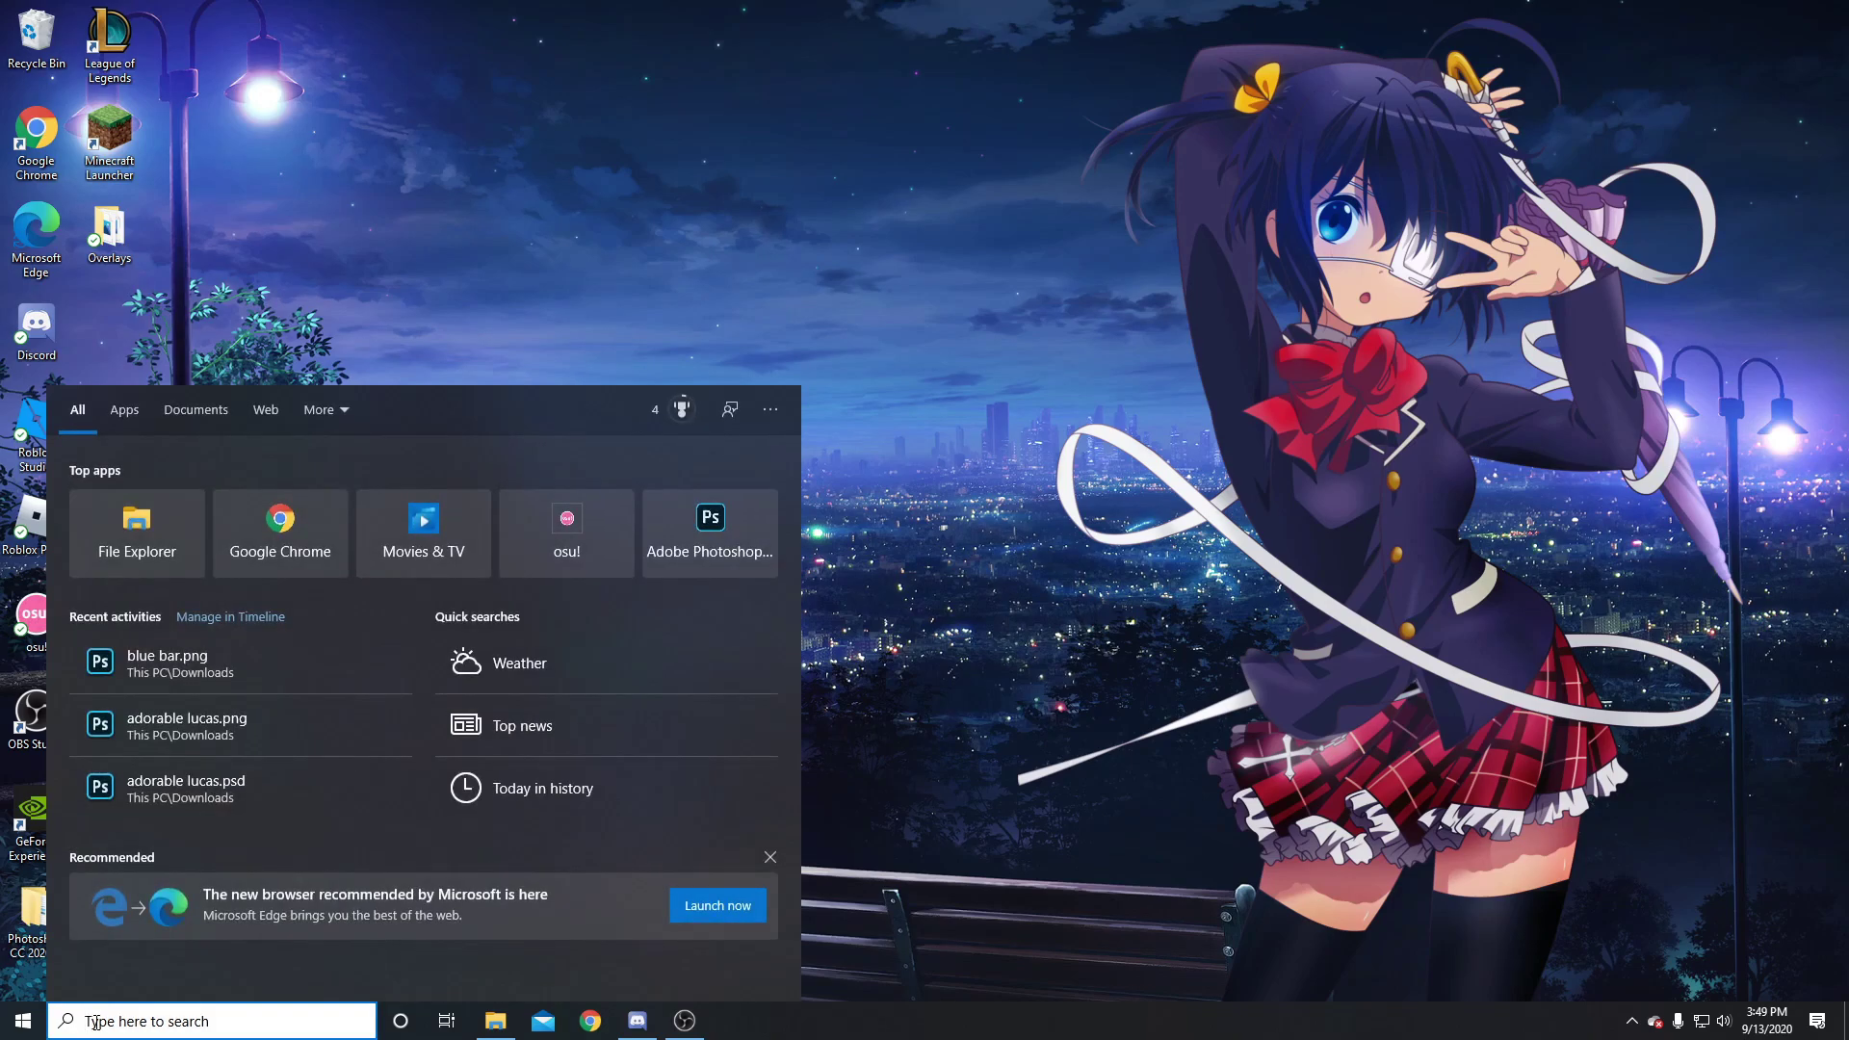
text(photoshop)
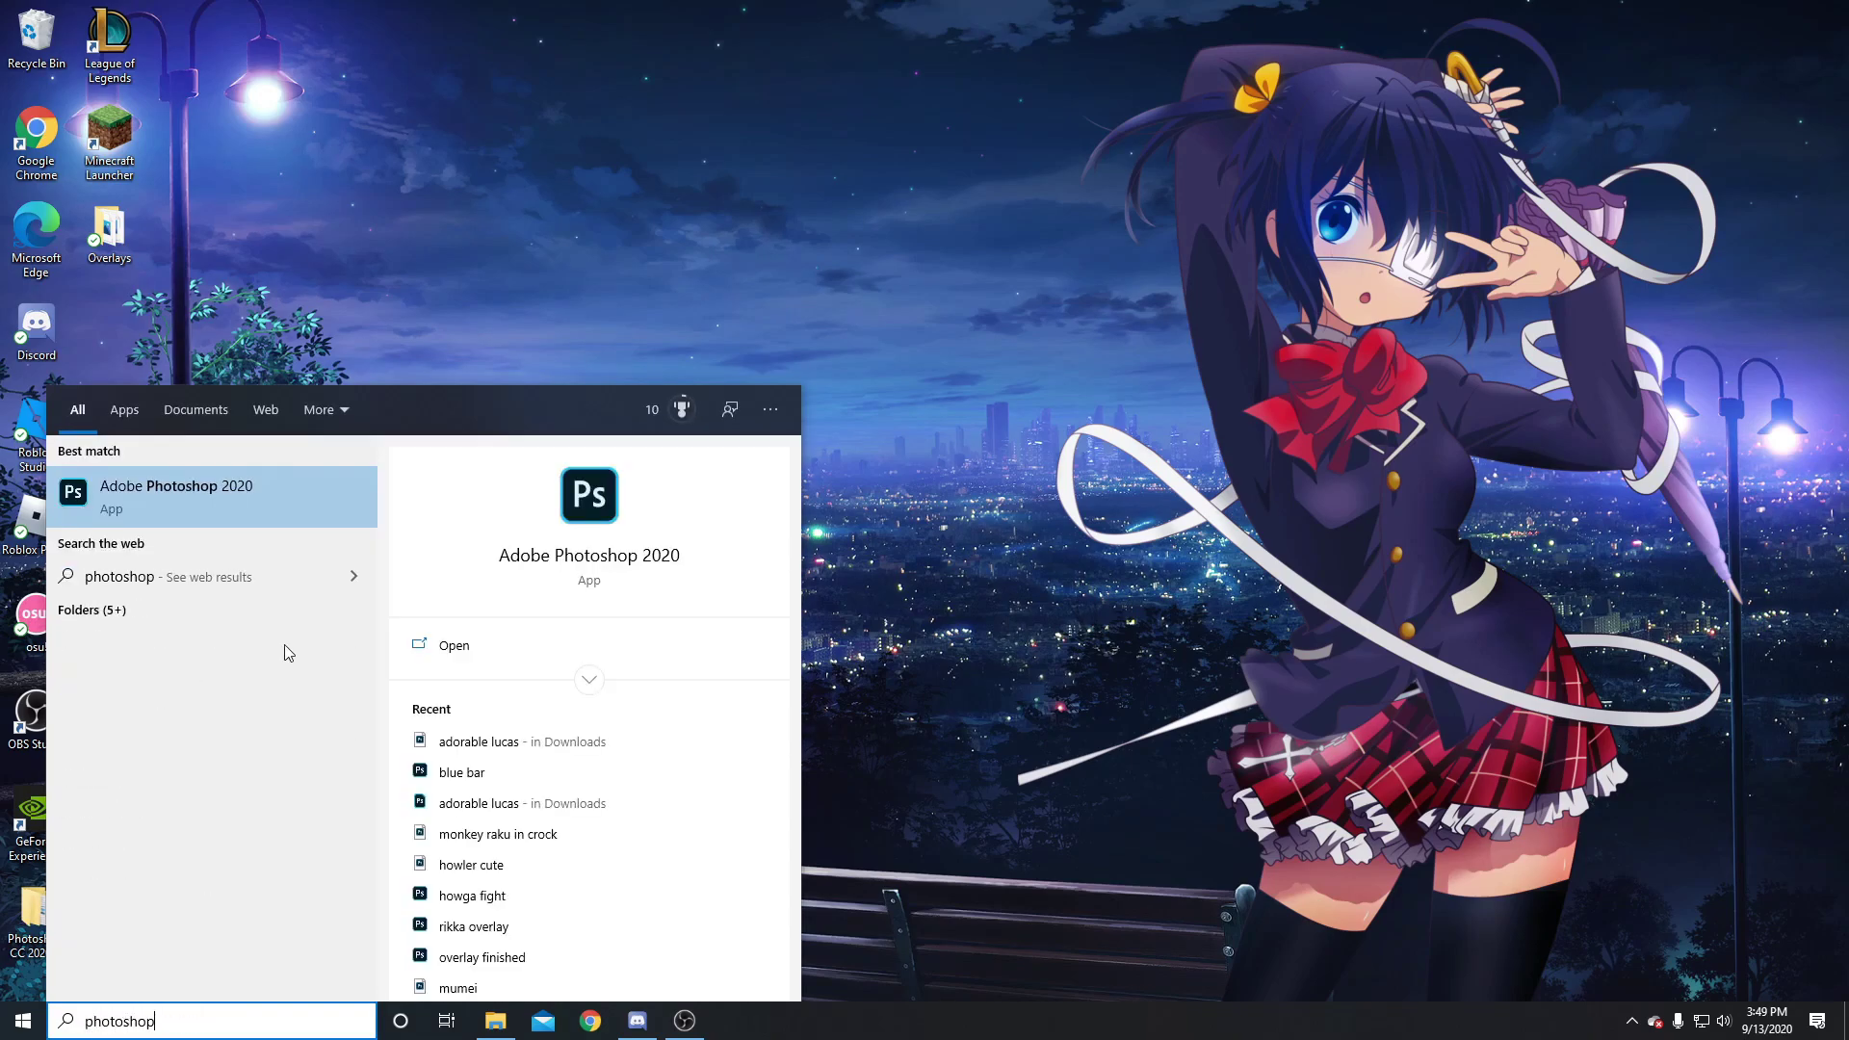
click(292, 505)
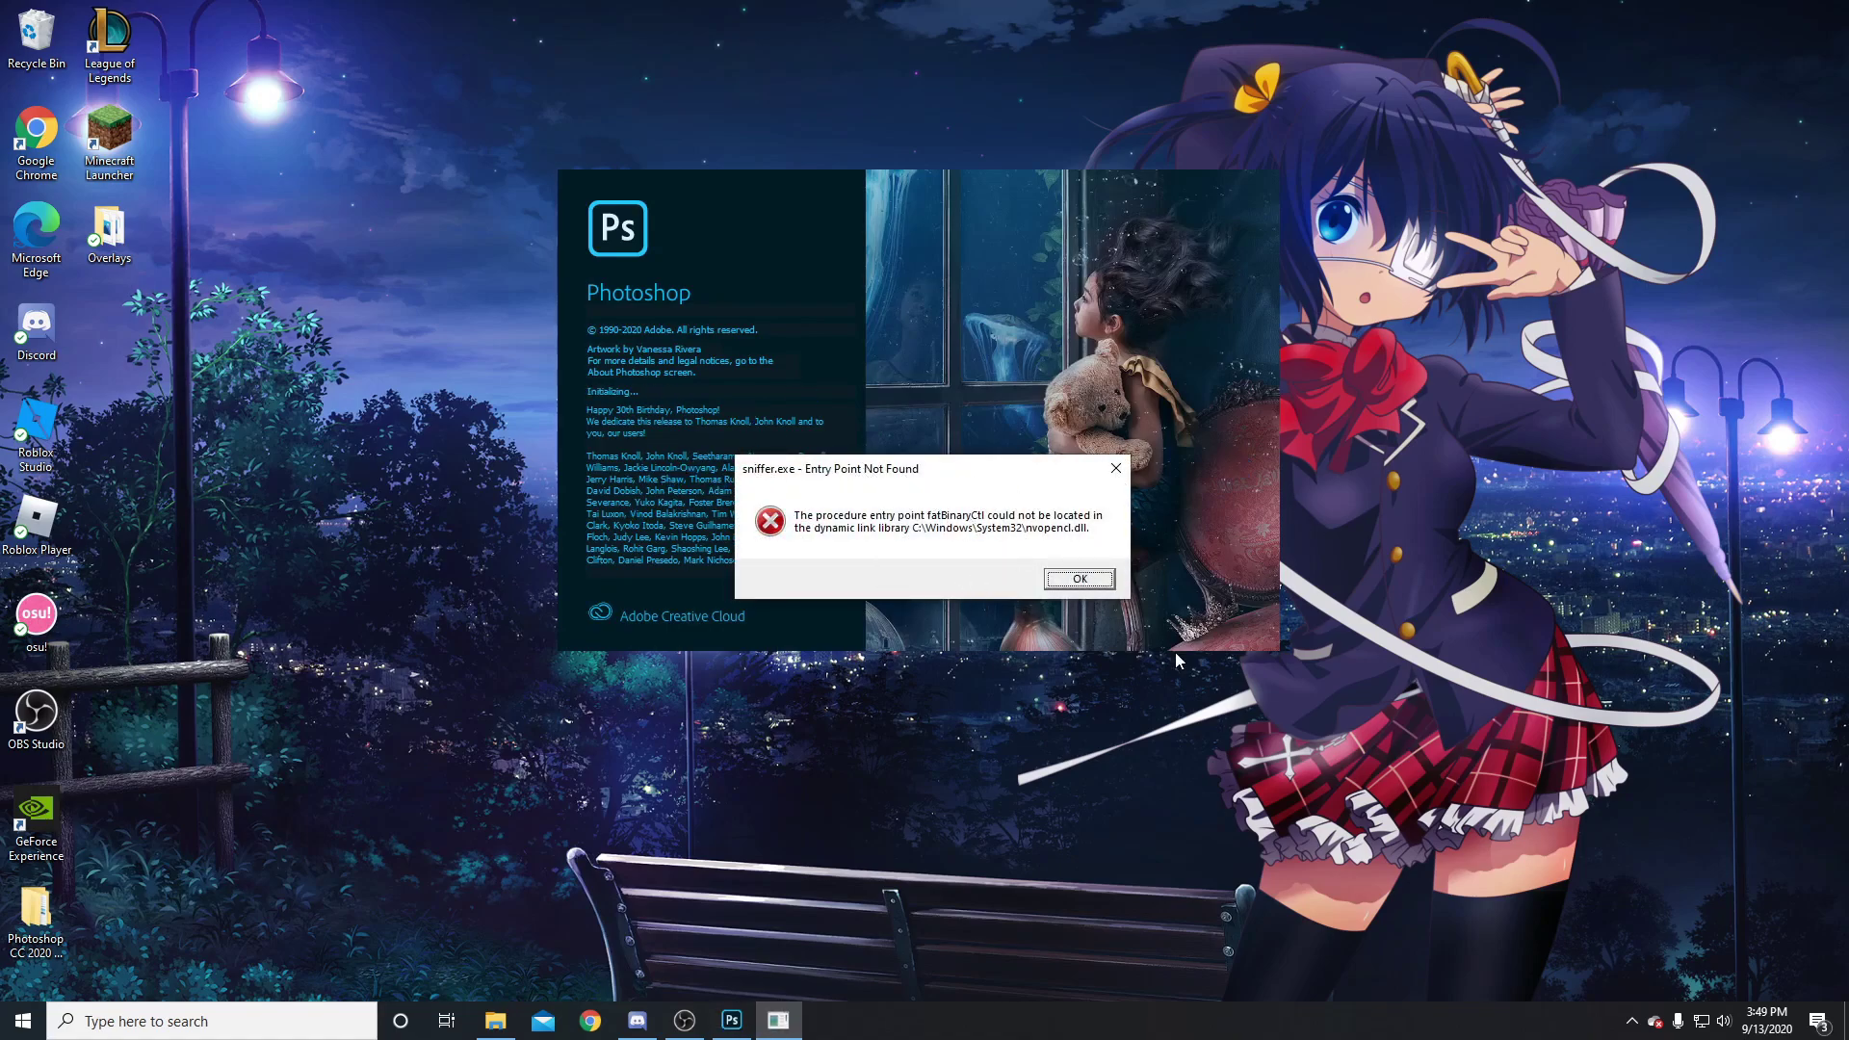
click(1093, 577)
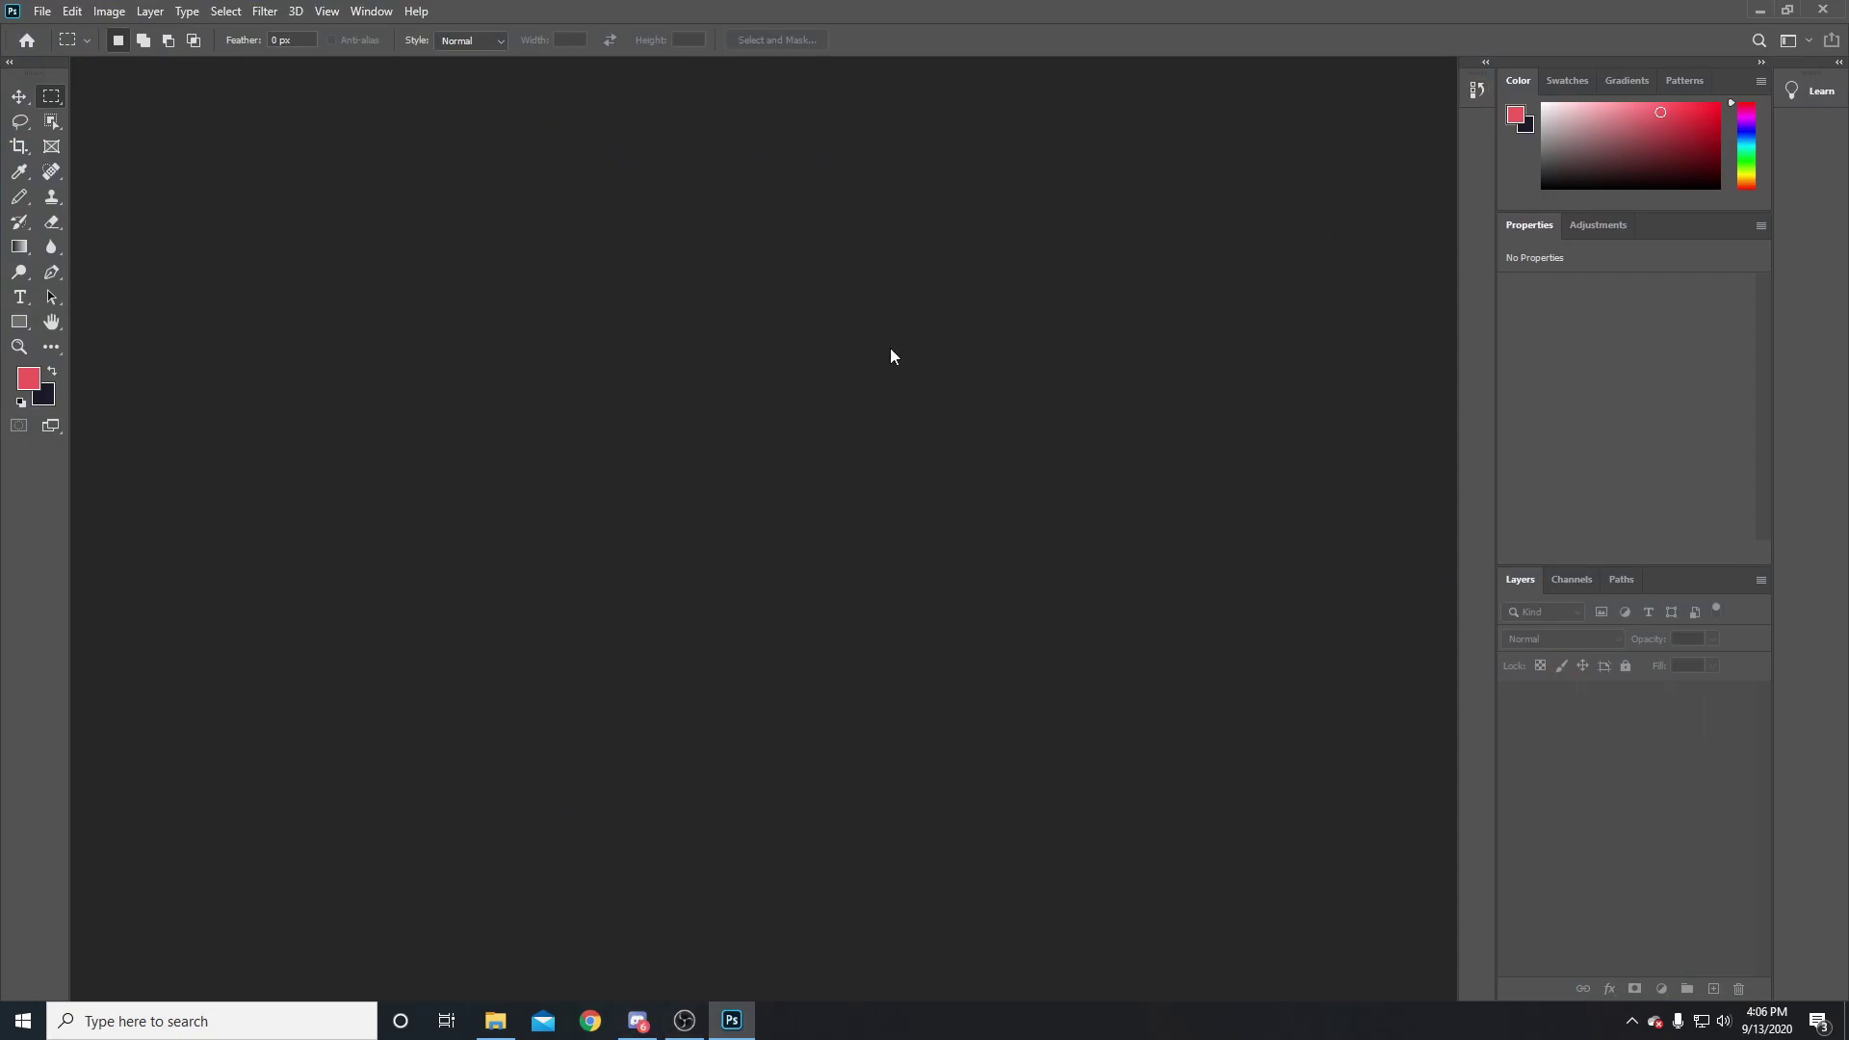
Open the "mana model 1" PNG file from the Downloads folder
click(35, 11)
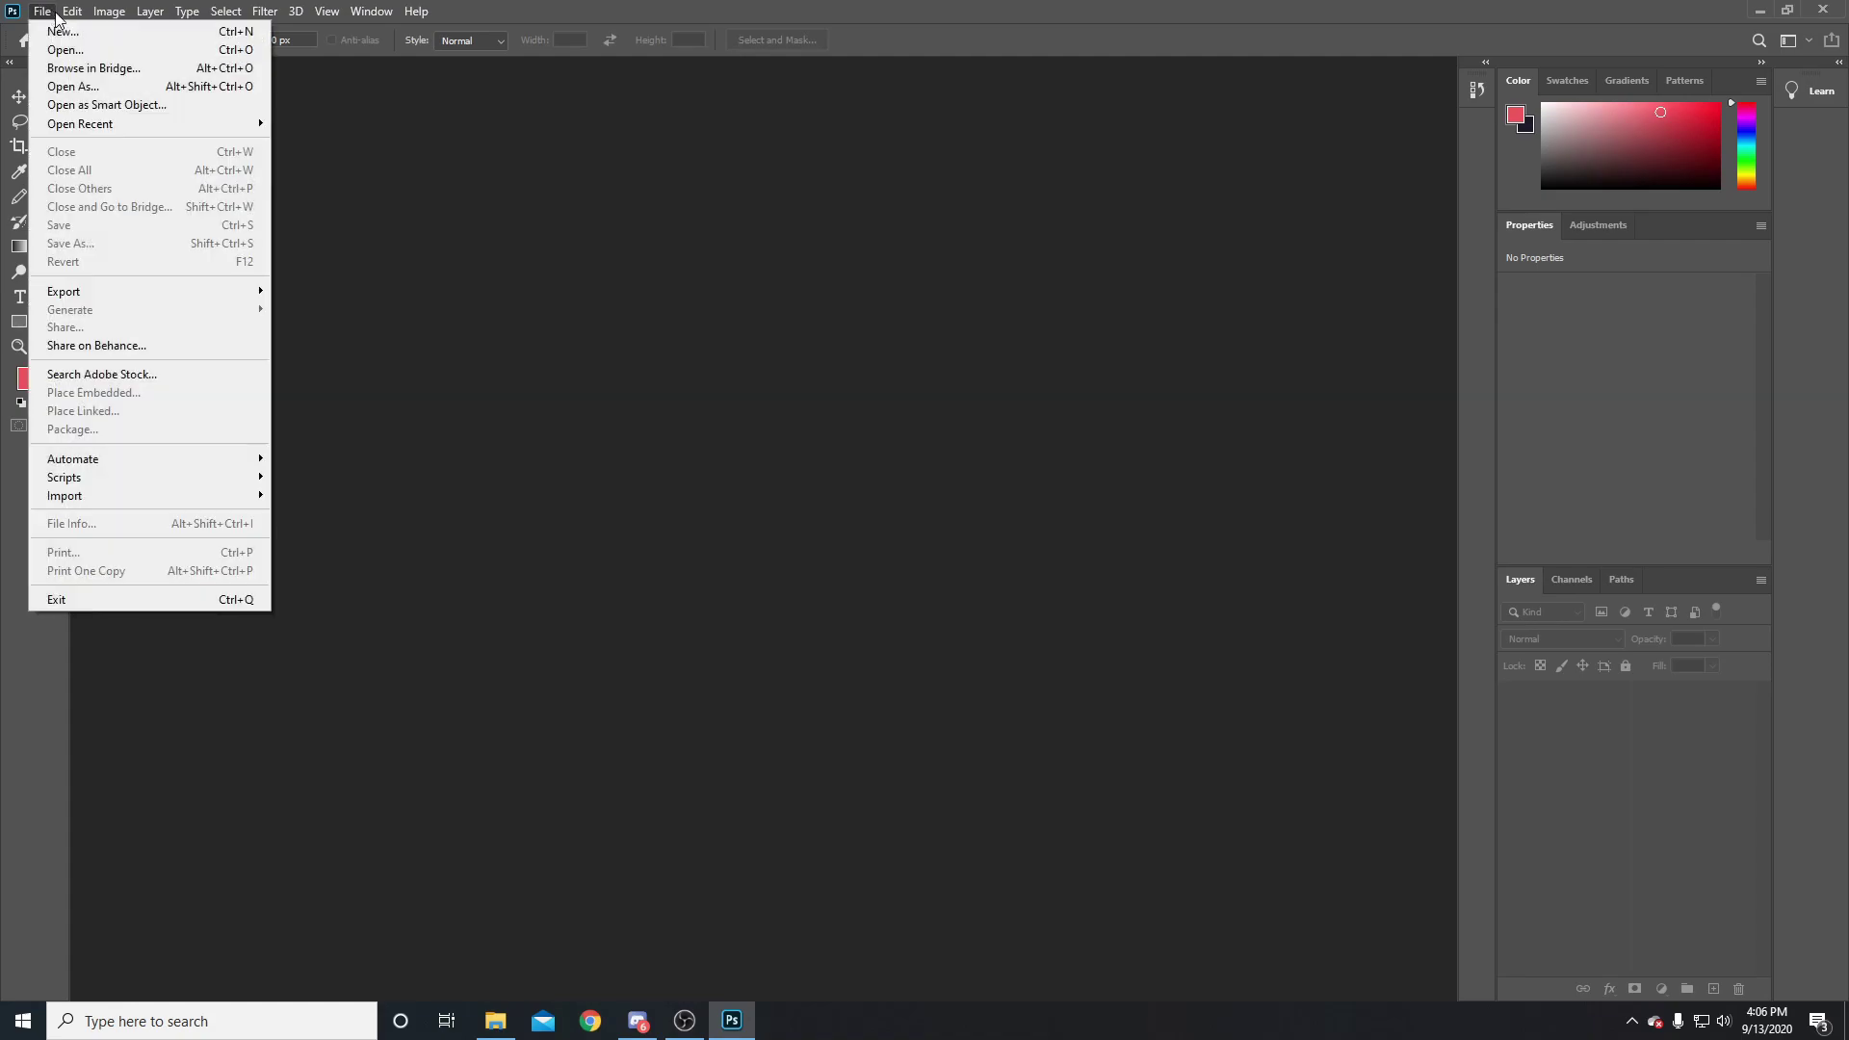
click(193, 50)
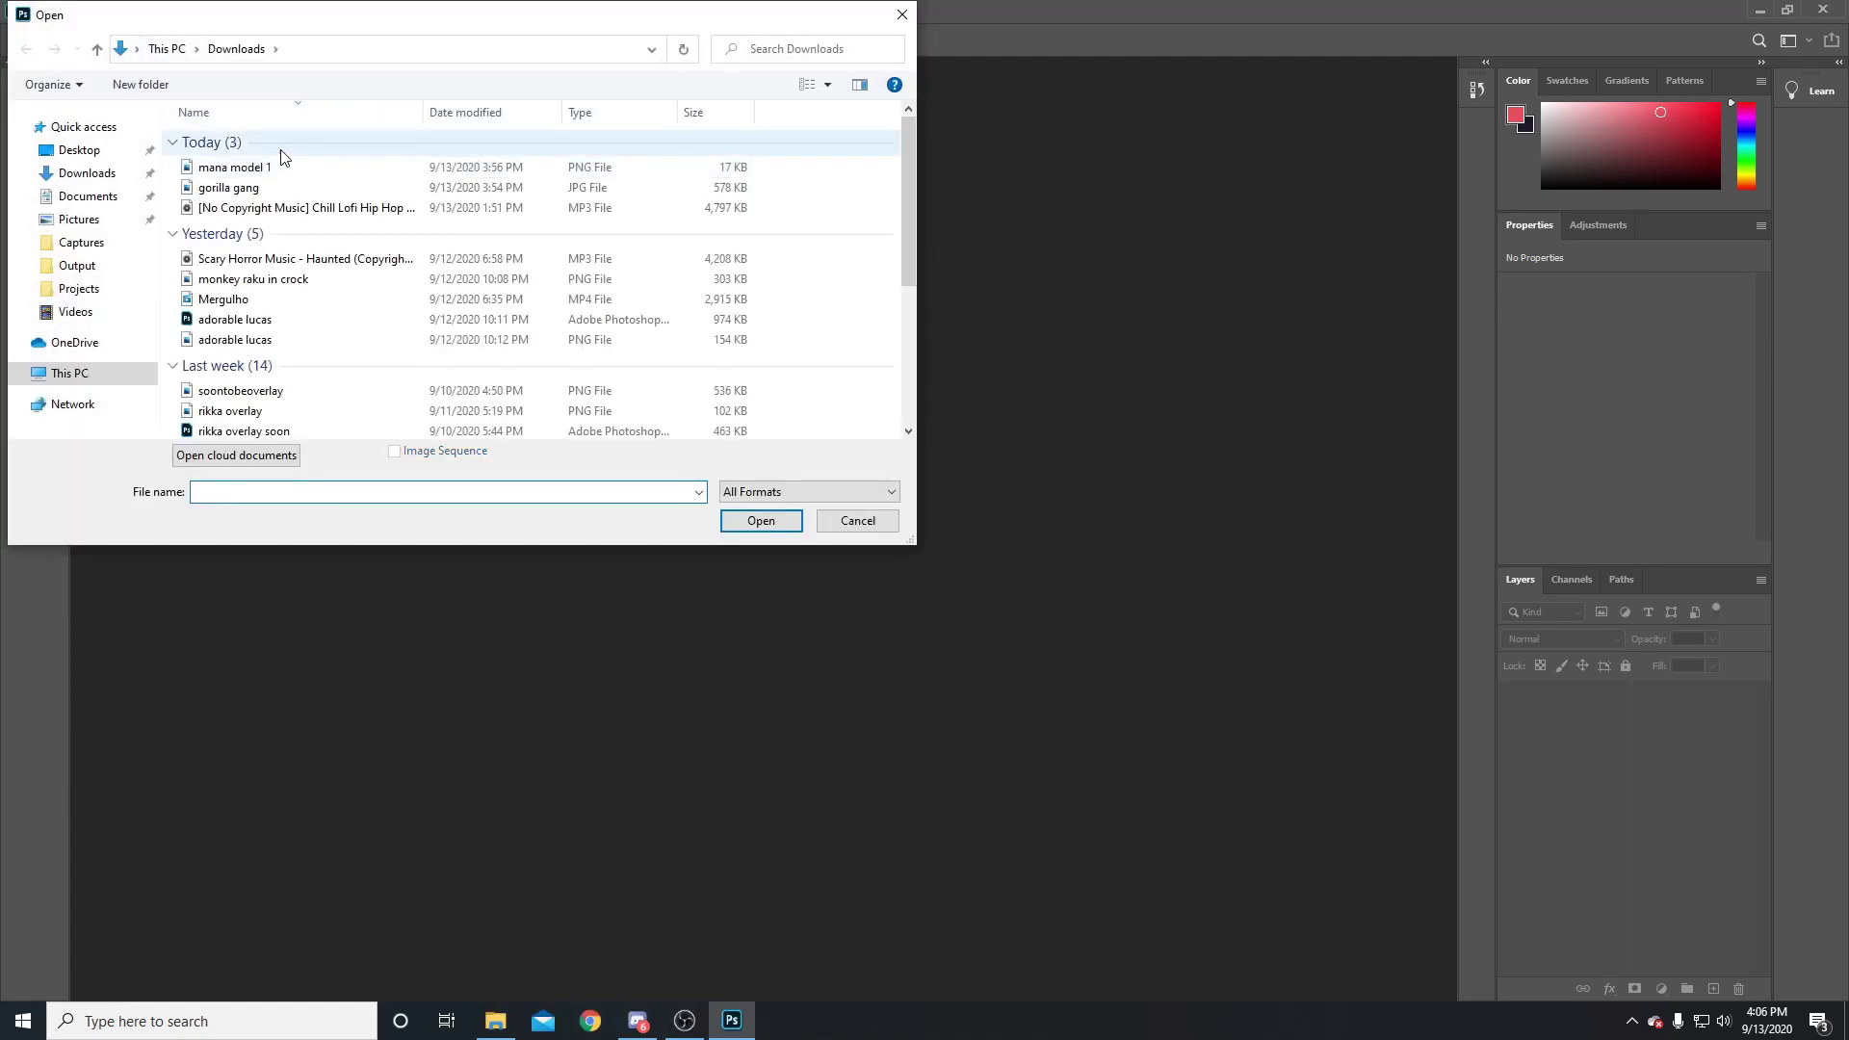
click(321, 168)
click(760, 520)
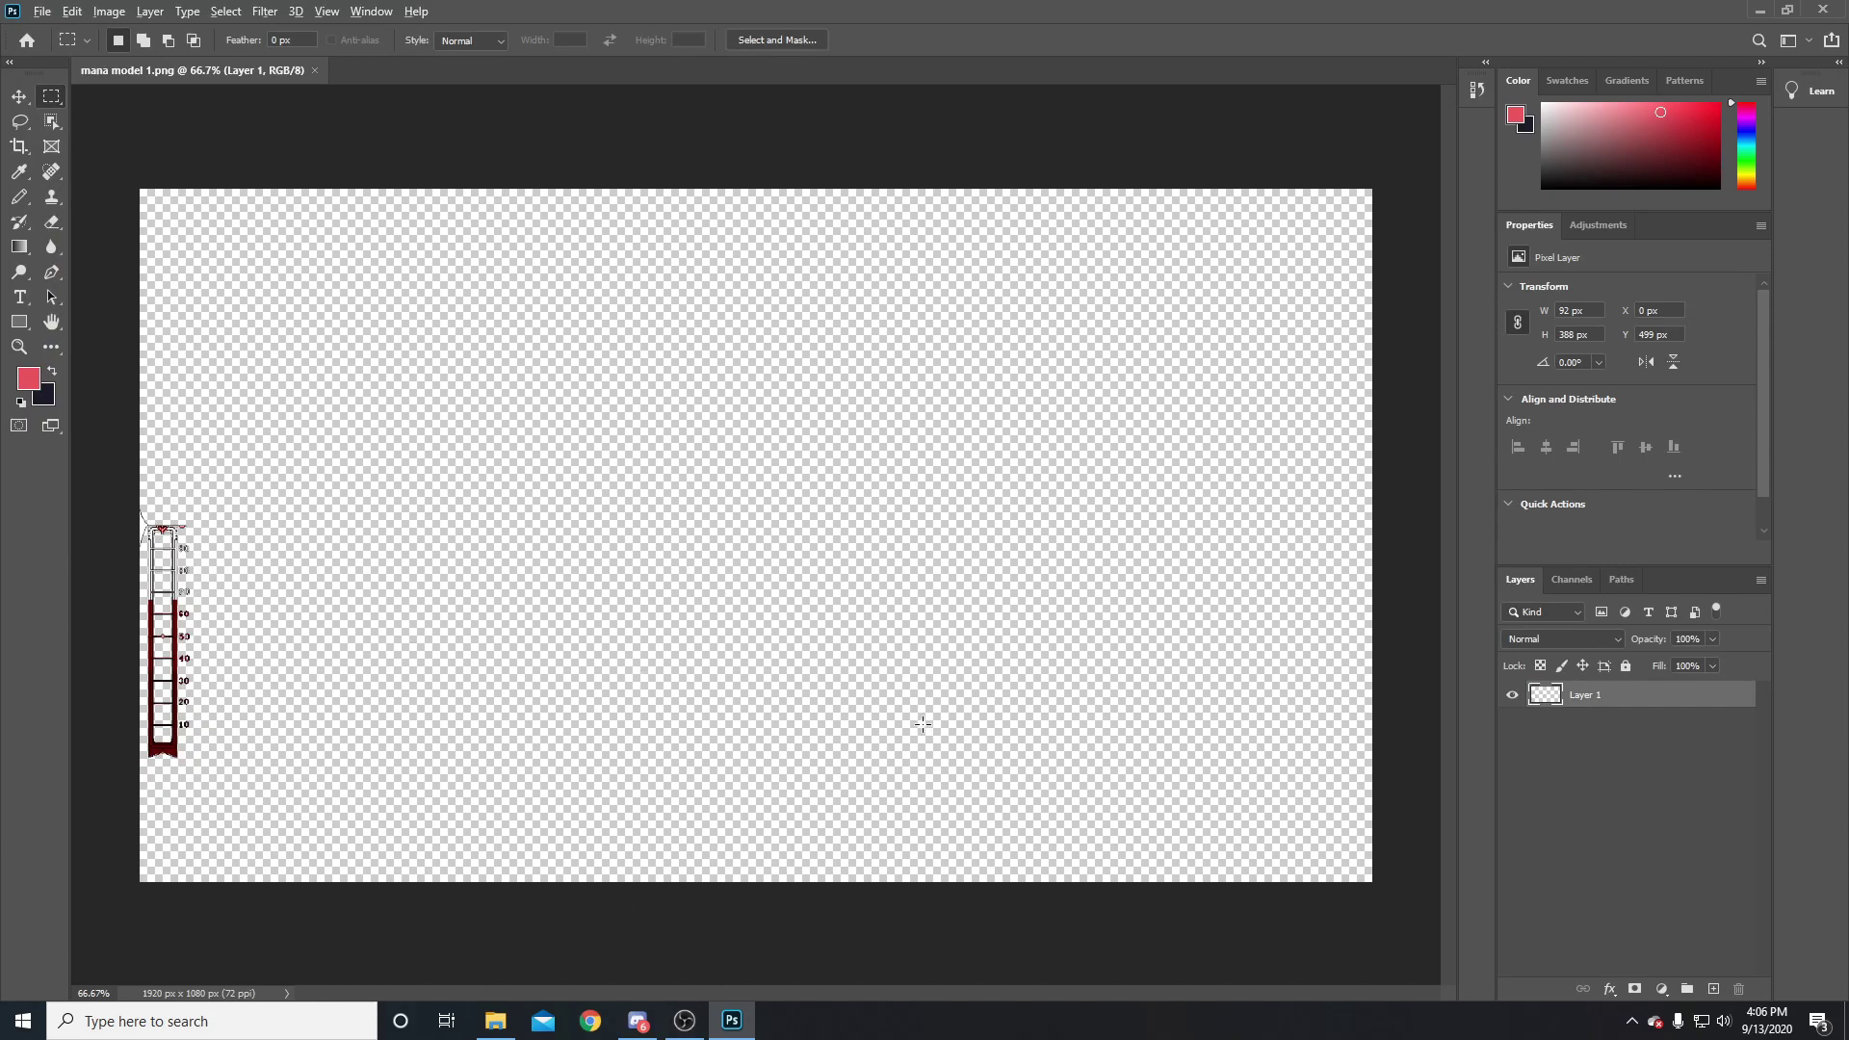
Examine the red numbered mana bar graphic along the canvas edge of the mana model 1 image
scroll(922, 724, up, 3)
scroll(929, 871, left, 5)
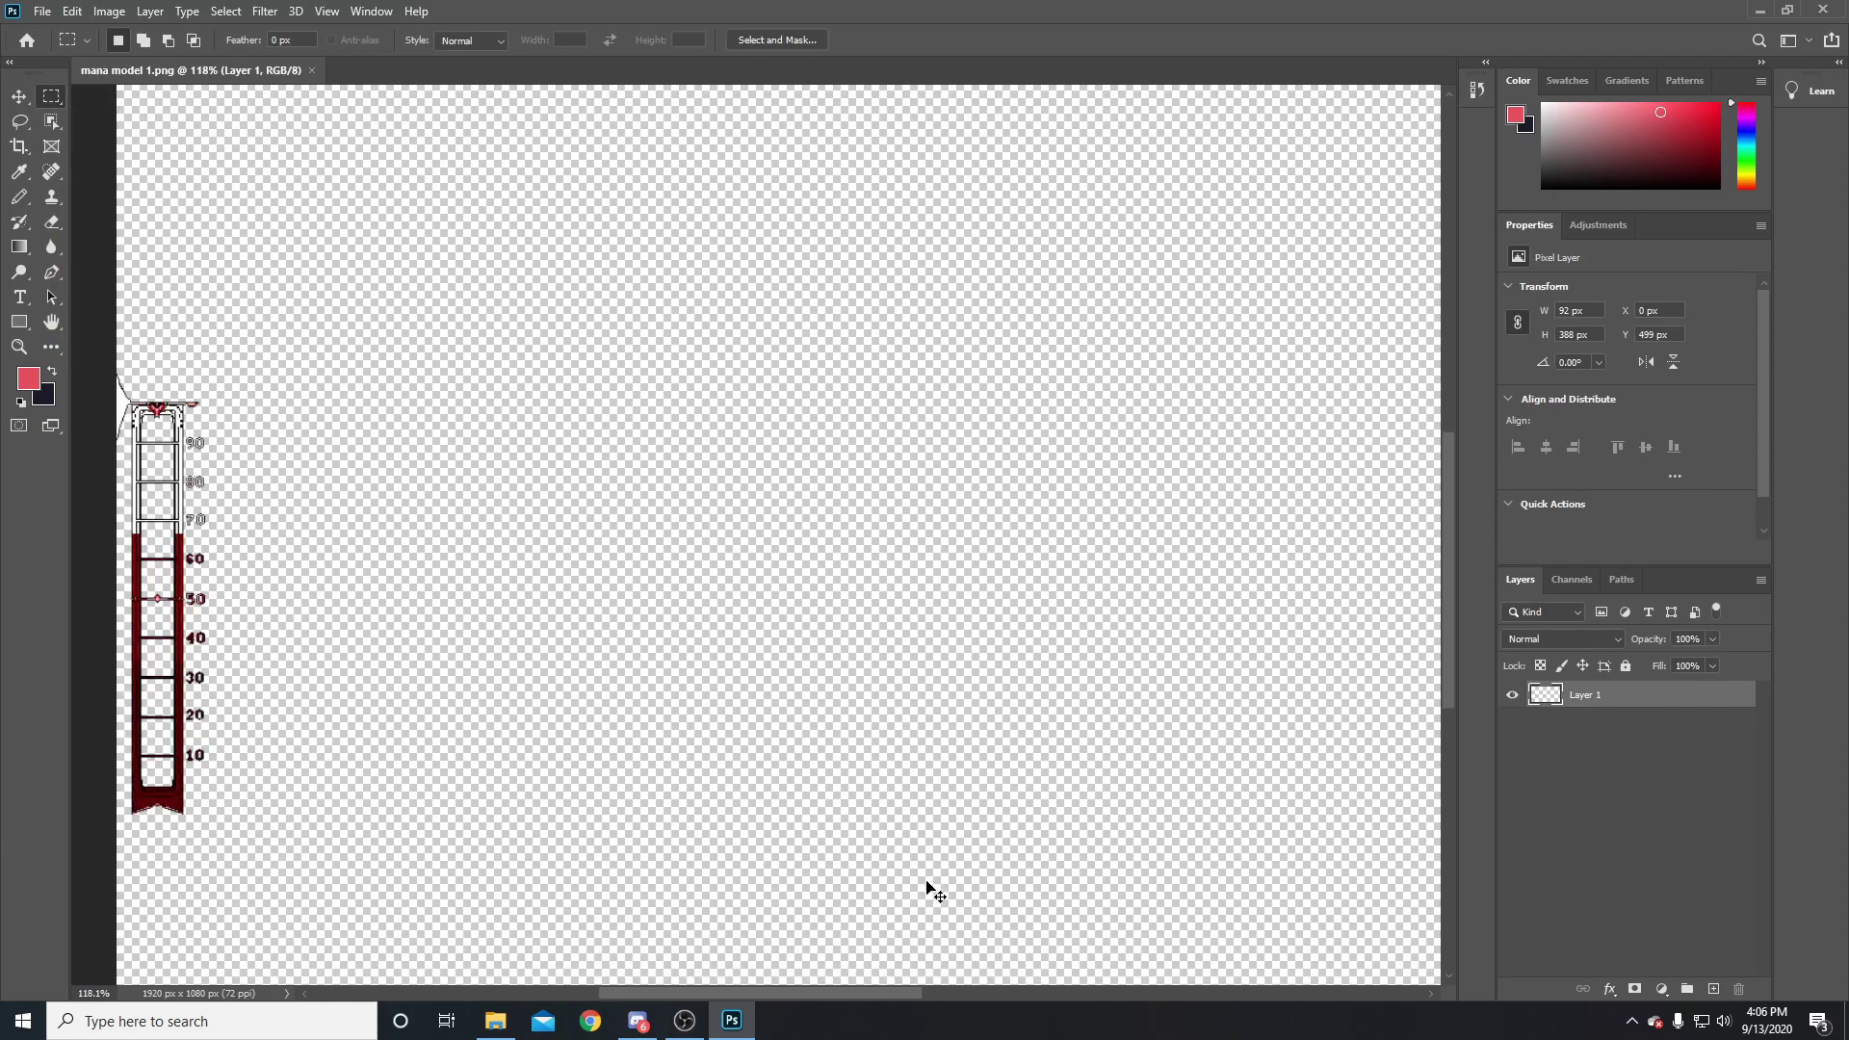
scroll(931, 888, left, 5)
scroll(933, 880, up, 3)
scroll(933, 880, up, 3)
scroll(785, 735, down, 3)
scroll(727, 401, up, 3)
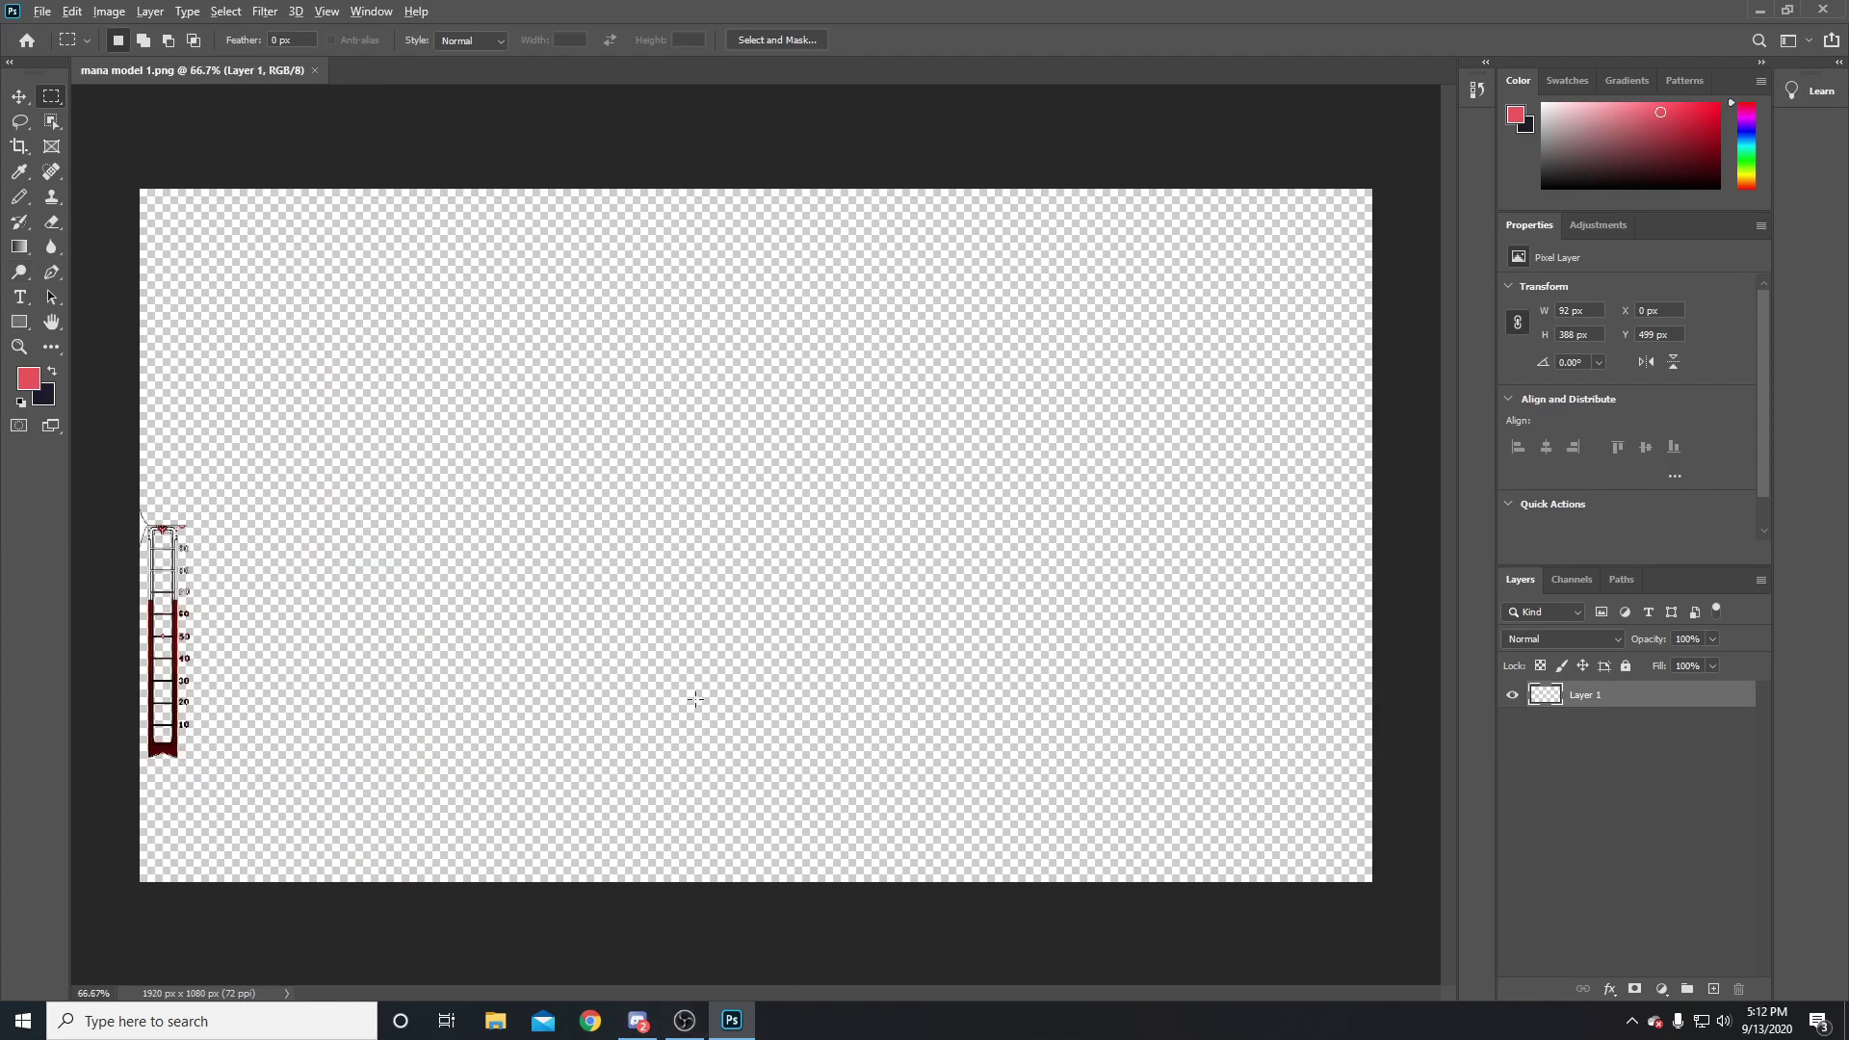
scroll(693, 708, up, 3)
scroll(711, 714, left, 4)
scroll(717, 718, left, 2)
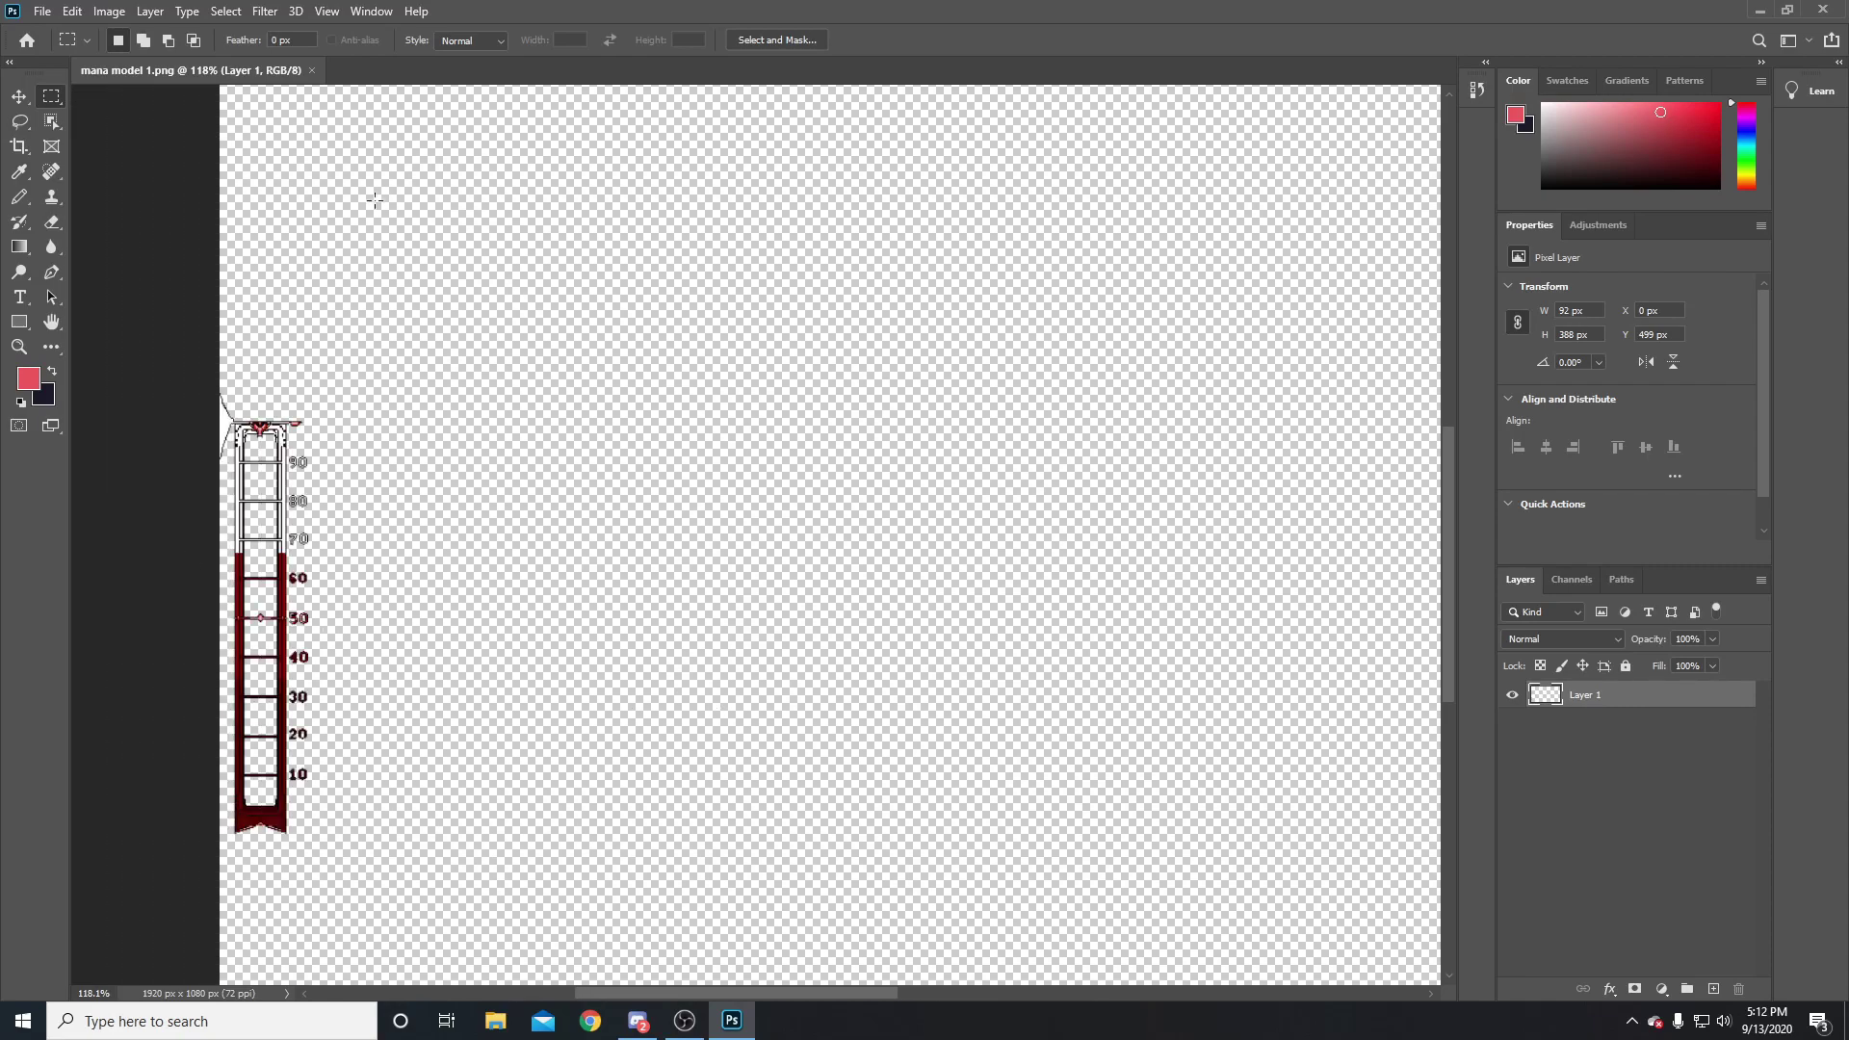
scroll(577, 589, up, 1)
Create a new document from the recent custom 335 x 367 px preset at 72 ppi
right_click(368, 68)
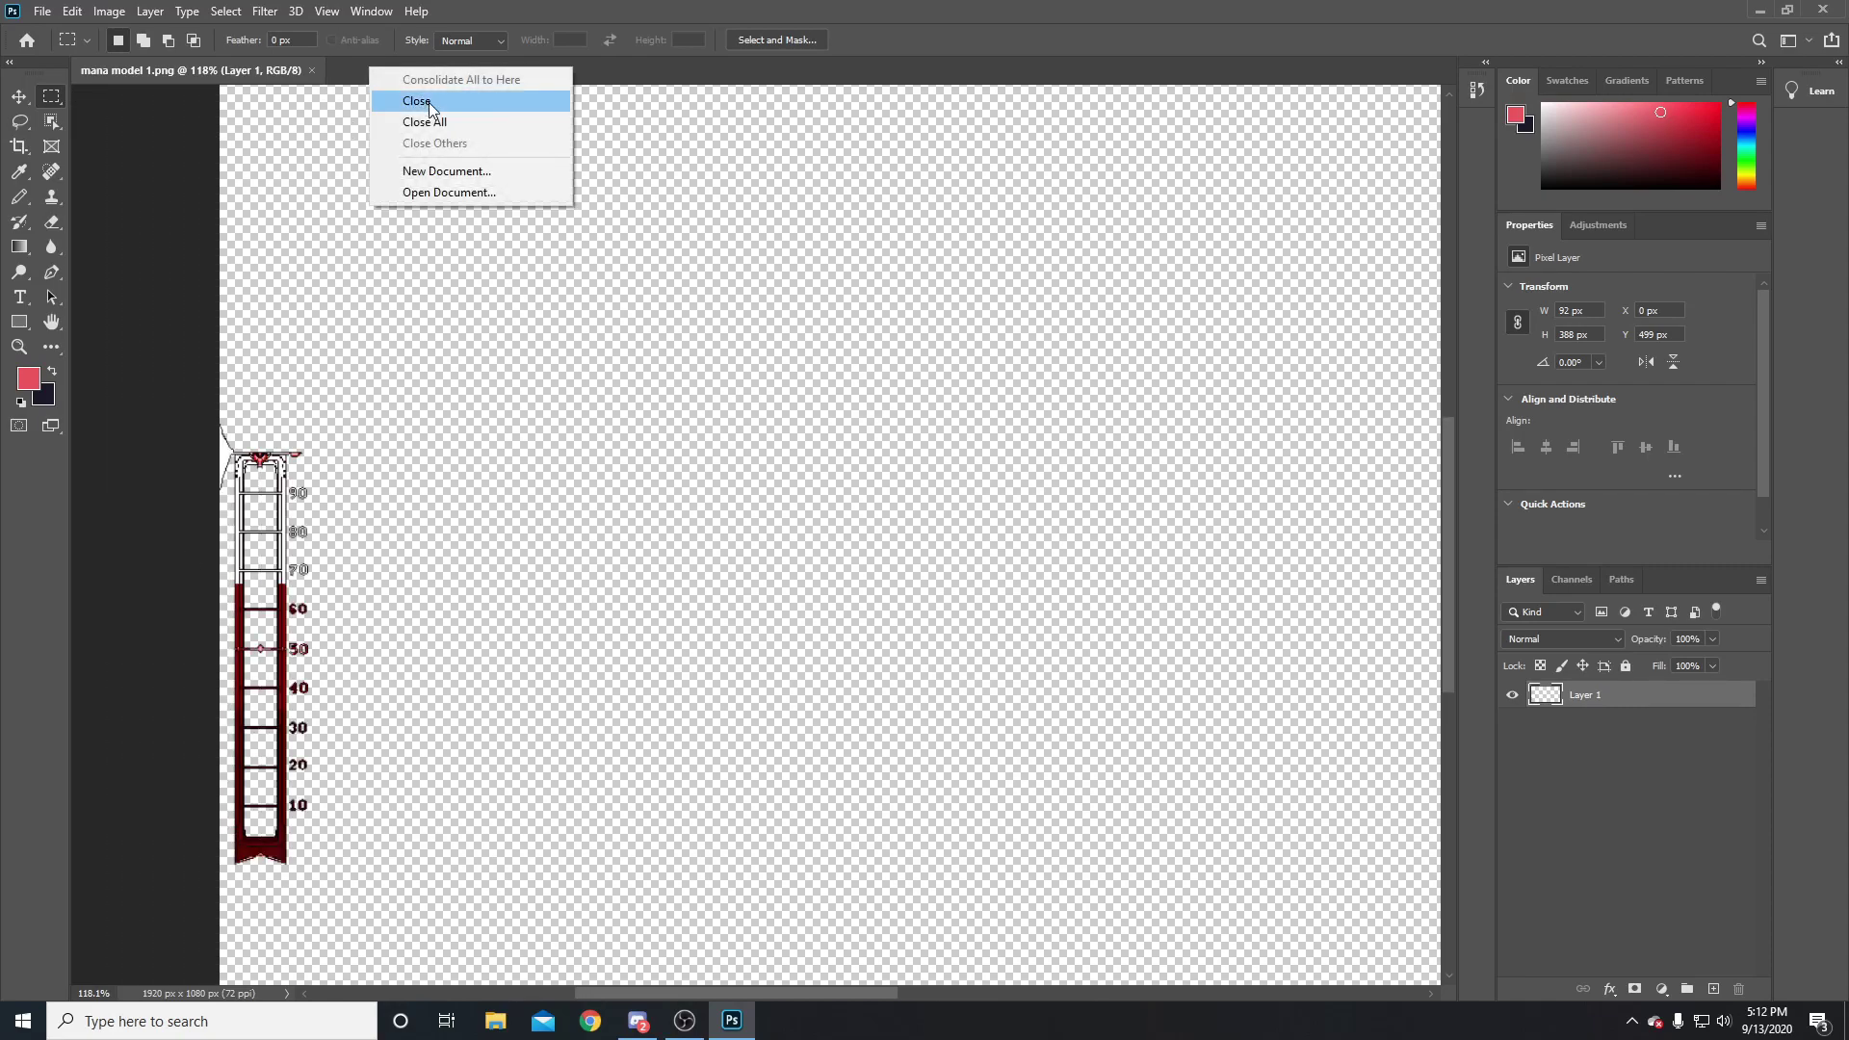
click(470, 175)
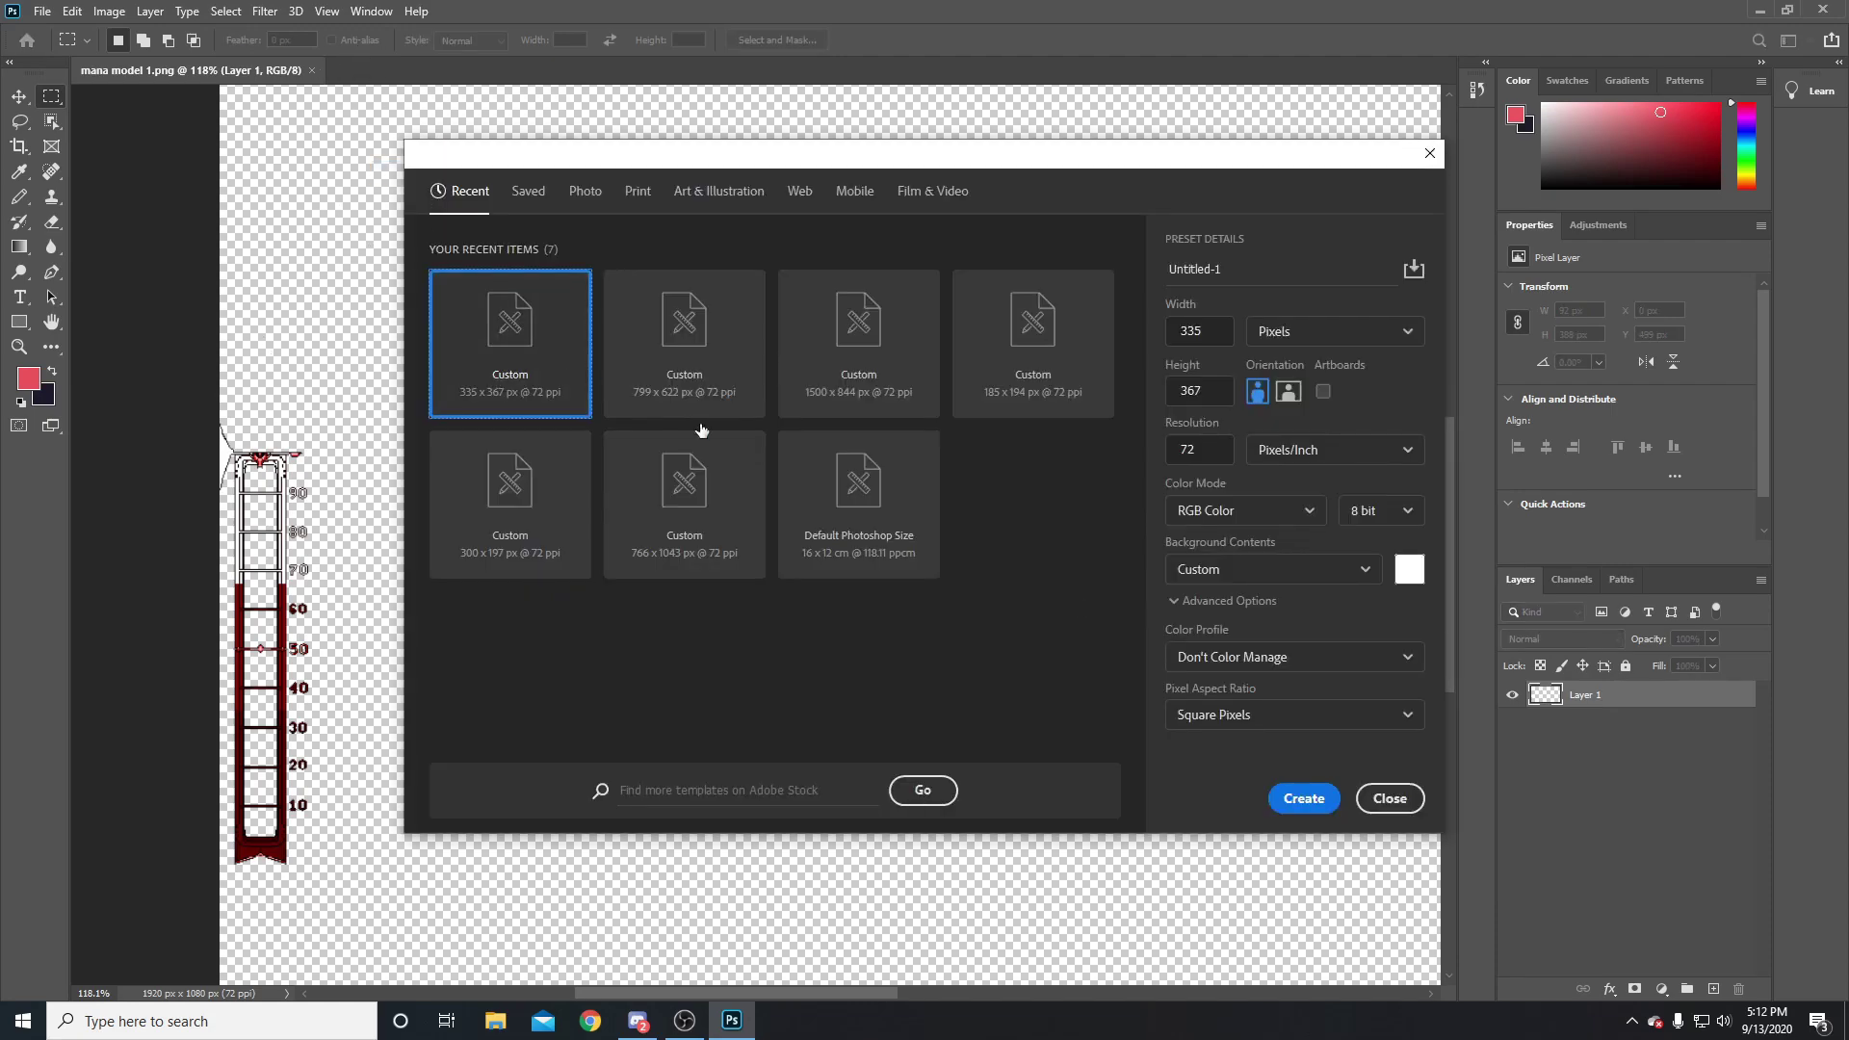
click(1303, 799)
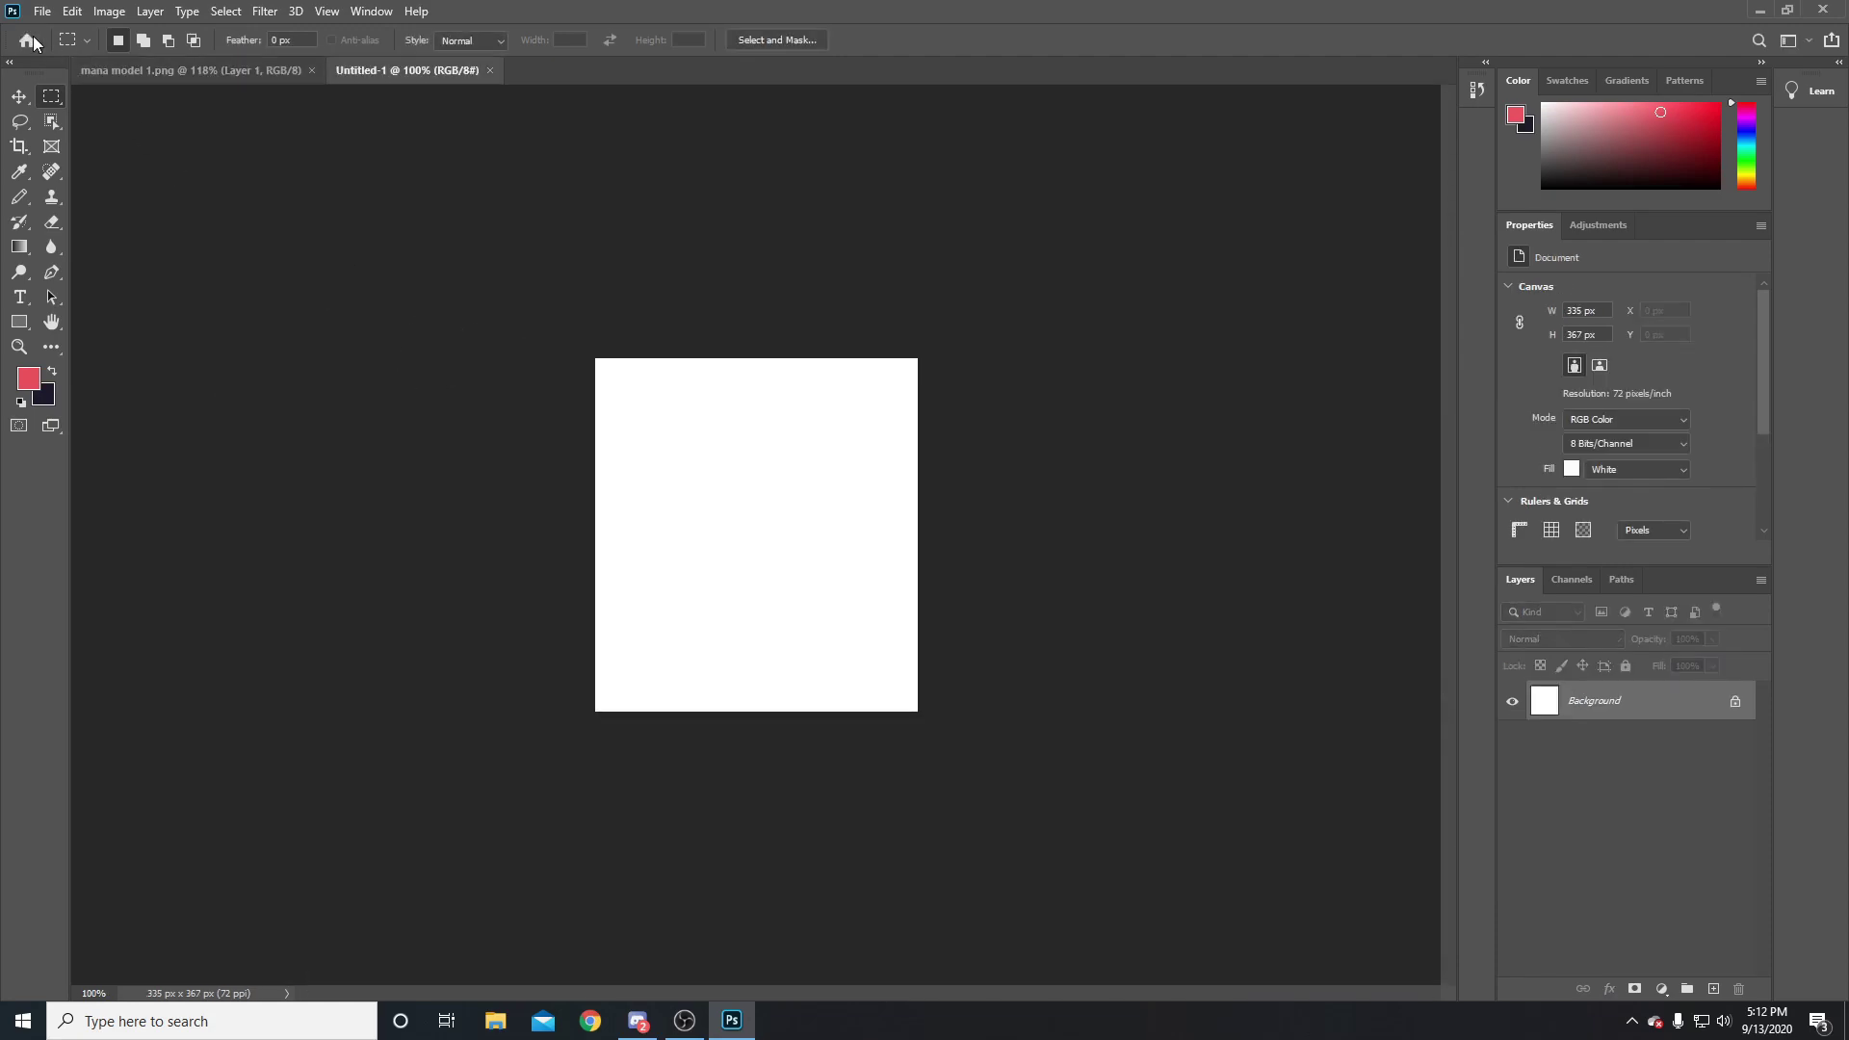
Open the "gorilla gang" JPG from the Downloads folder and view it alongside the mana model 1 document
click(43, 11)
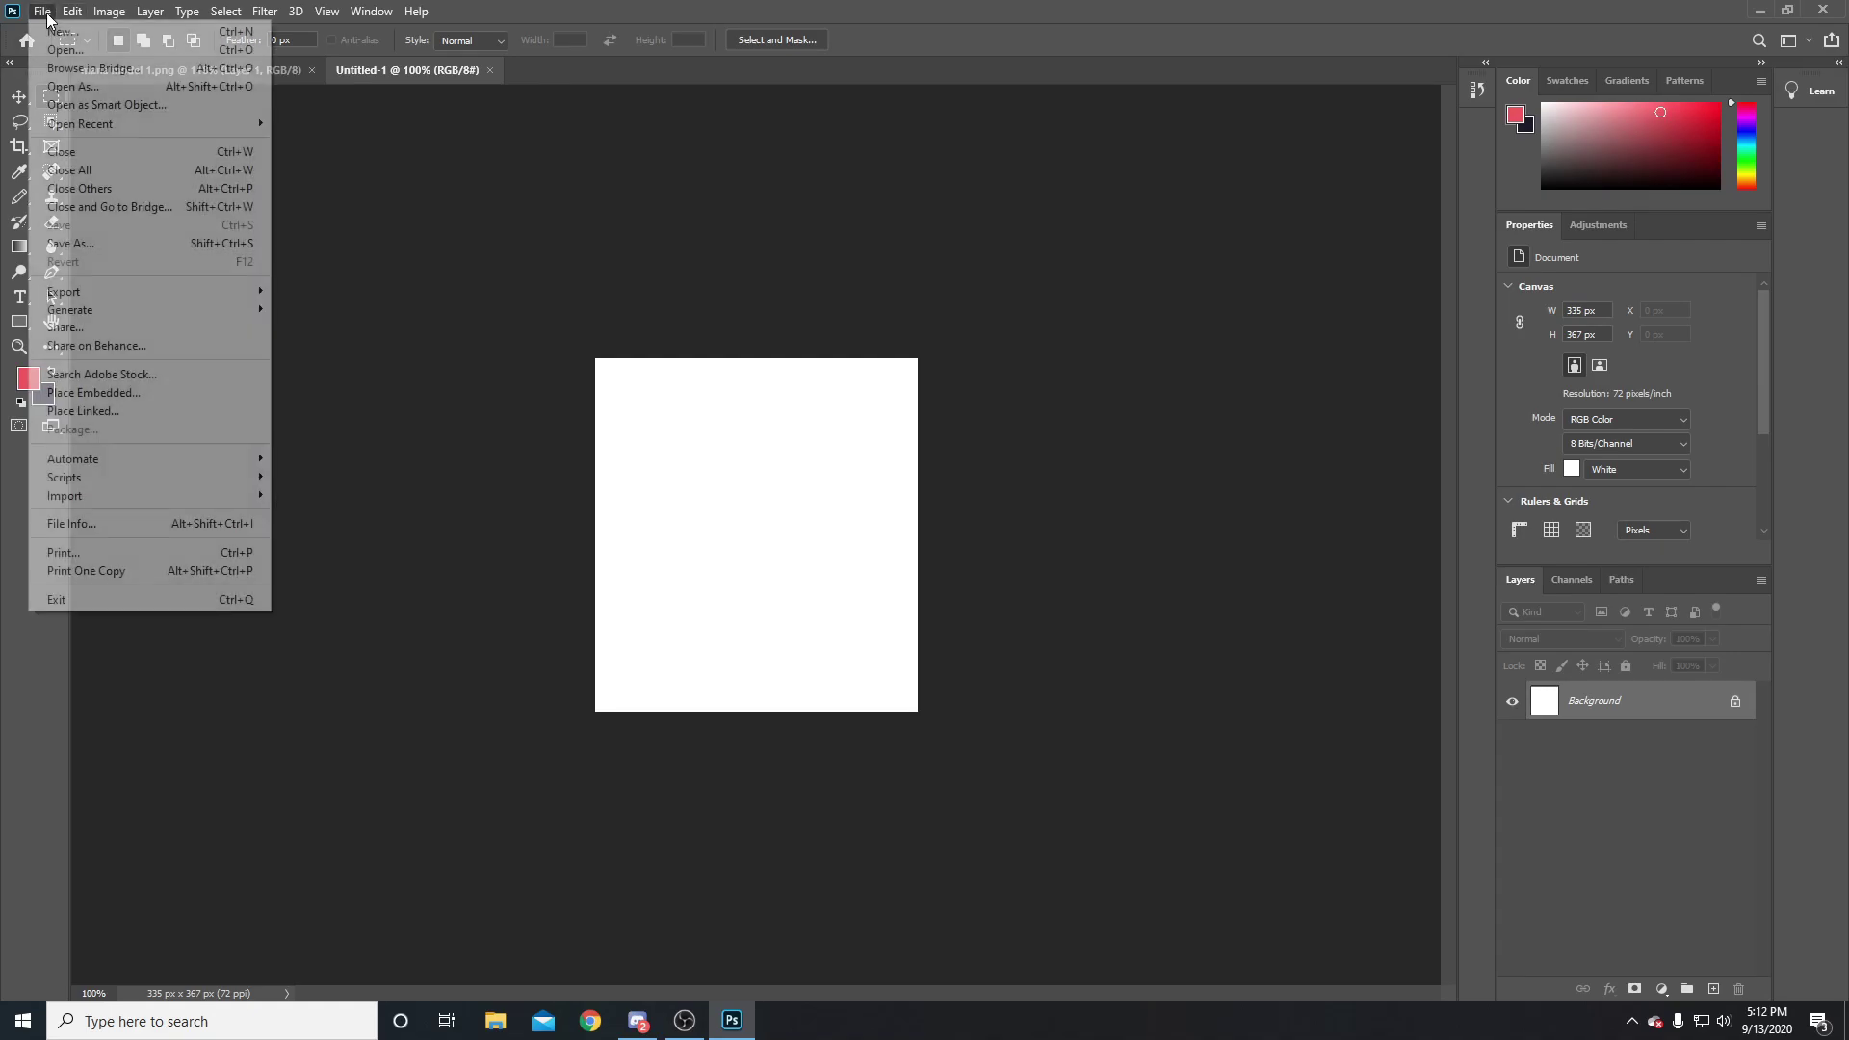
click(67, 53)
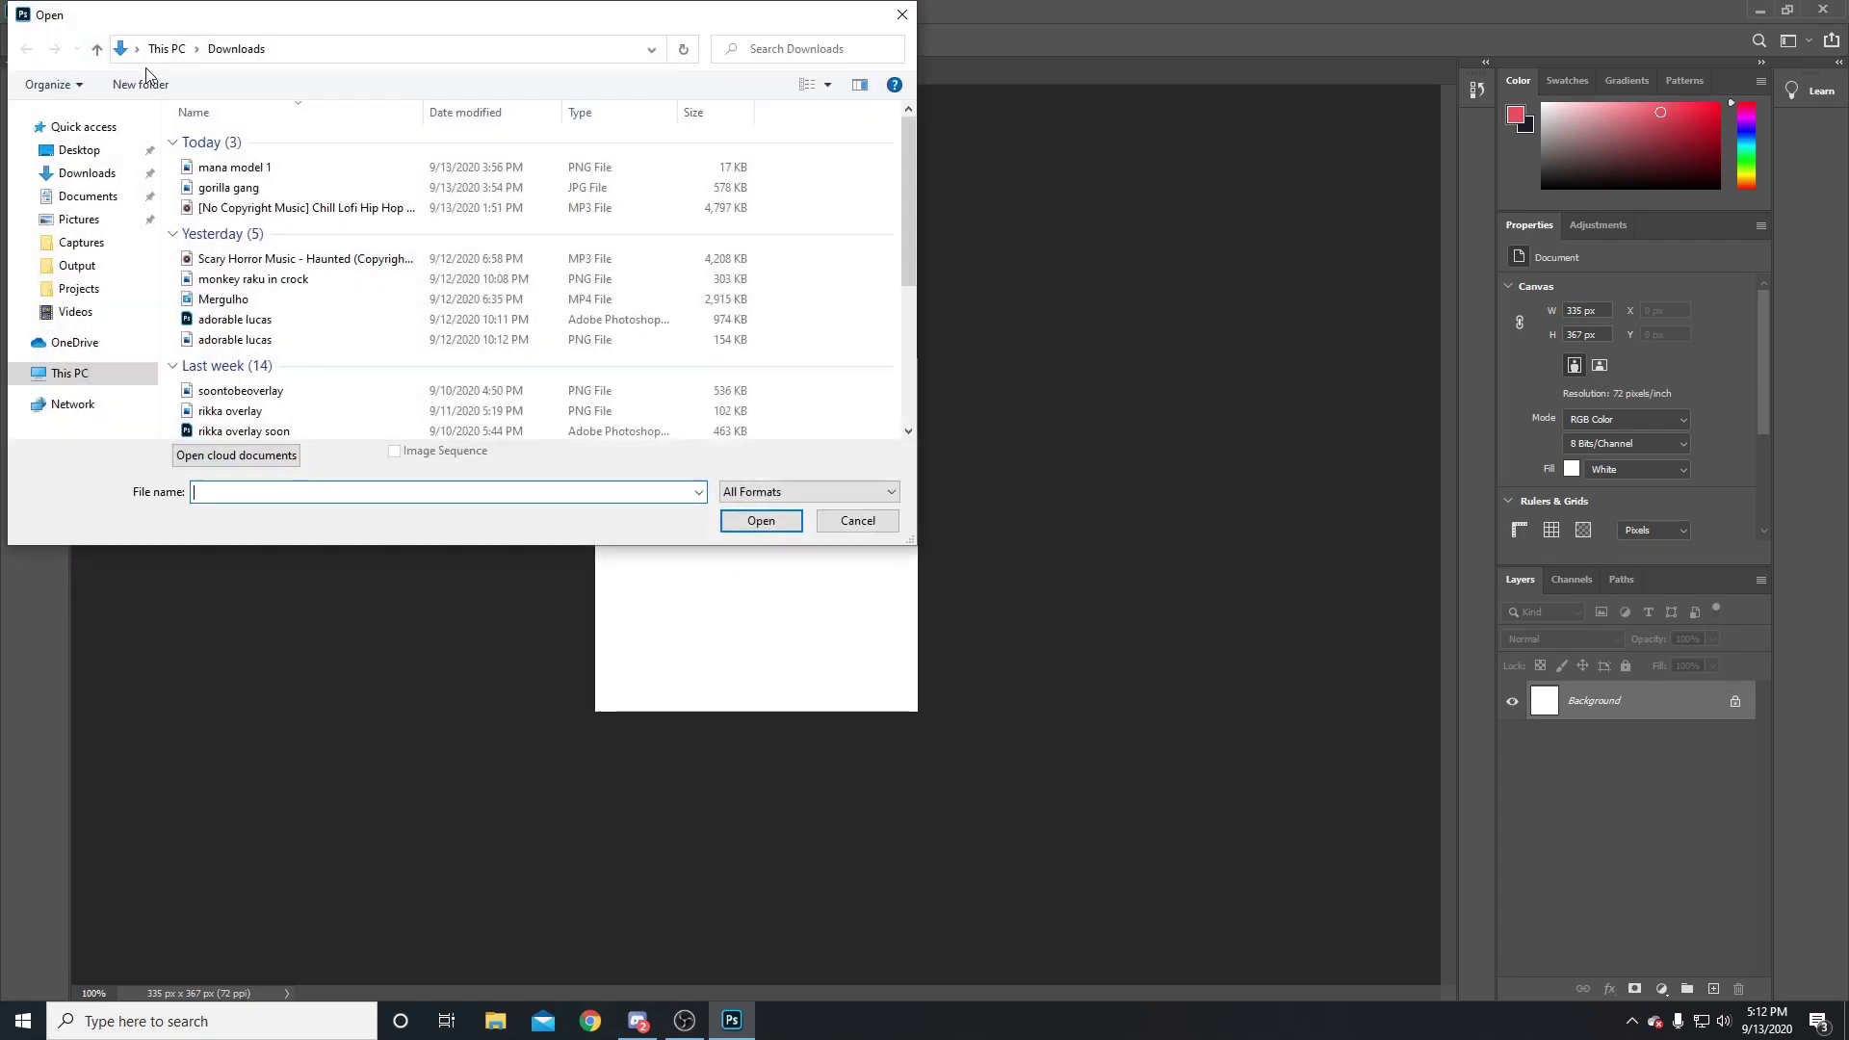
click(229, 188)
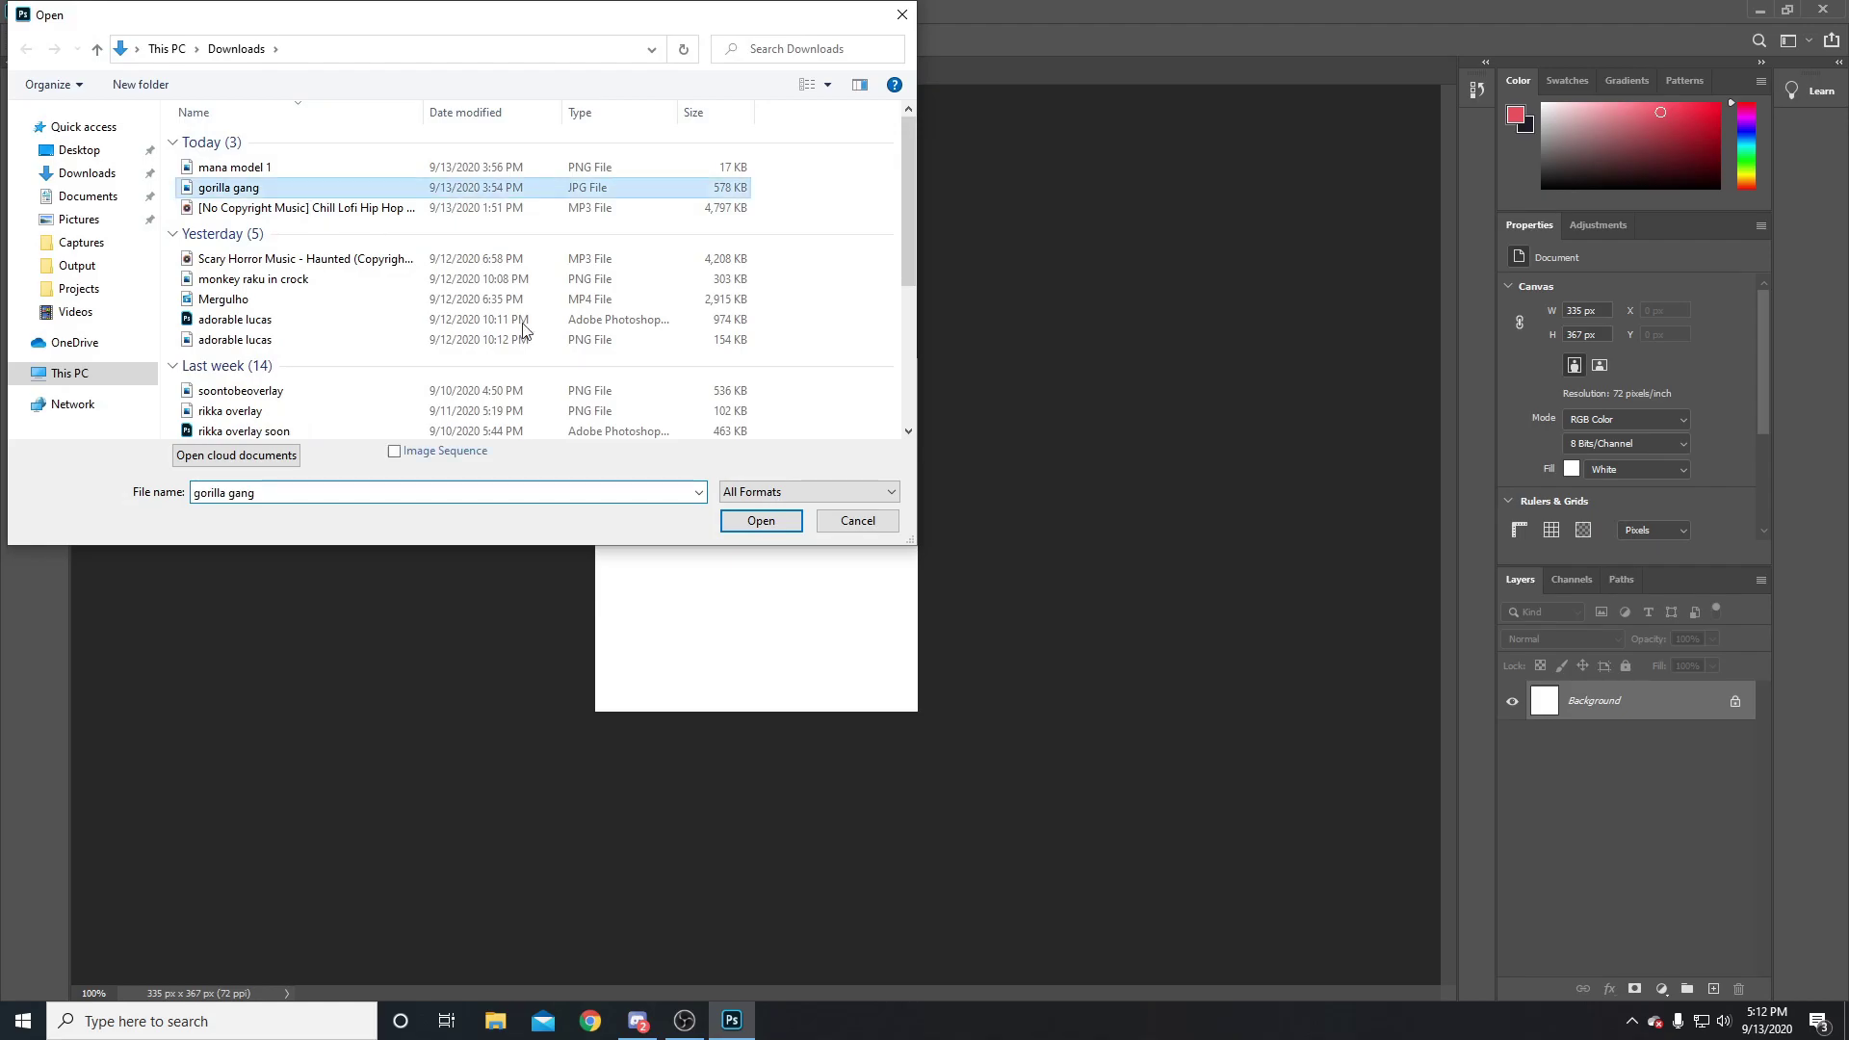
click(761, 521)
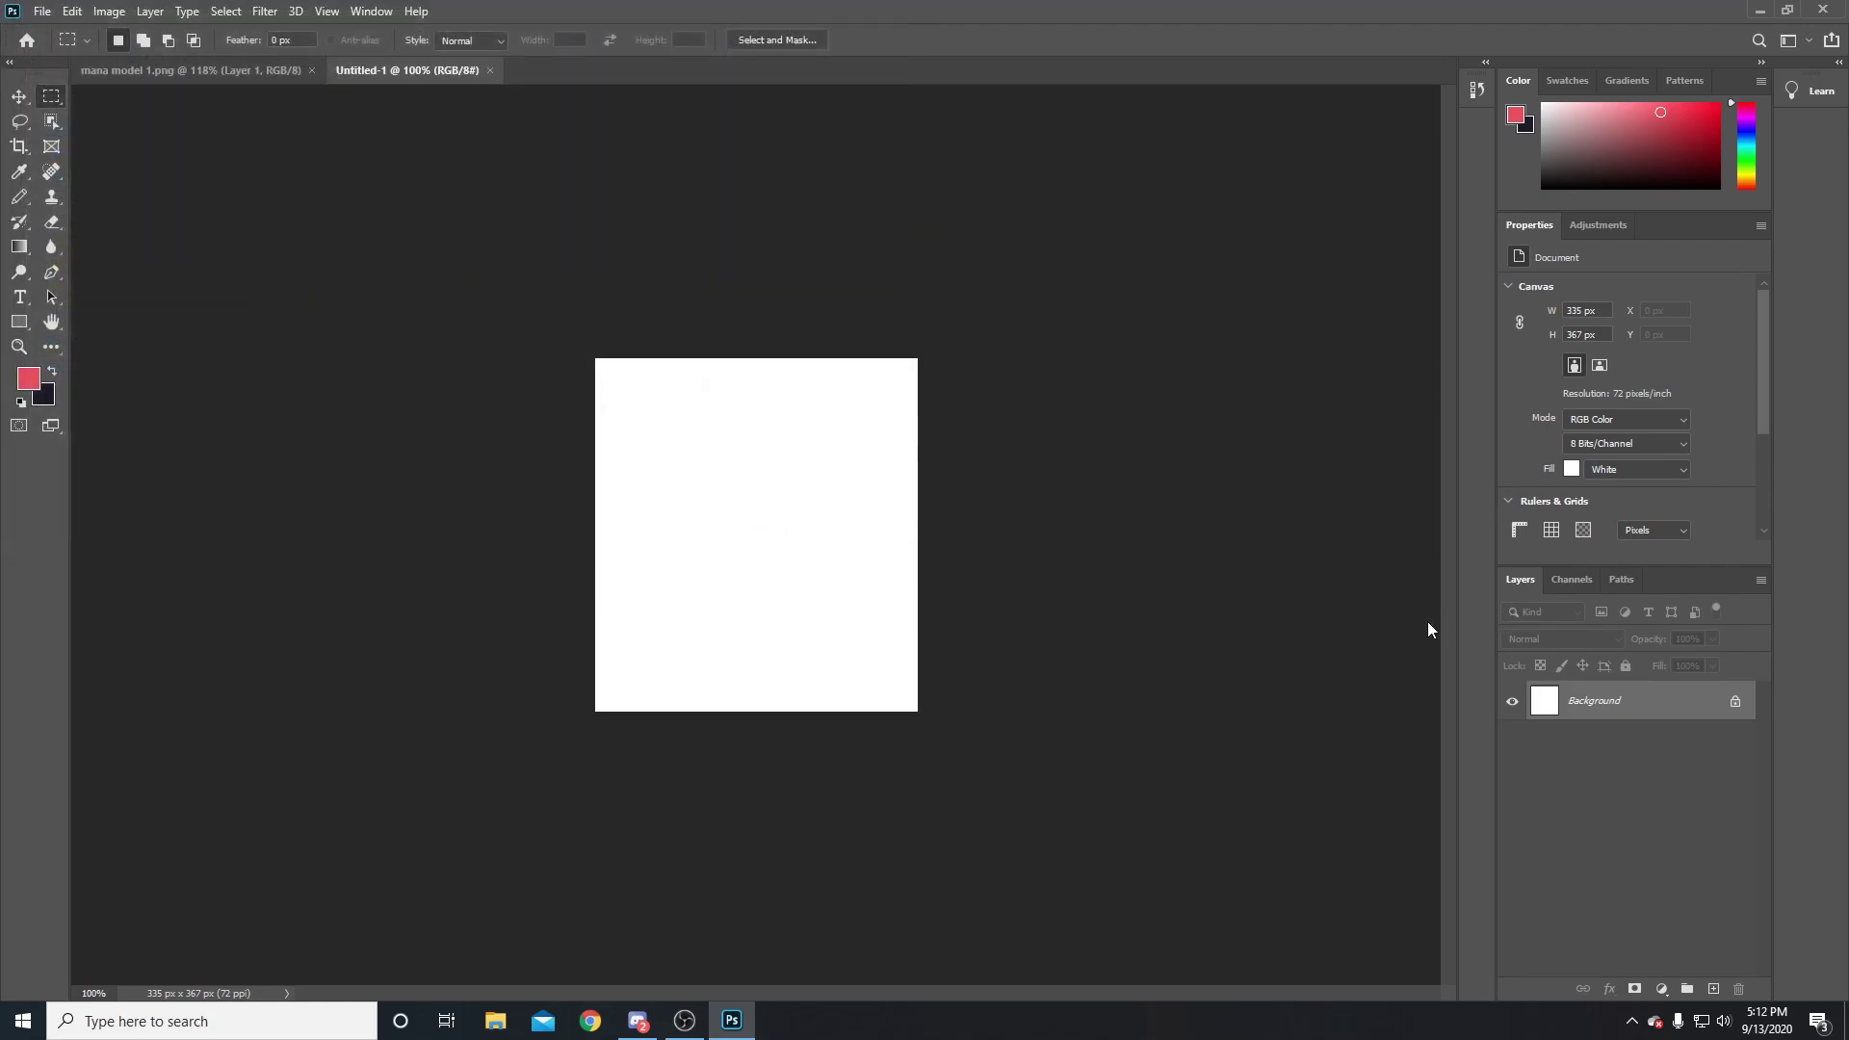
click(252, 71)
click(586, 73)
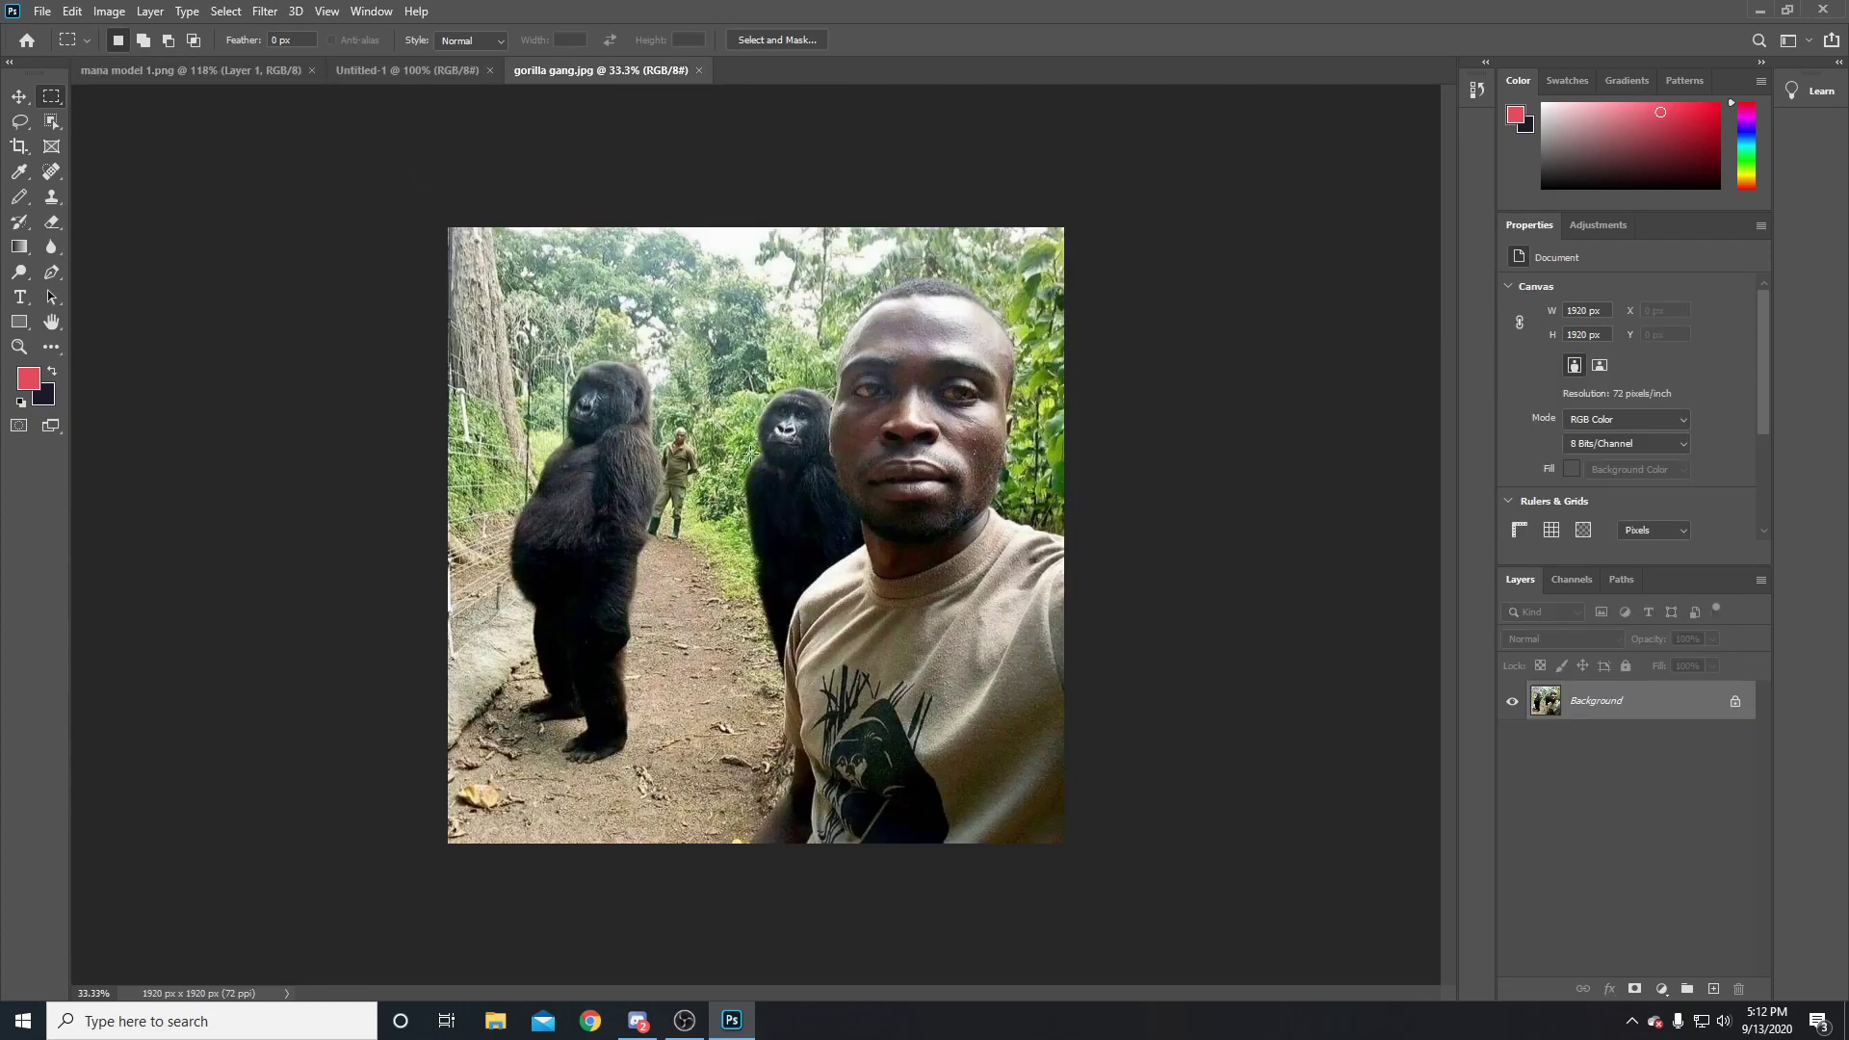
scroll(887, 486, up, 5)
scroll(665, 452, down, 3)
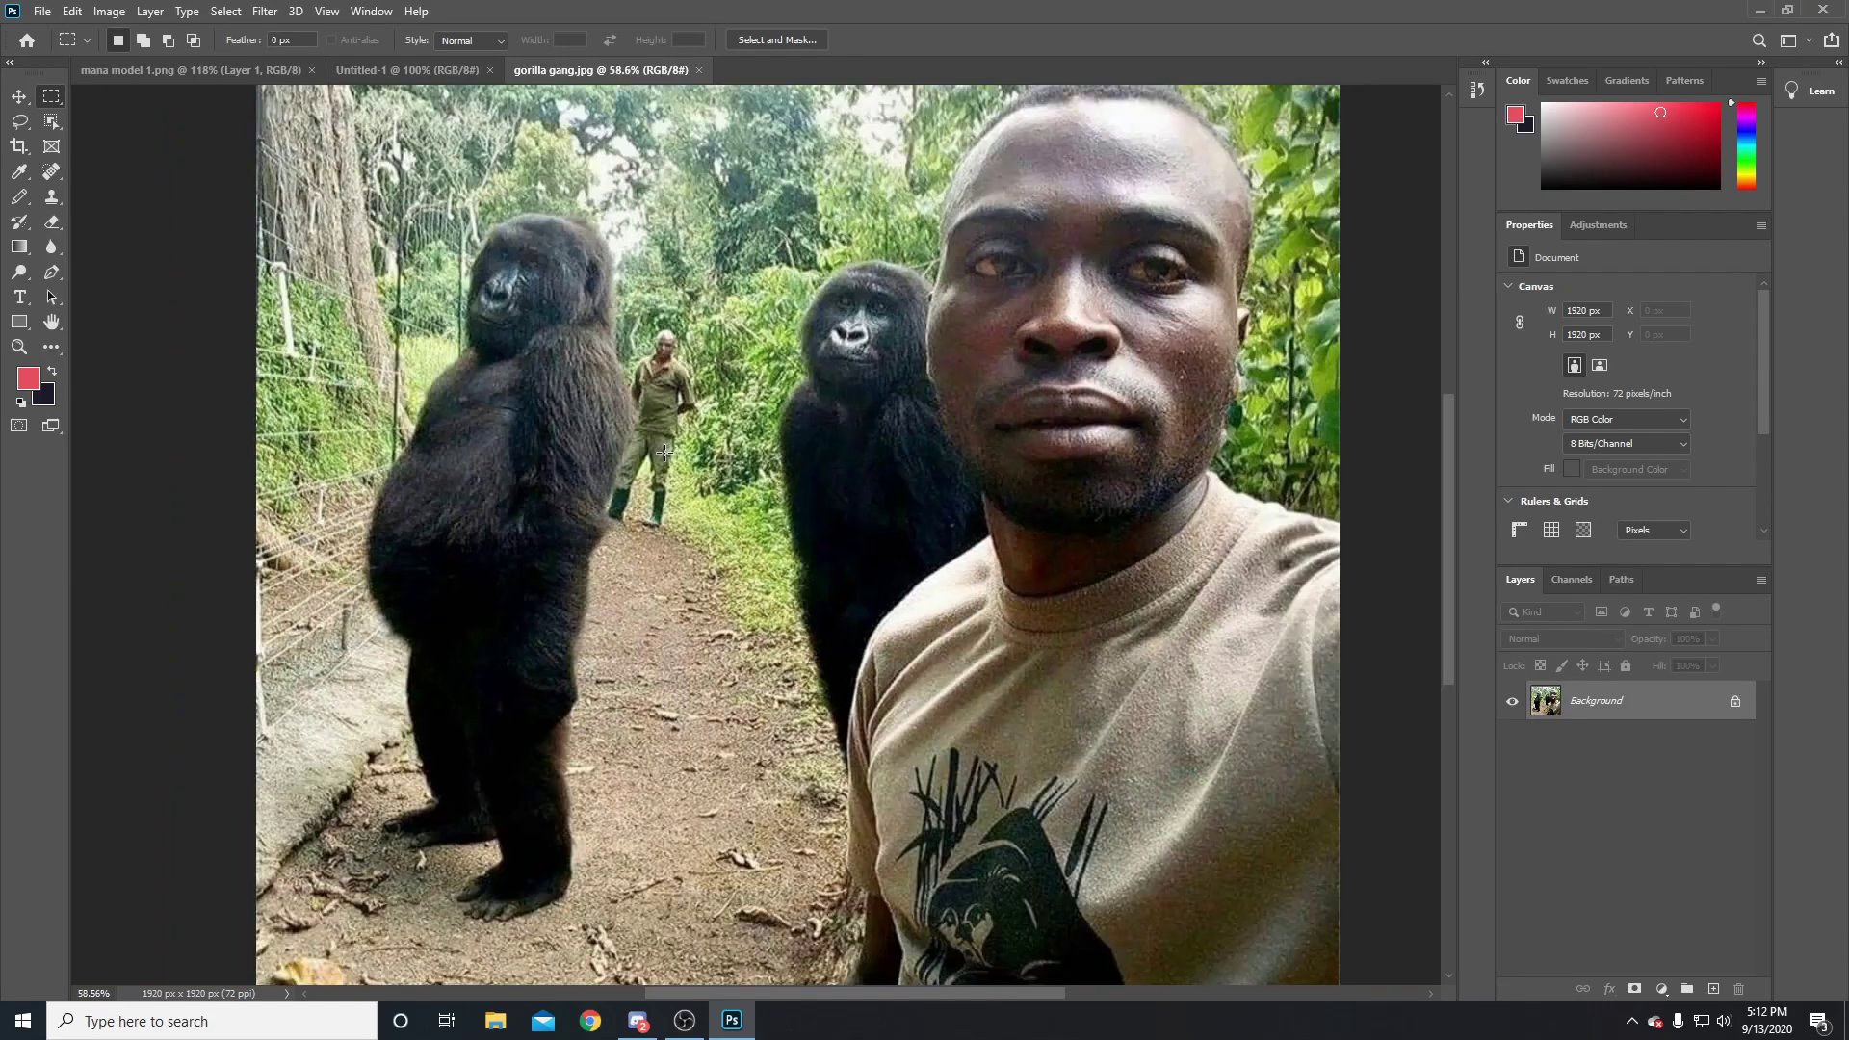
click(131, 73)
click(597, 70)
Try the Lasso and Eraser tools around the larger gorilla's head, and undo the eraser stroke
key(l)
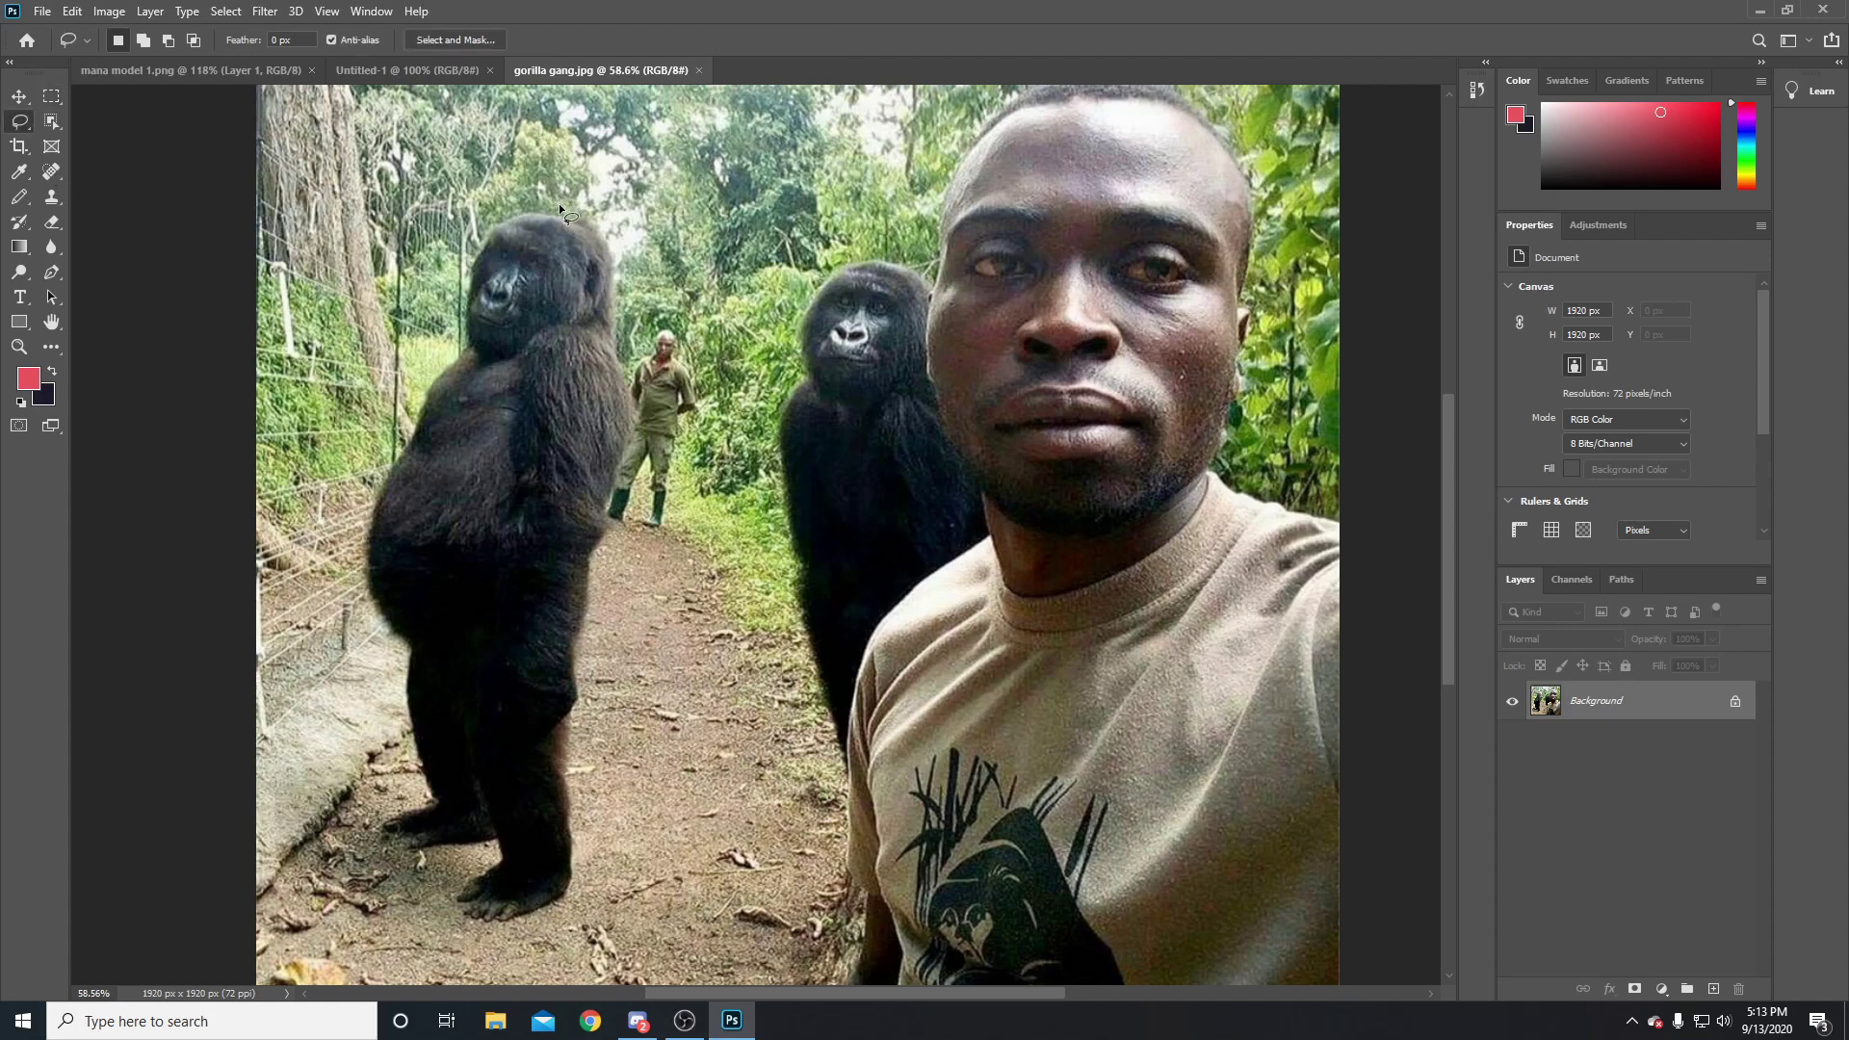
drag(613, 269, 616, 306)
scroll(551, 205, up, 10)
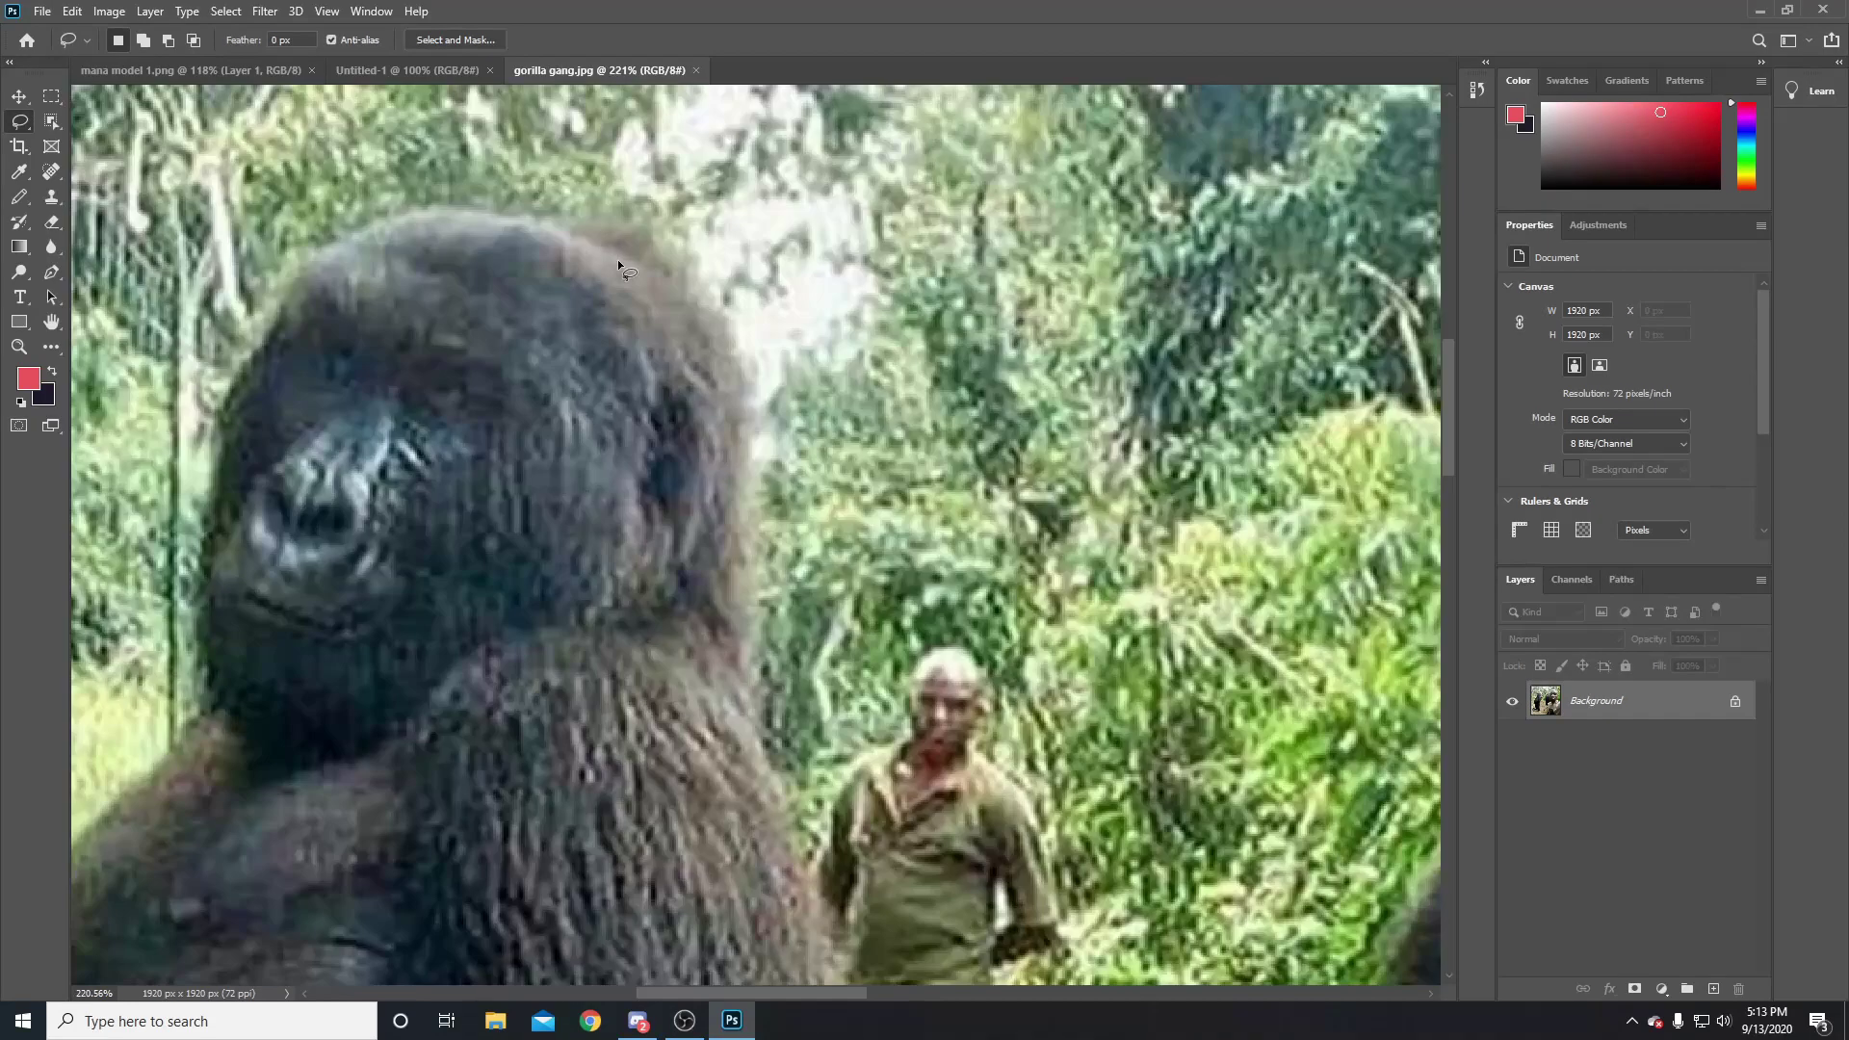
key(e)
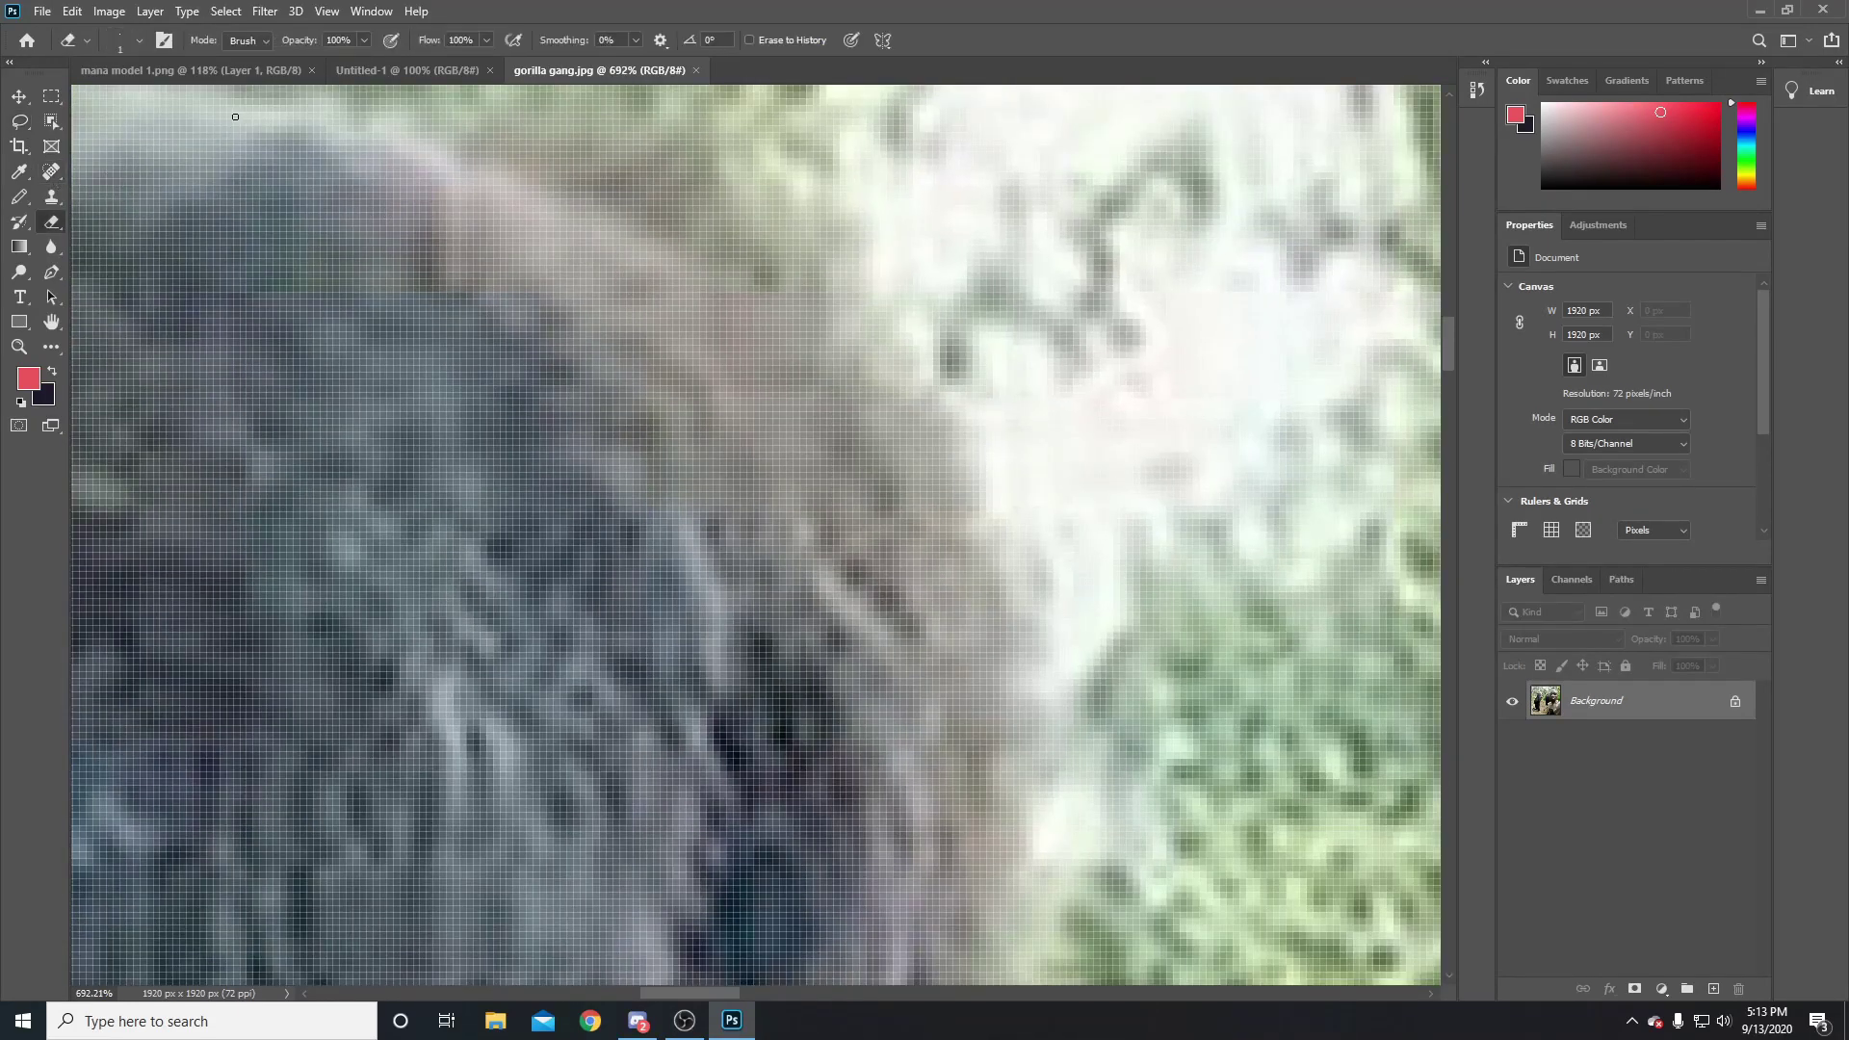
mouse_move(716, 264)
mouse_down()
mouse_move(857, 345)
mouse_move(731, 253)
mouse_move(851, 340)
mouse_move(745, 280)
mouse_move(926, 376)
mouse_move(817, 318)
mouse_move(952, 414)
mouse_move(917, 380)
mouse_move(898, 374)
mouse_move(971, 467)
mouse_up()
key(ctrl+z)
scroll(941, 445, down, 10)
scroll(942, 445, down, 3)
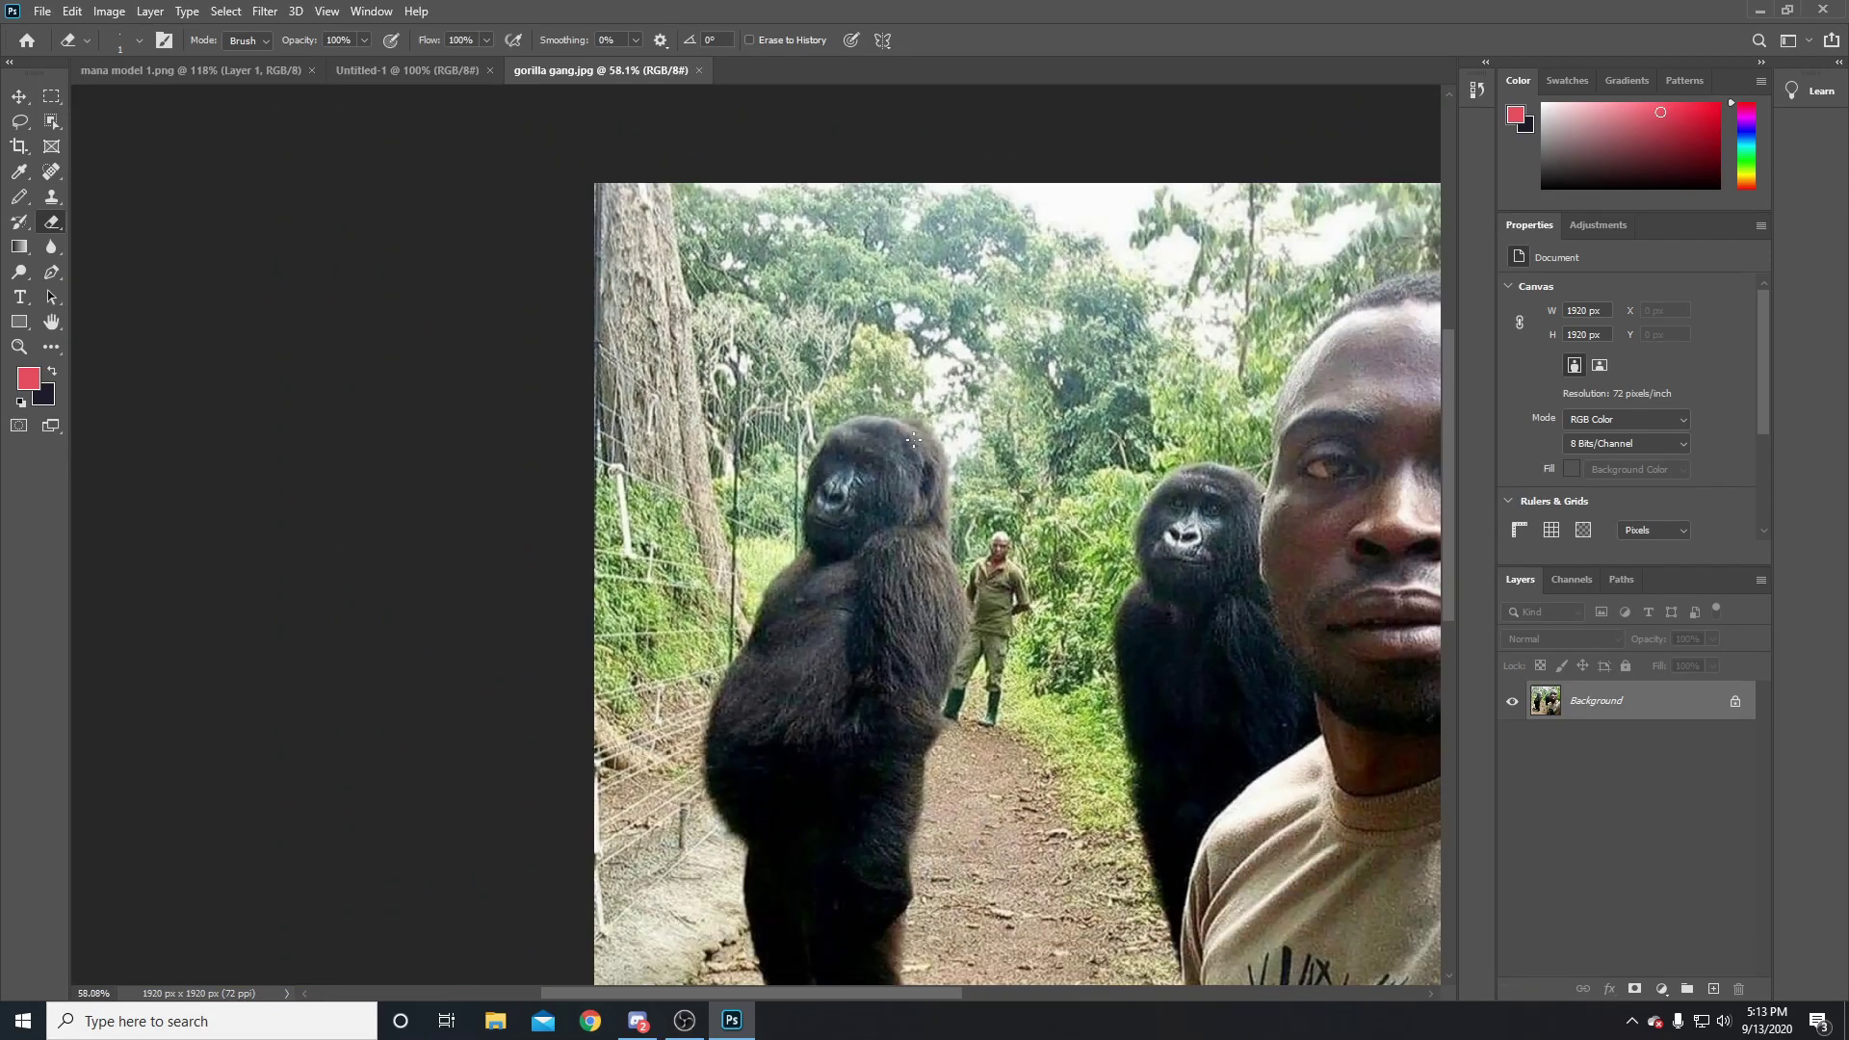
scroll(629, 387, up, 2)
scroll(628, 387, down, 1)
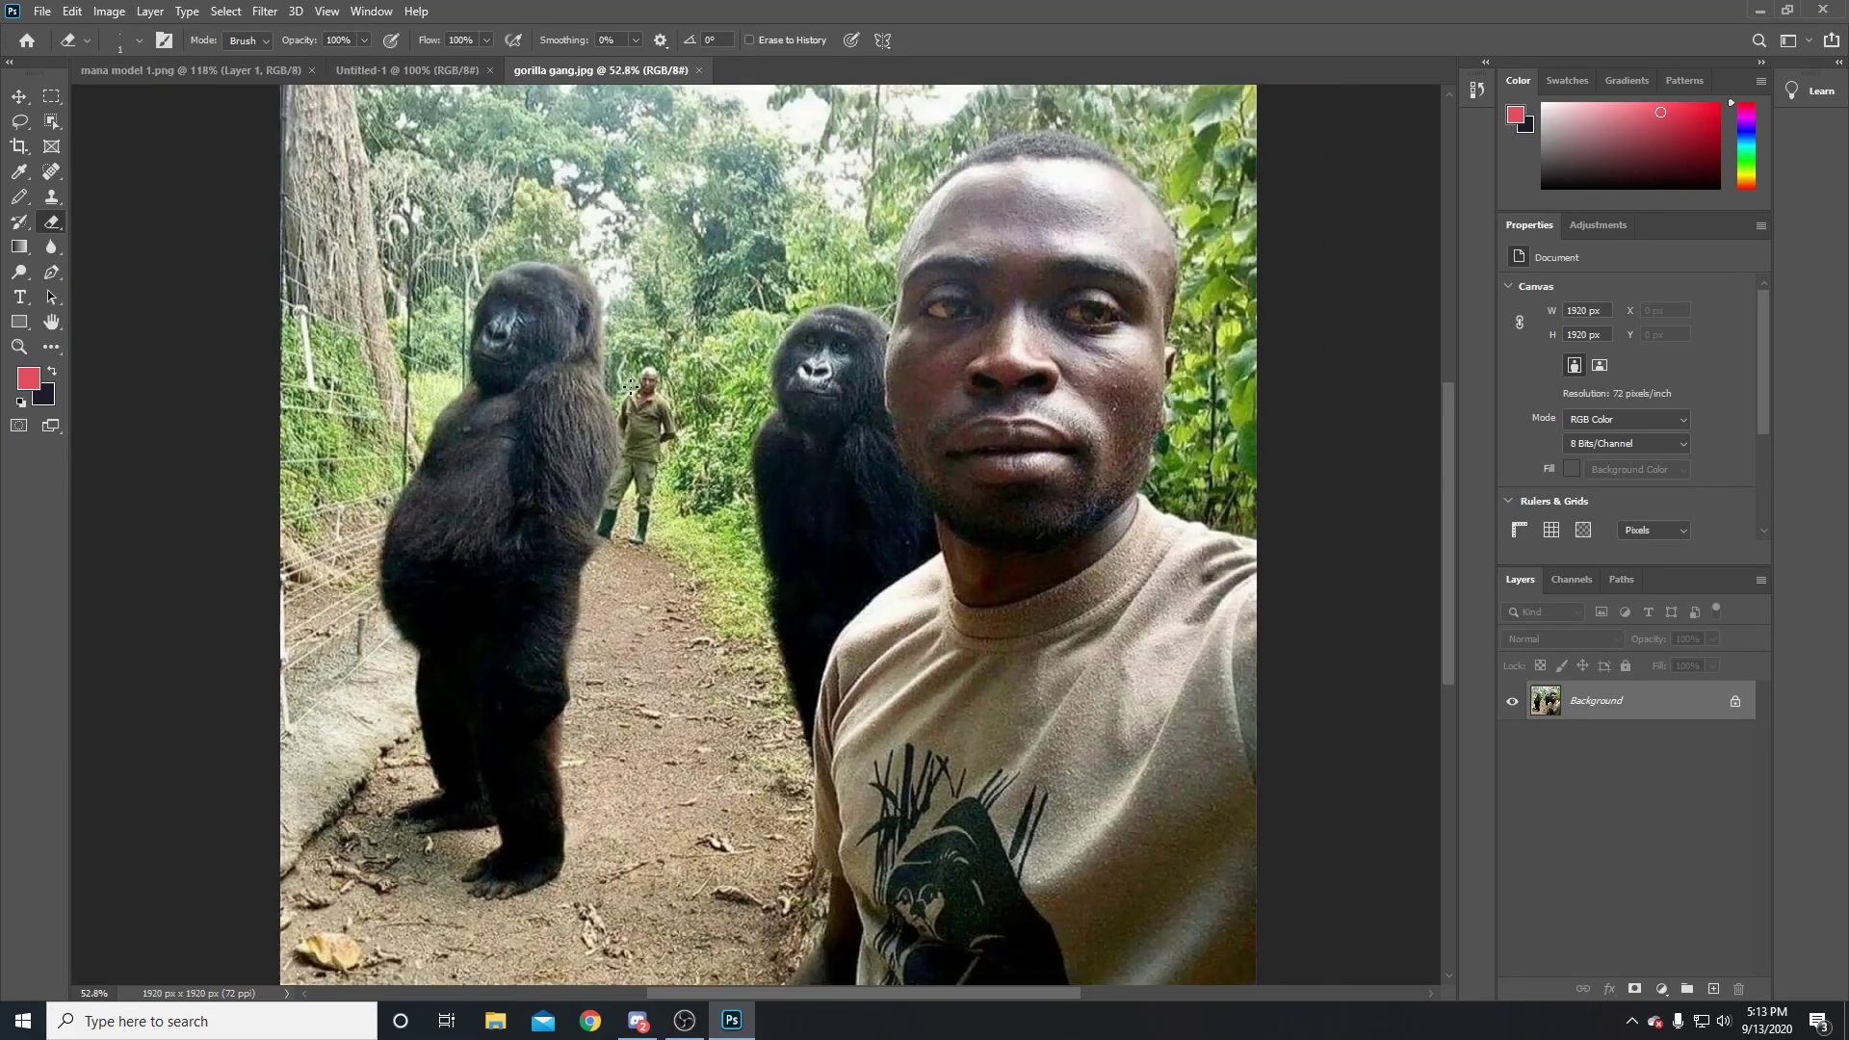
Select the full standing gorilla beside the fence with the Object Selection tool in Rectangle mode
click(53, 122)
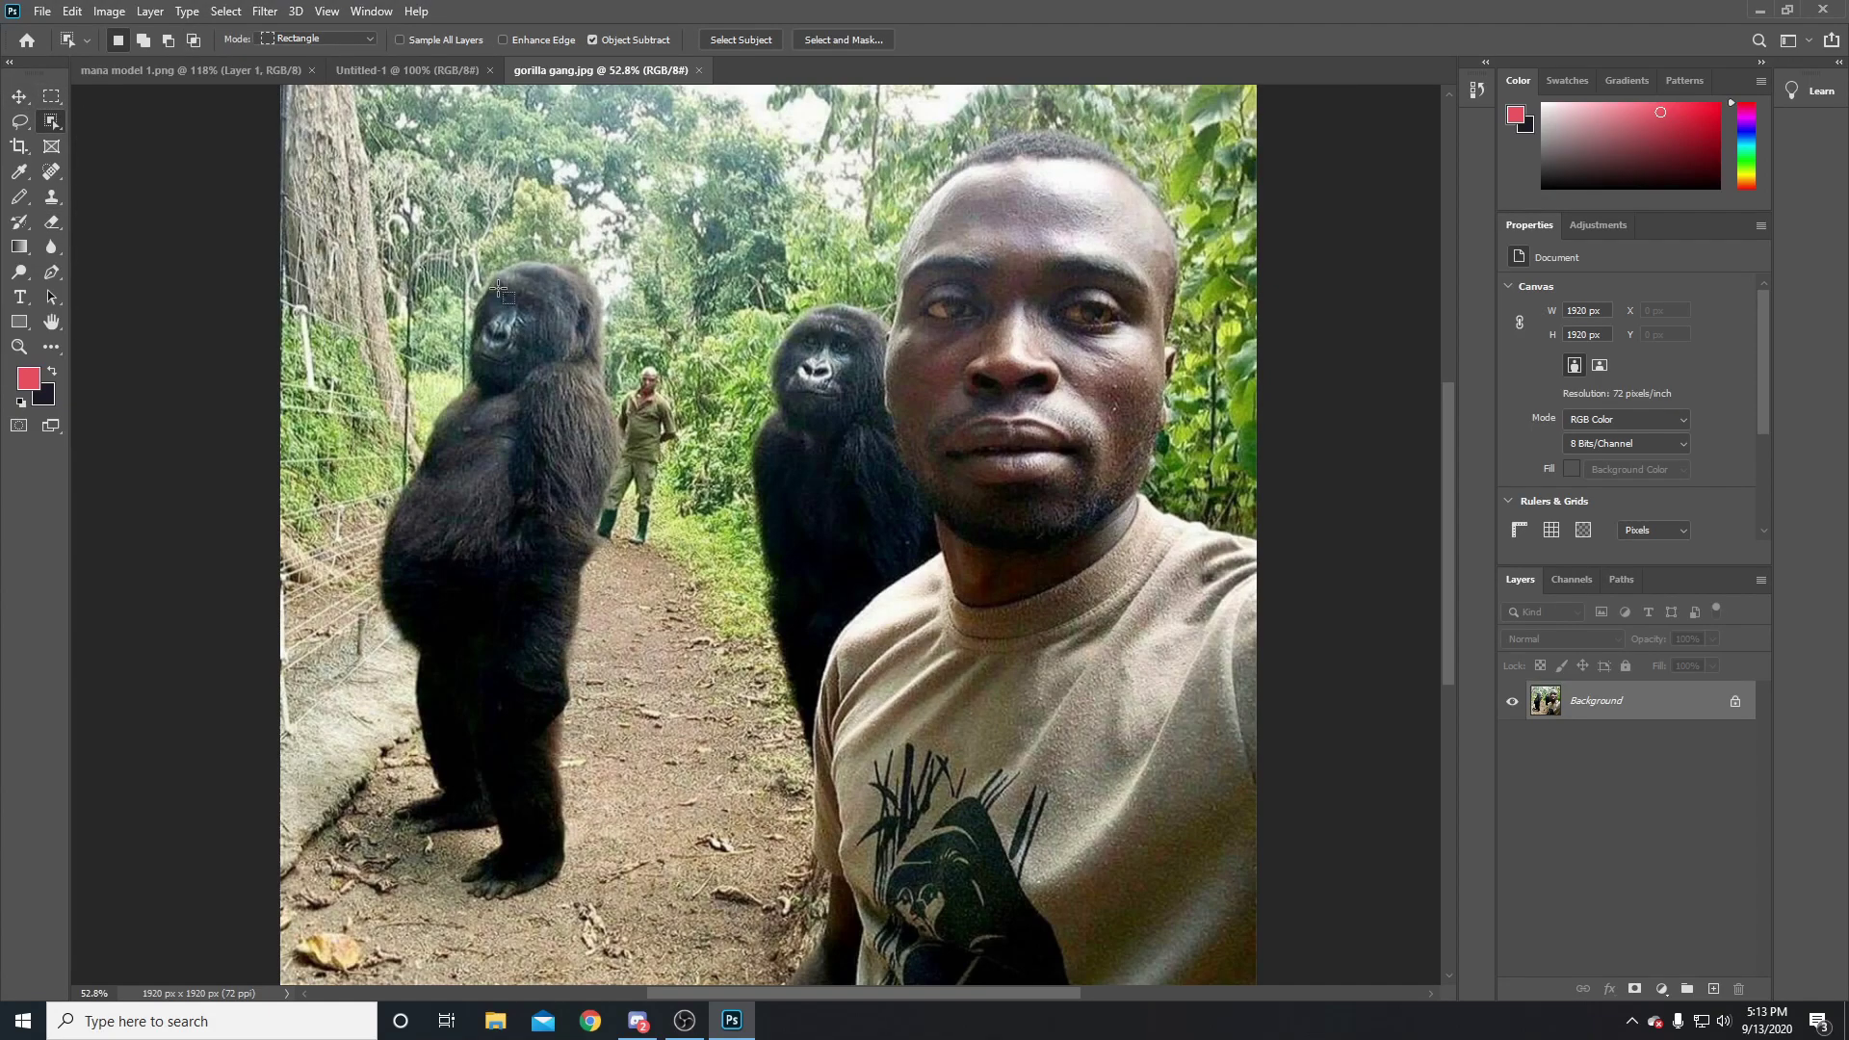
drag(343, 191, 663, 949)
Open the PNG version of the "adorable" baby picture from the Downloads folder
right_click(794, 70)
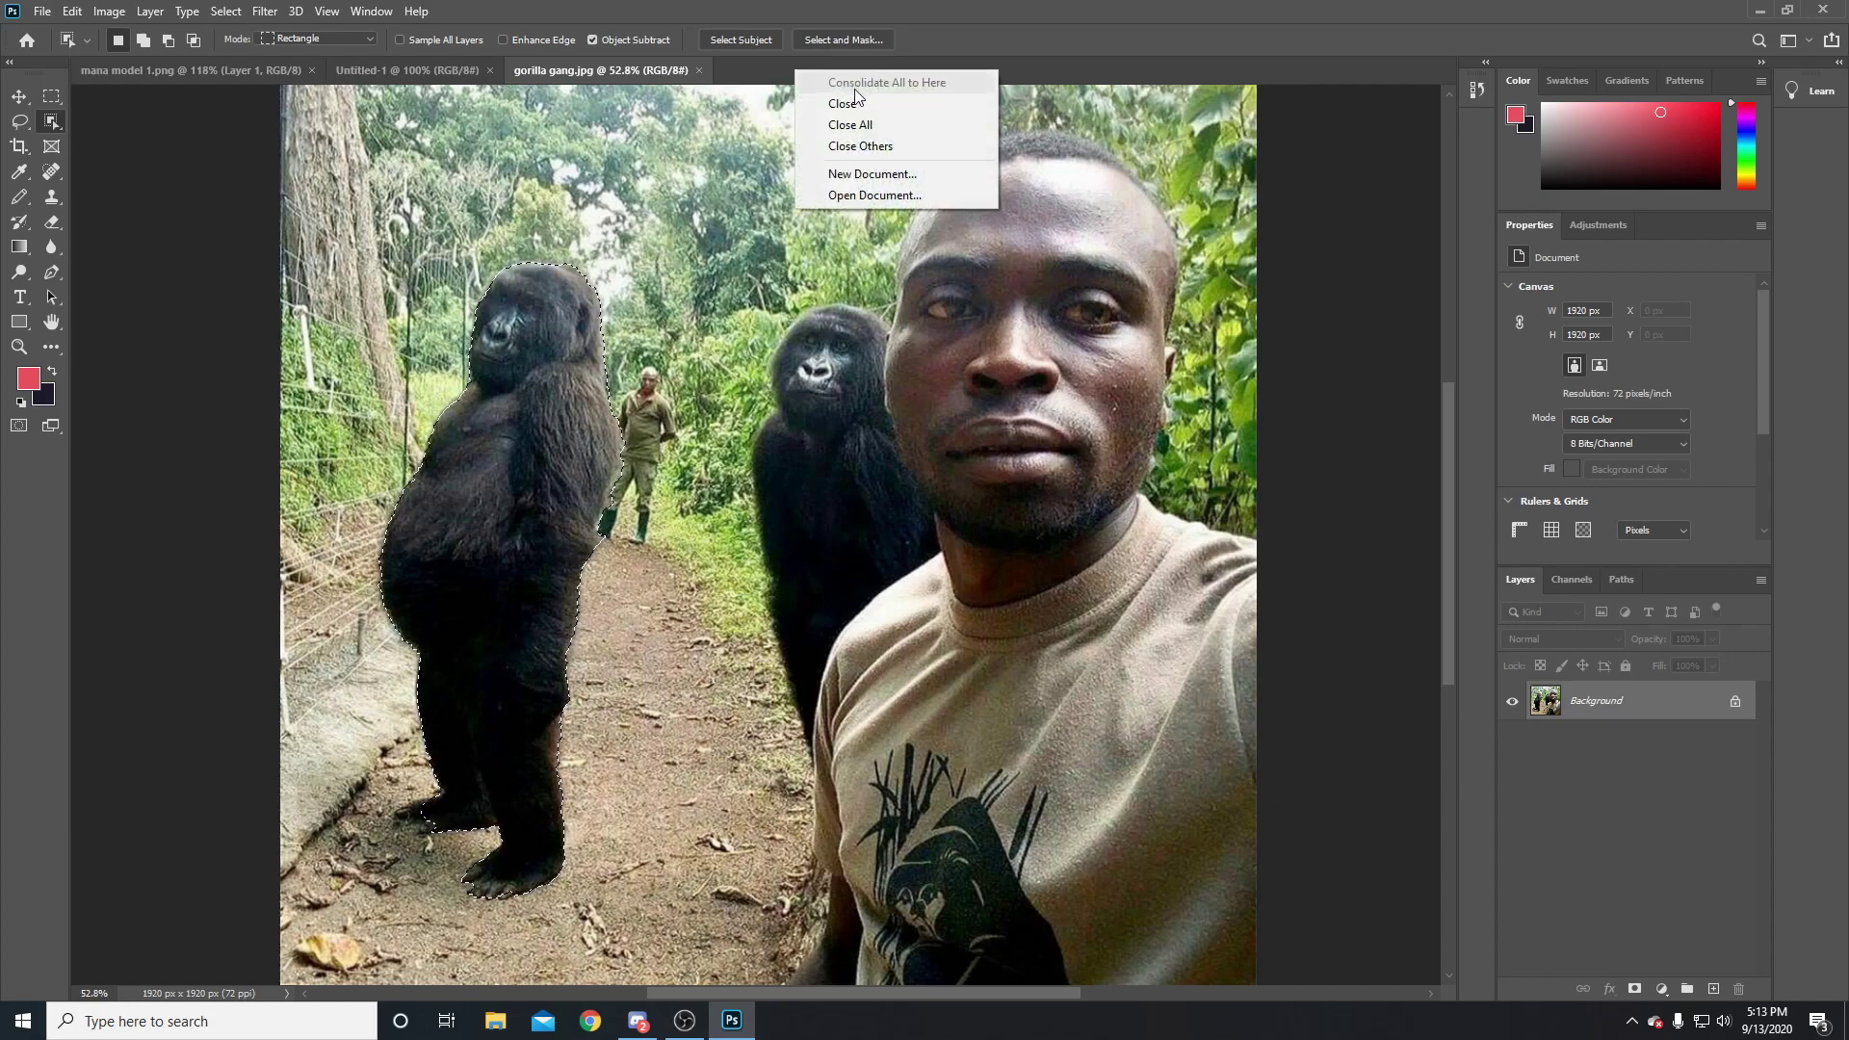
click(878, 196)
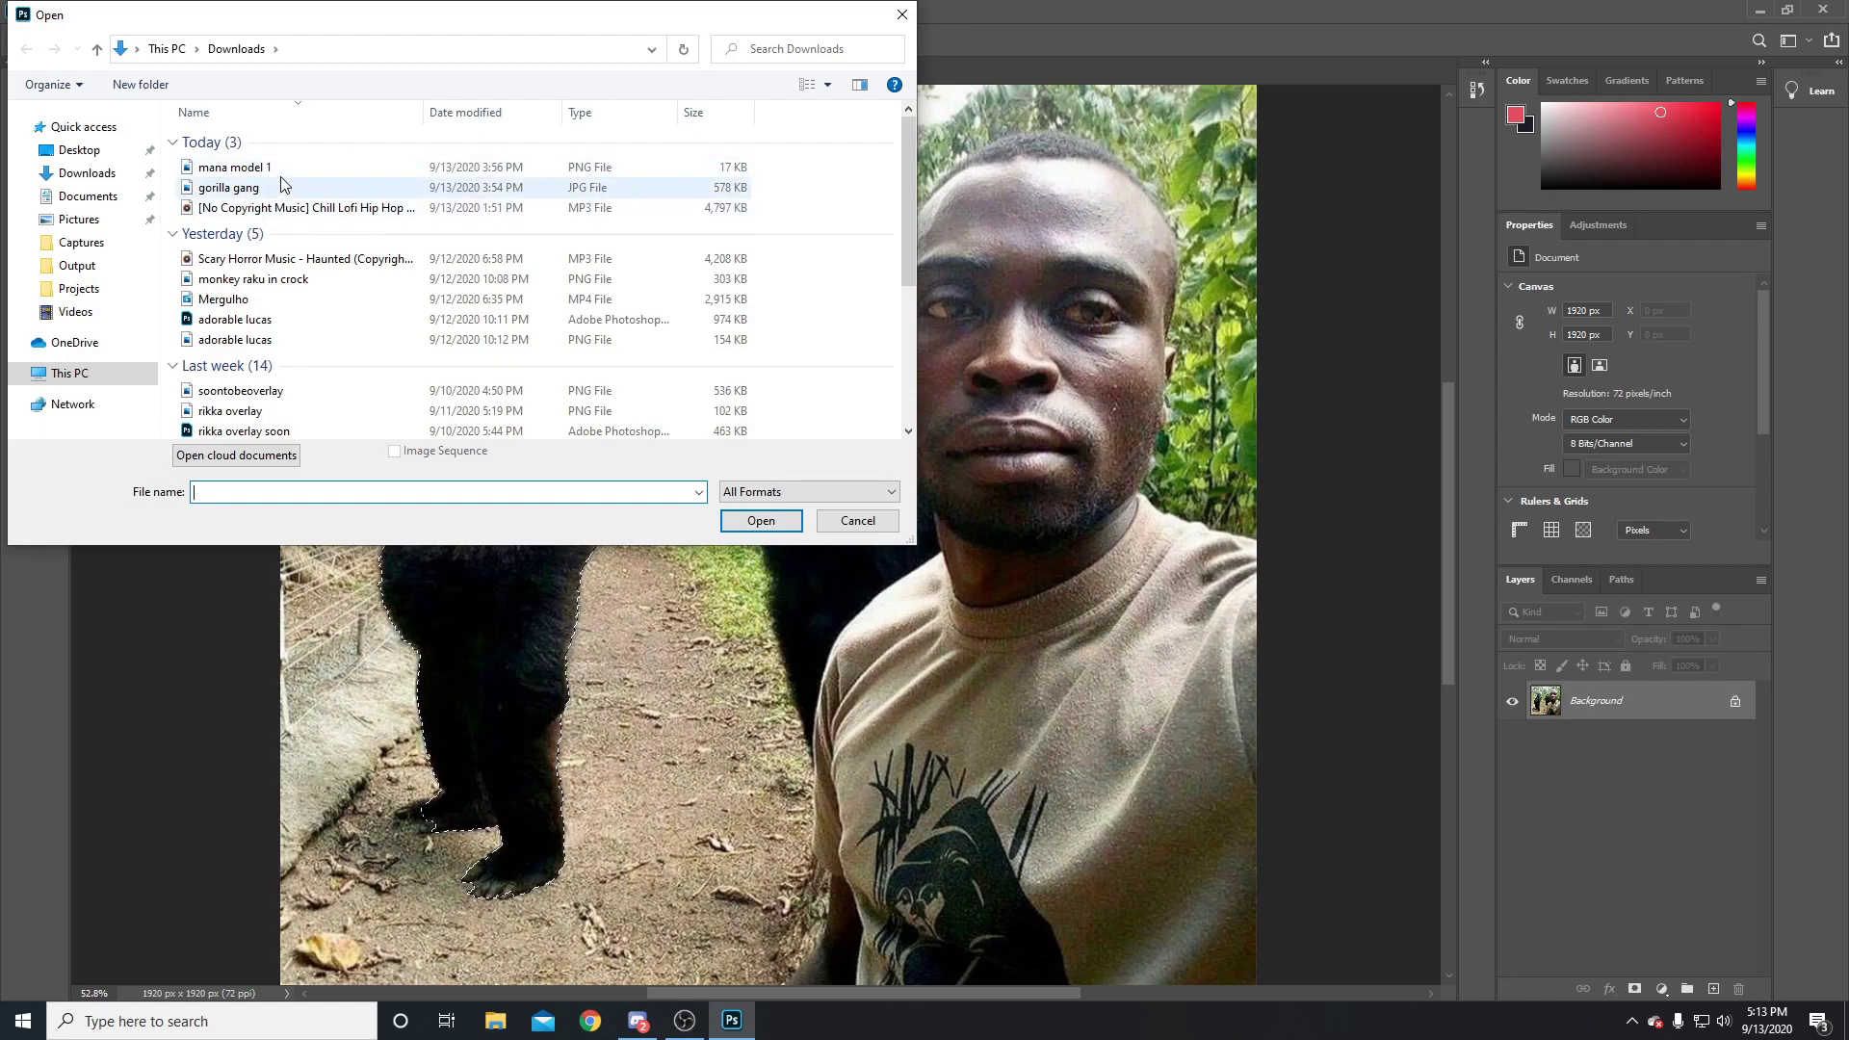
click(240, 339)
click(775, 521)
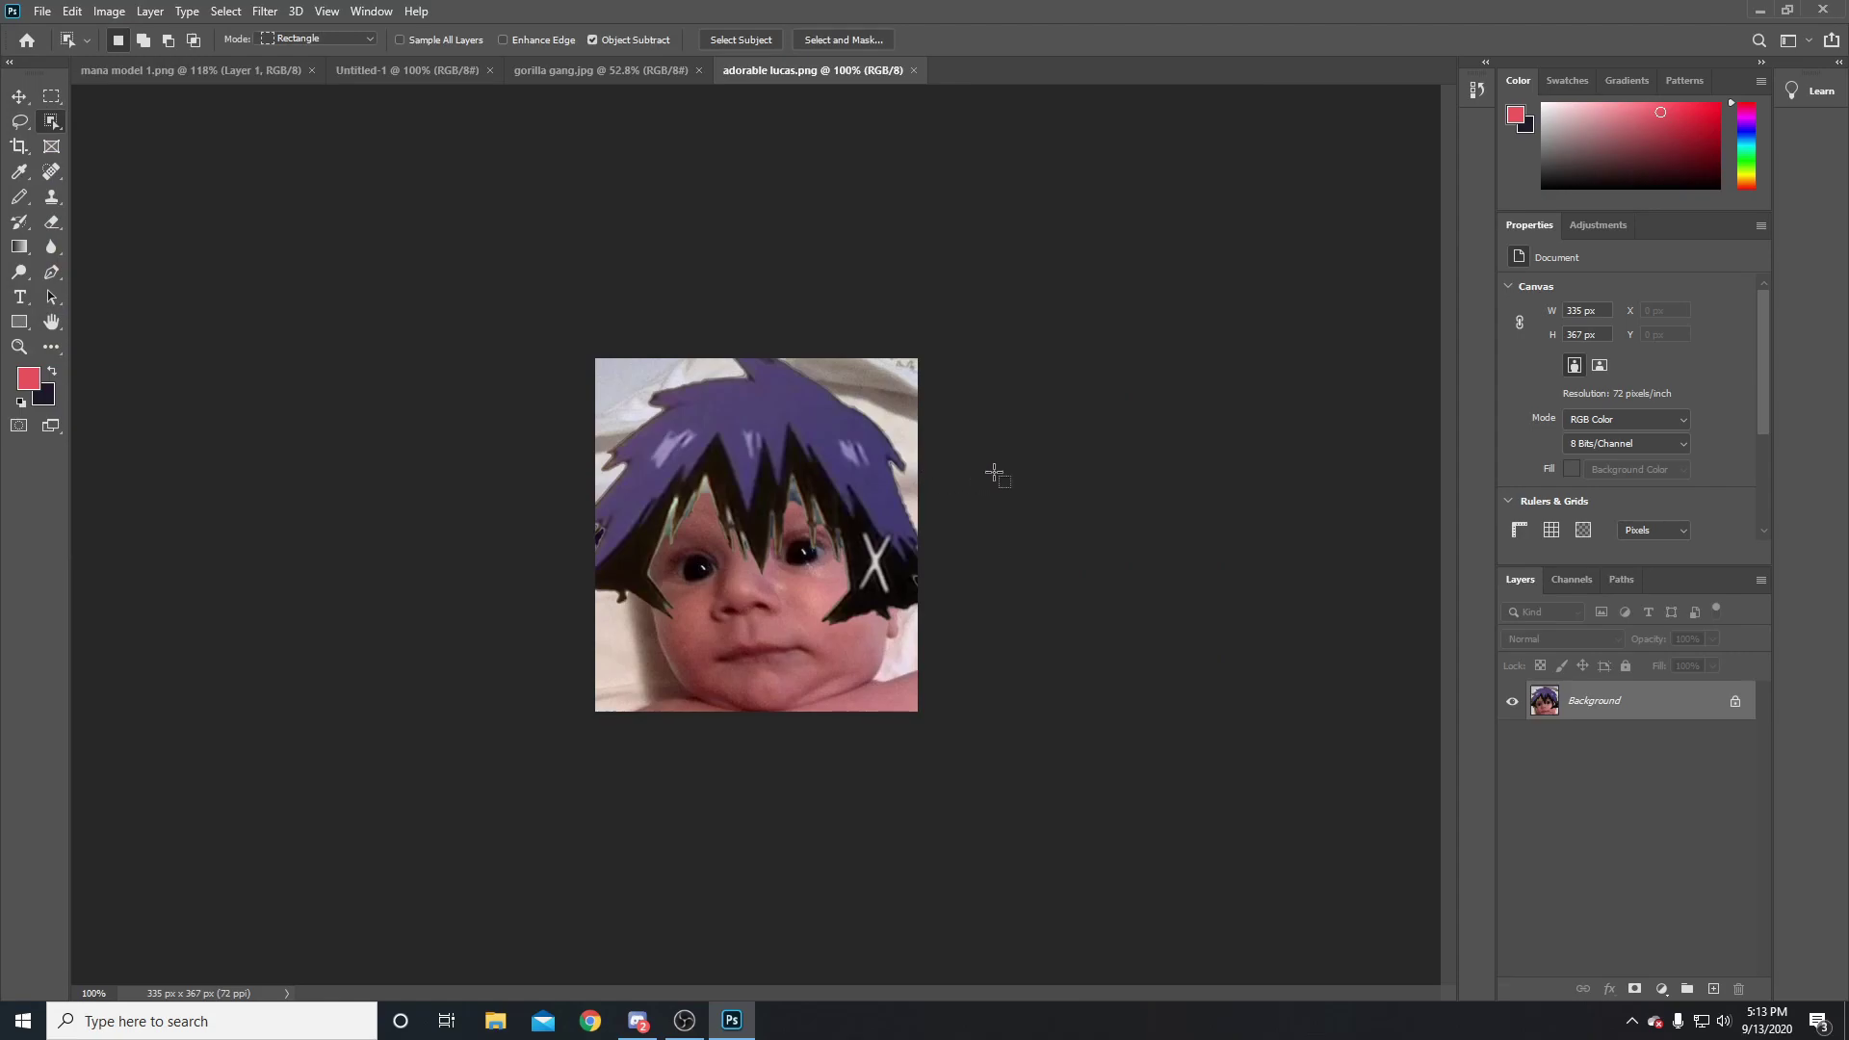
Select the baby with the purple anime hair using the Object Selection tool around the whole picture
scroll(1011, 466, up, 2)
scroll(1011, 466, up, 1)
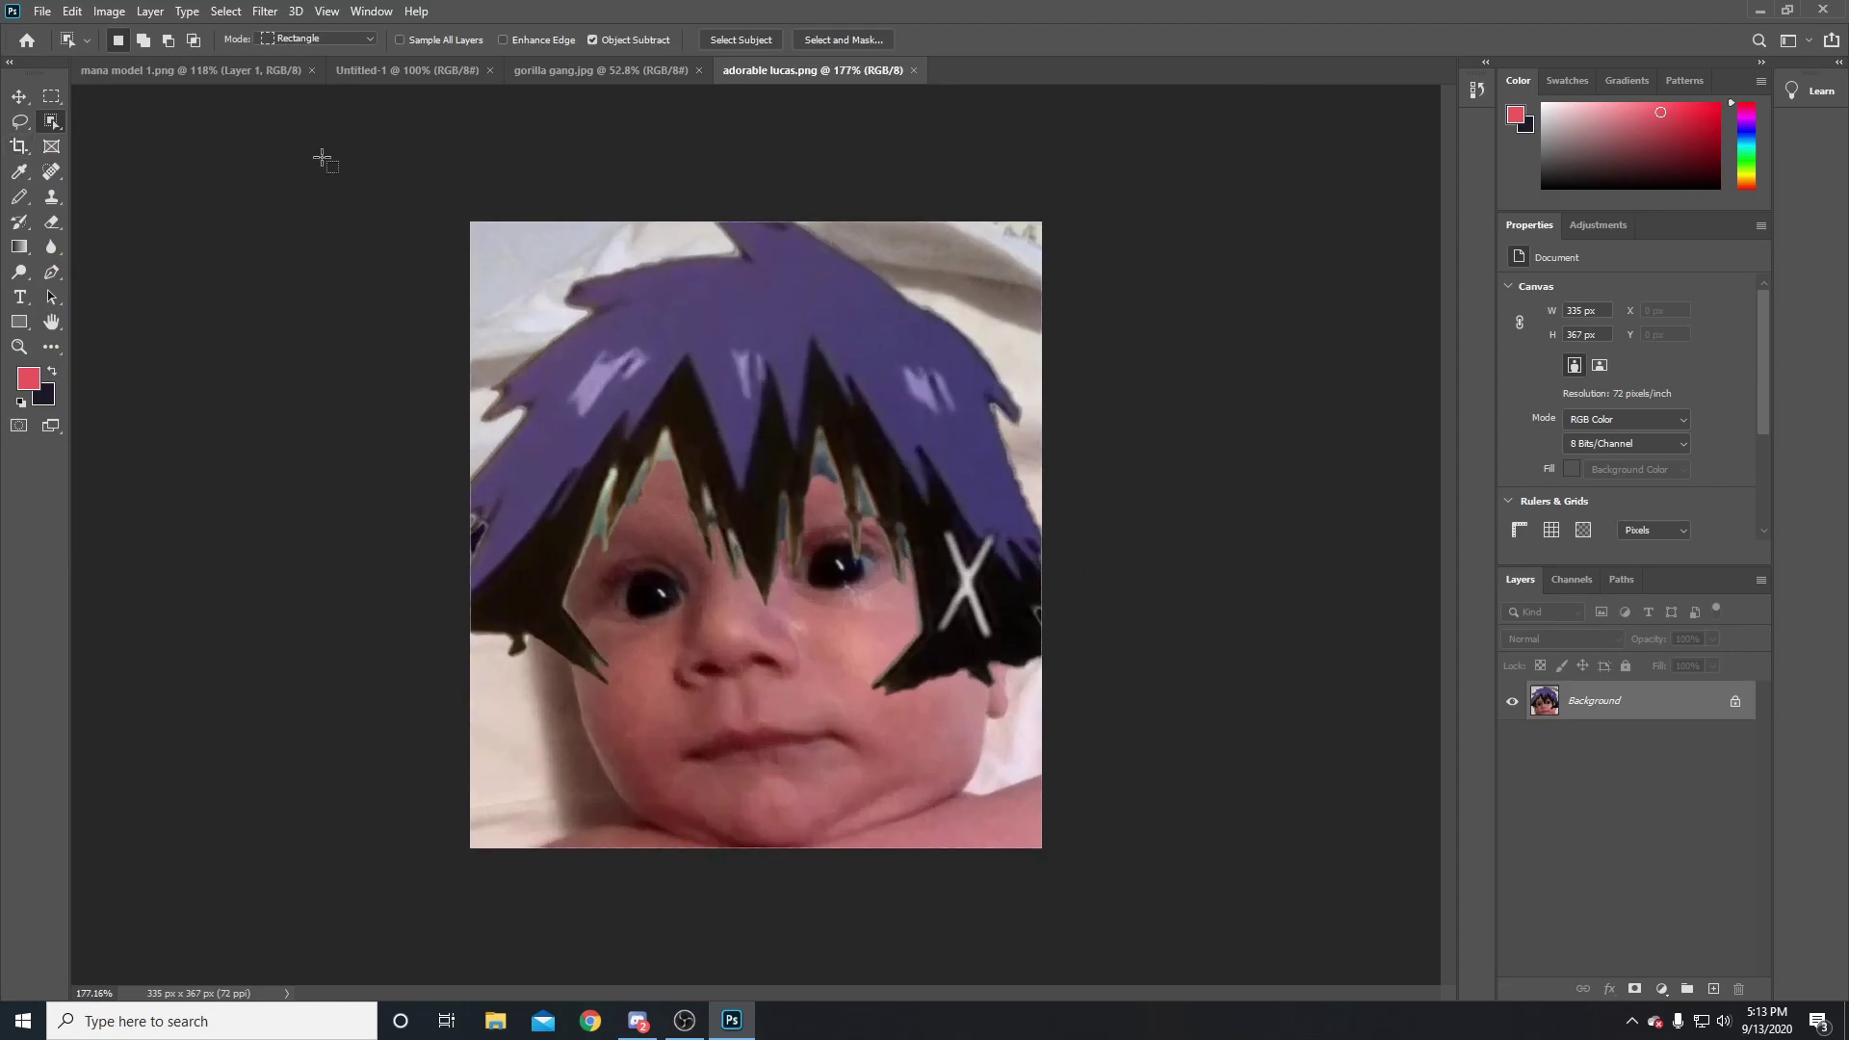
drag(448, 203, 1061, 867)
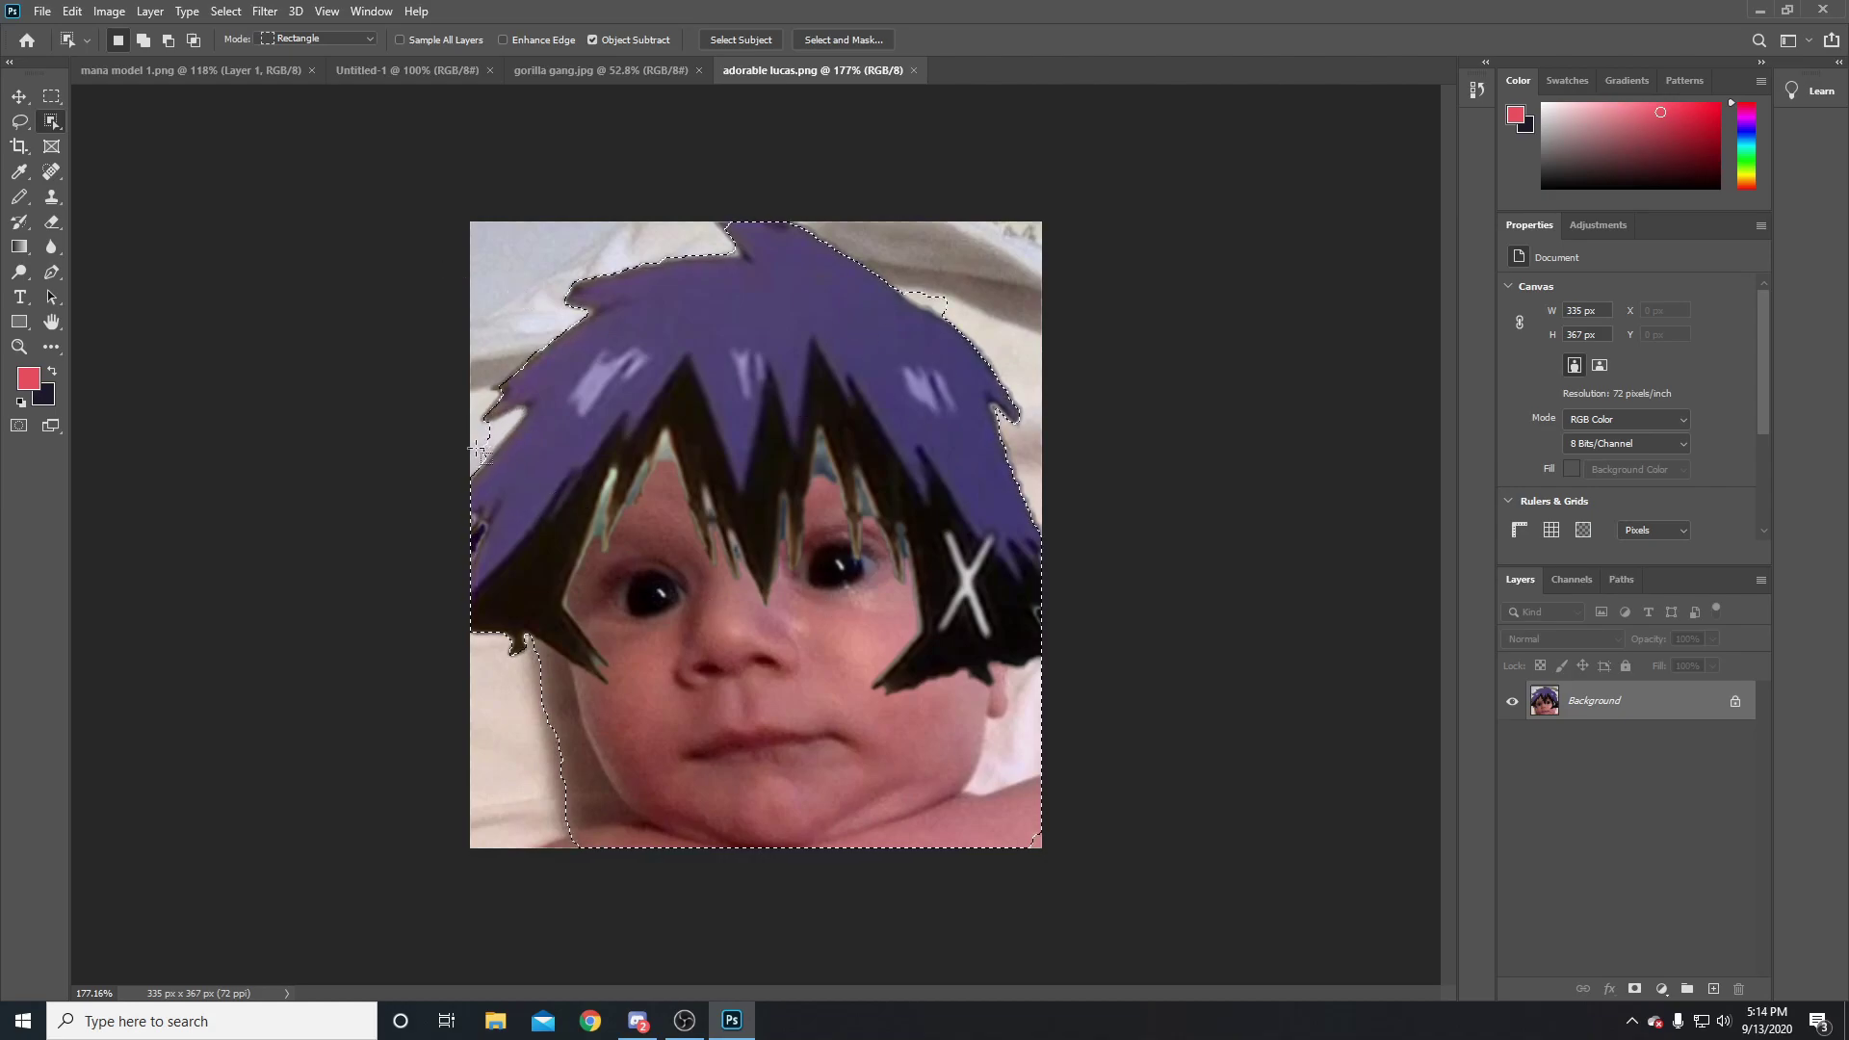
Close the baby picture and return to the gorilla photo with its standing gorilla still selected
click(795, 435)
click(673, 77)
click(912, 69)
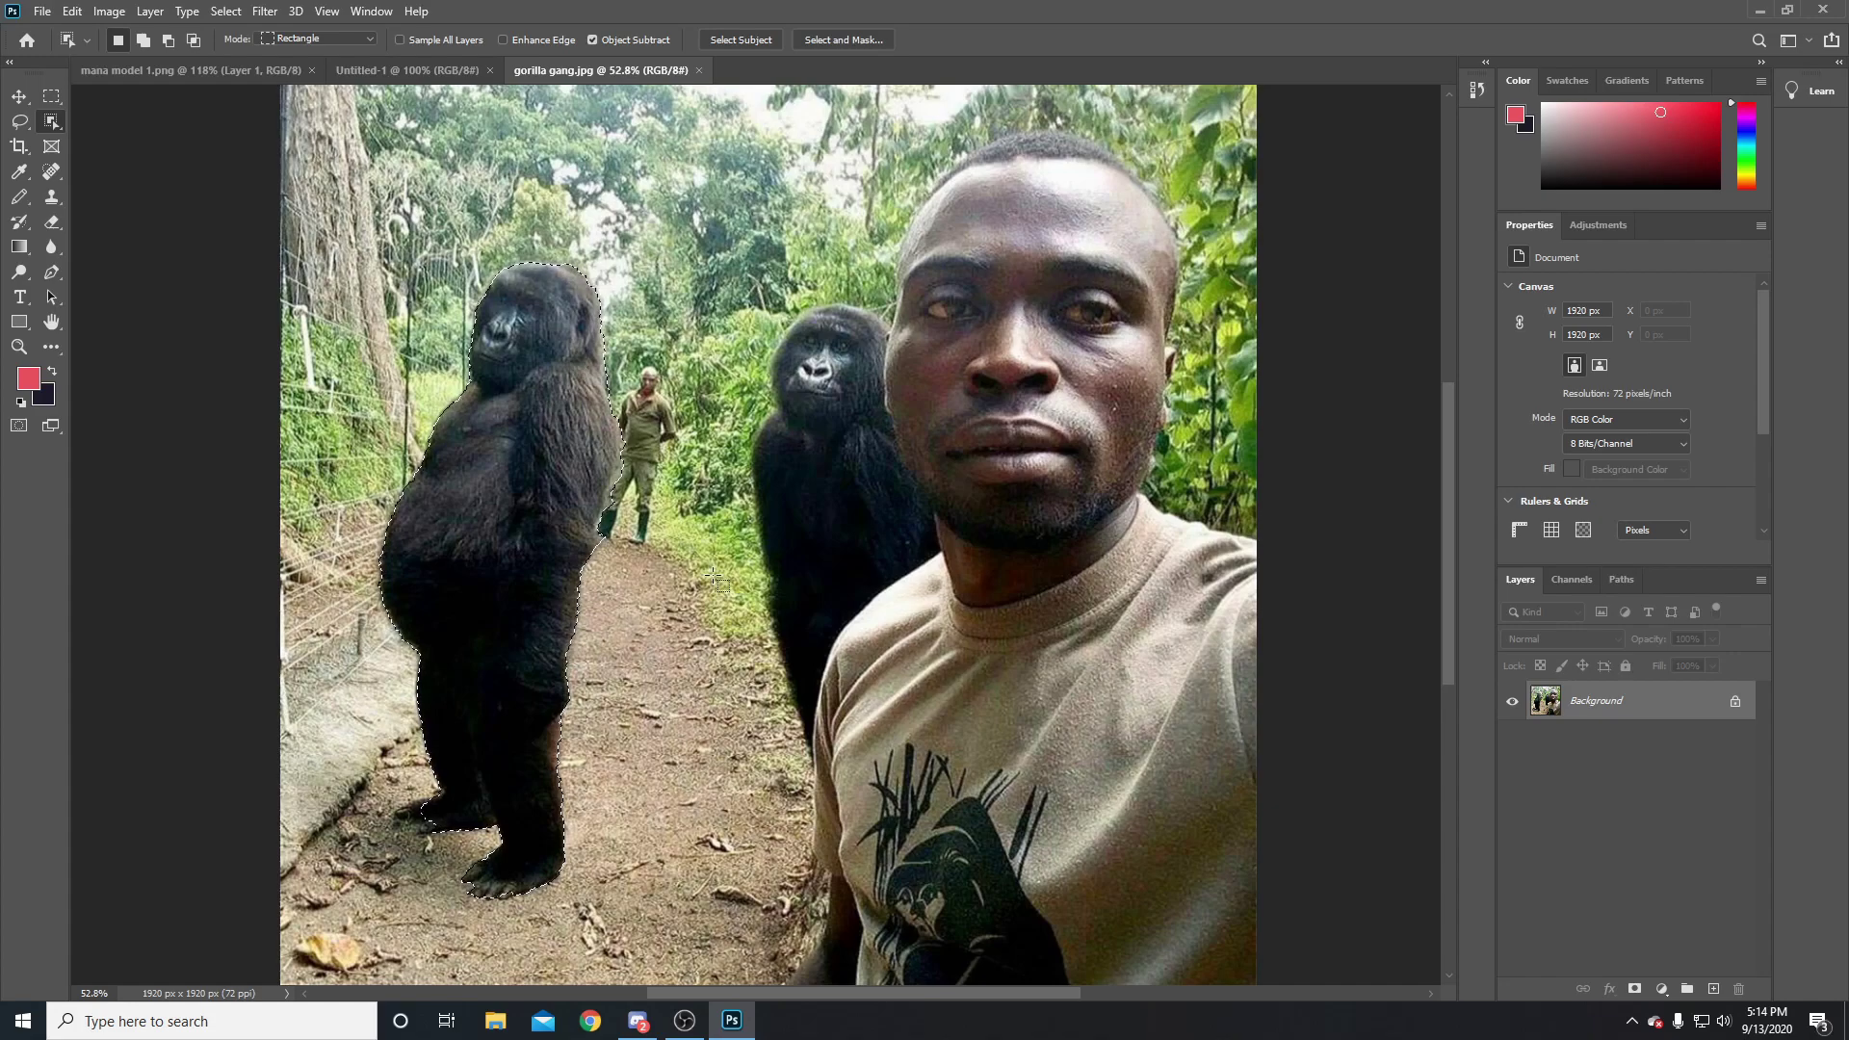
Paste the copied standing gorilla into the mana model 1.png document as a separate layer
click(193, 68)
key(ctrl+v)
scroll(1055, 551, down, 3)
scroll(924, 549, up, 1)
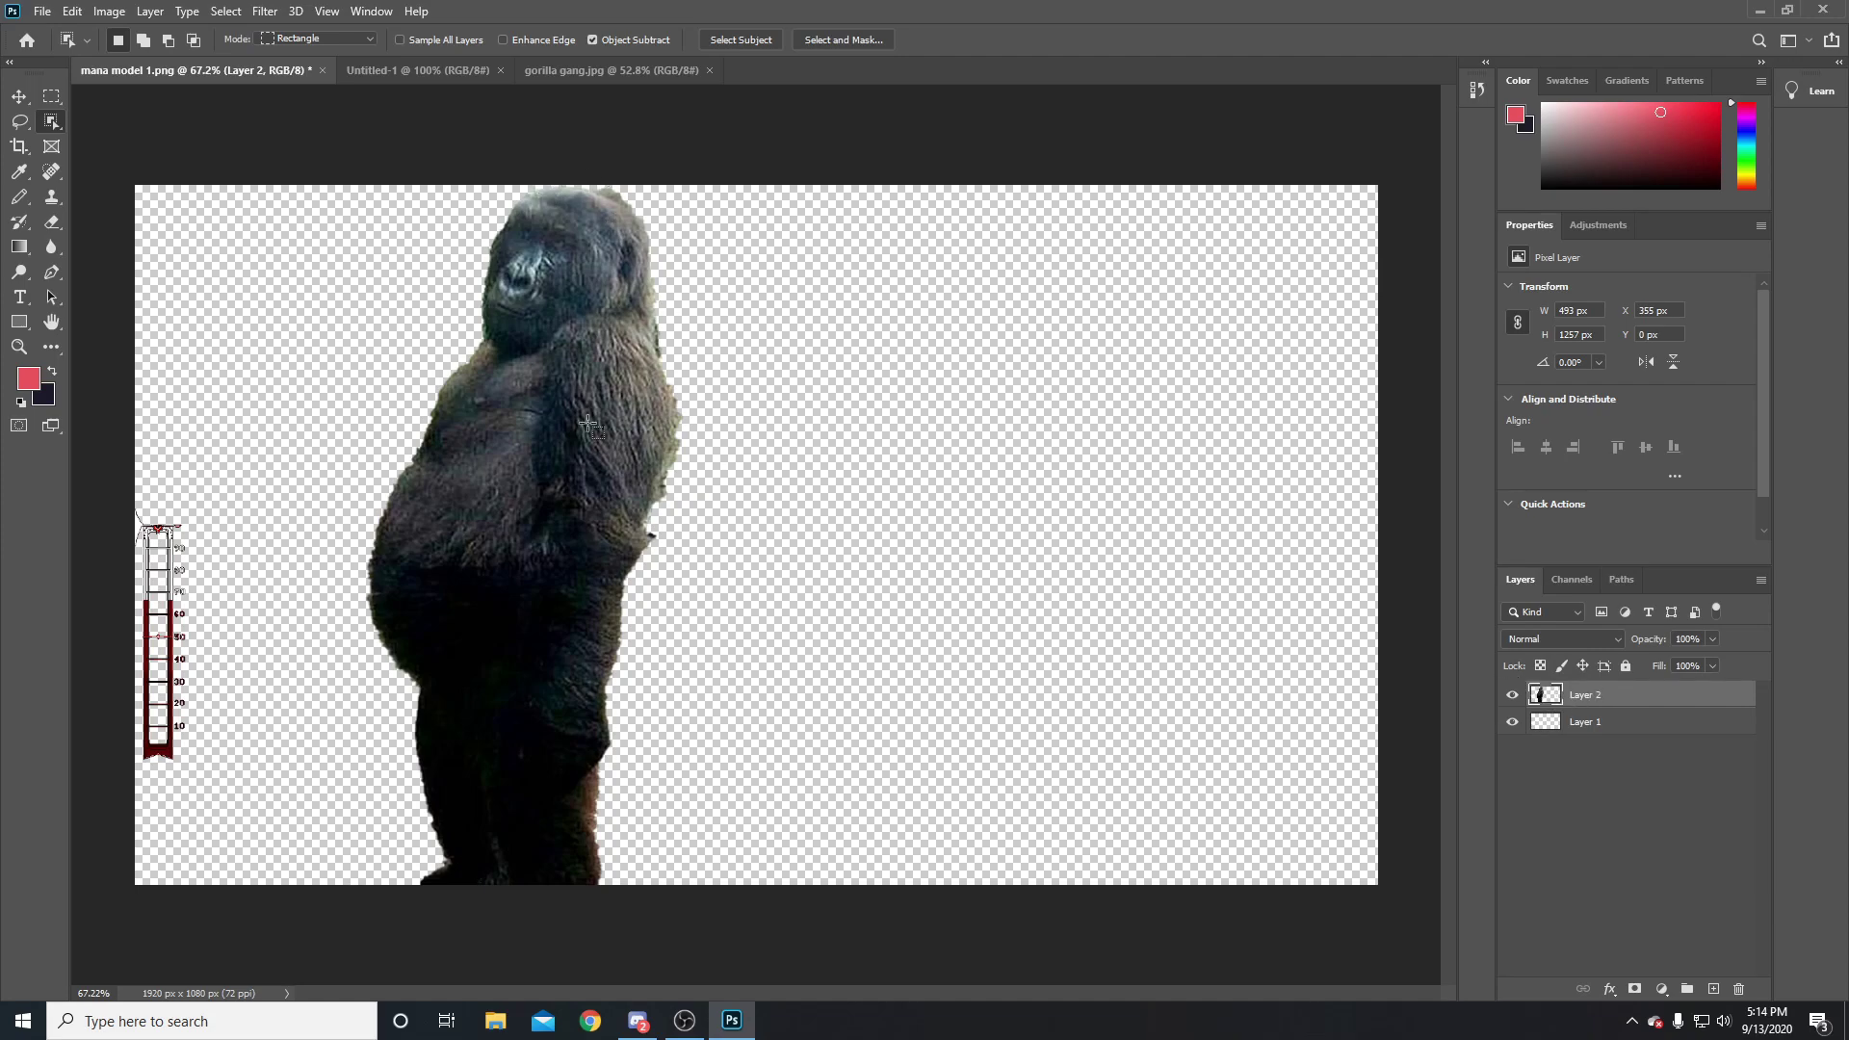
Scale the gorilla on Layer 2 to about 30% with Free Transform and position it beside the mana bar
click(1589, 732)
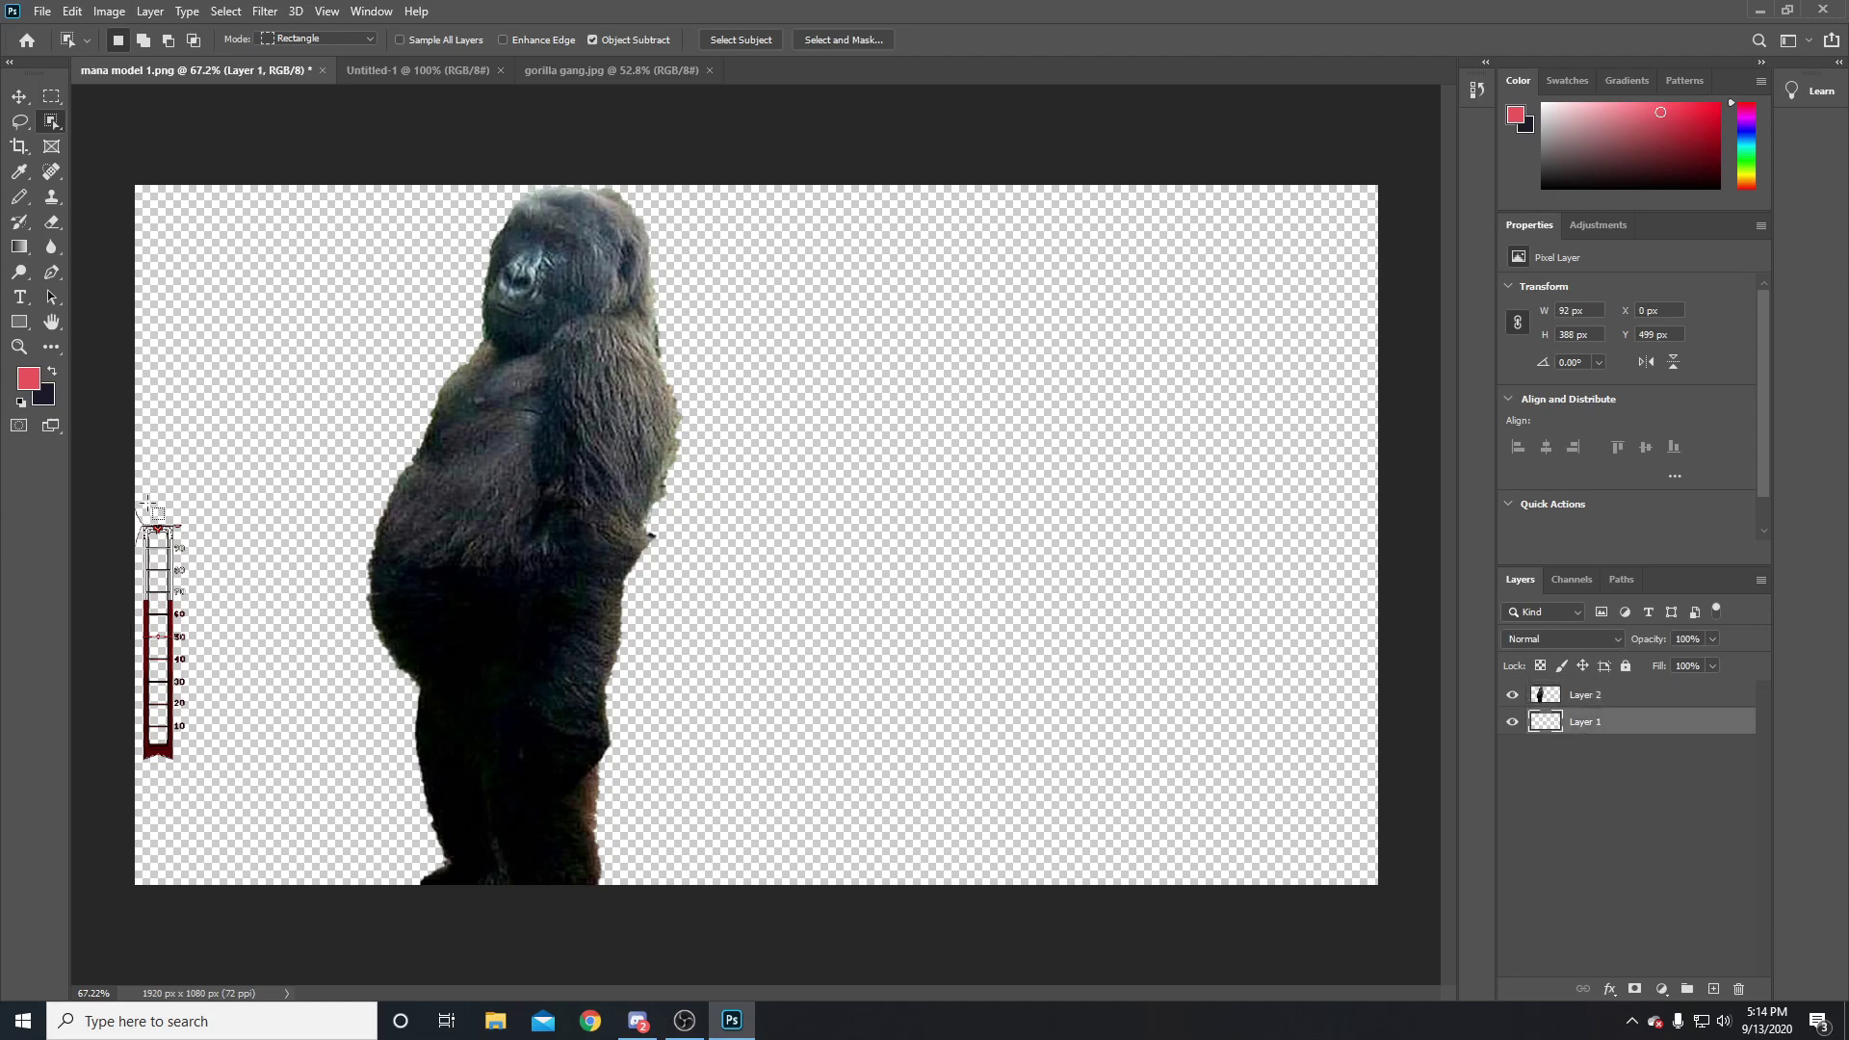
click(1627, 698)
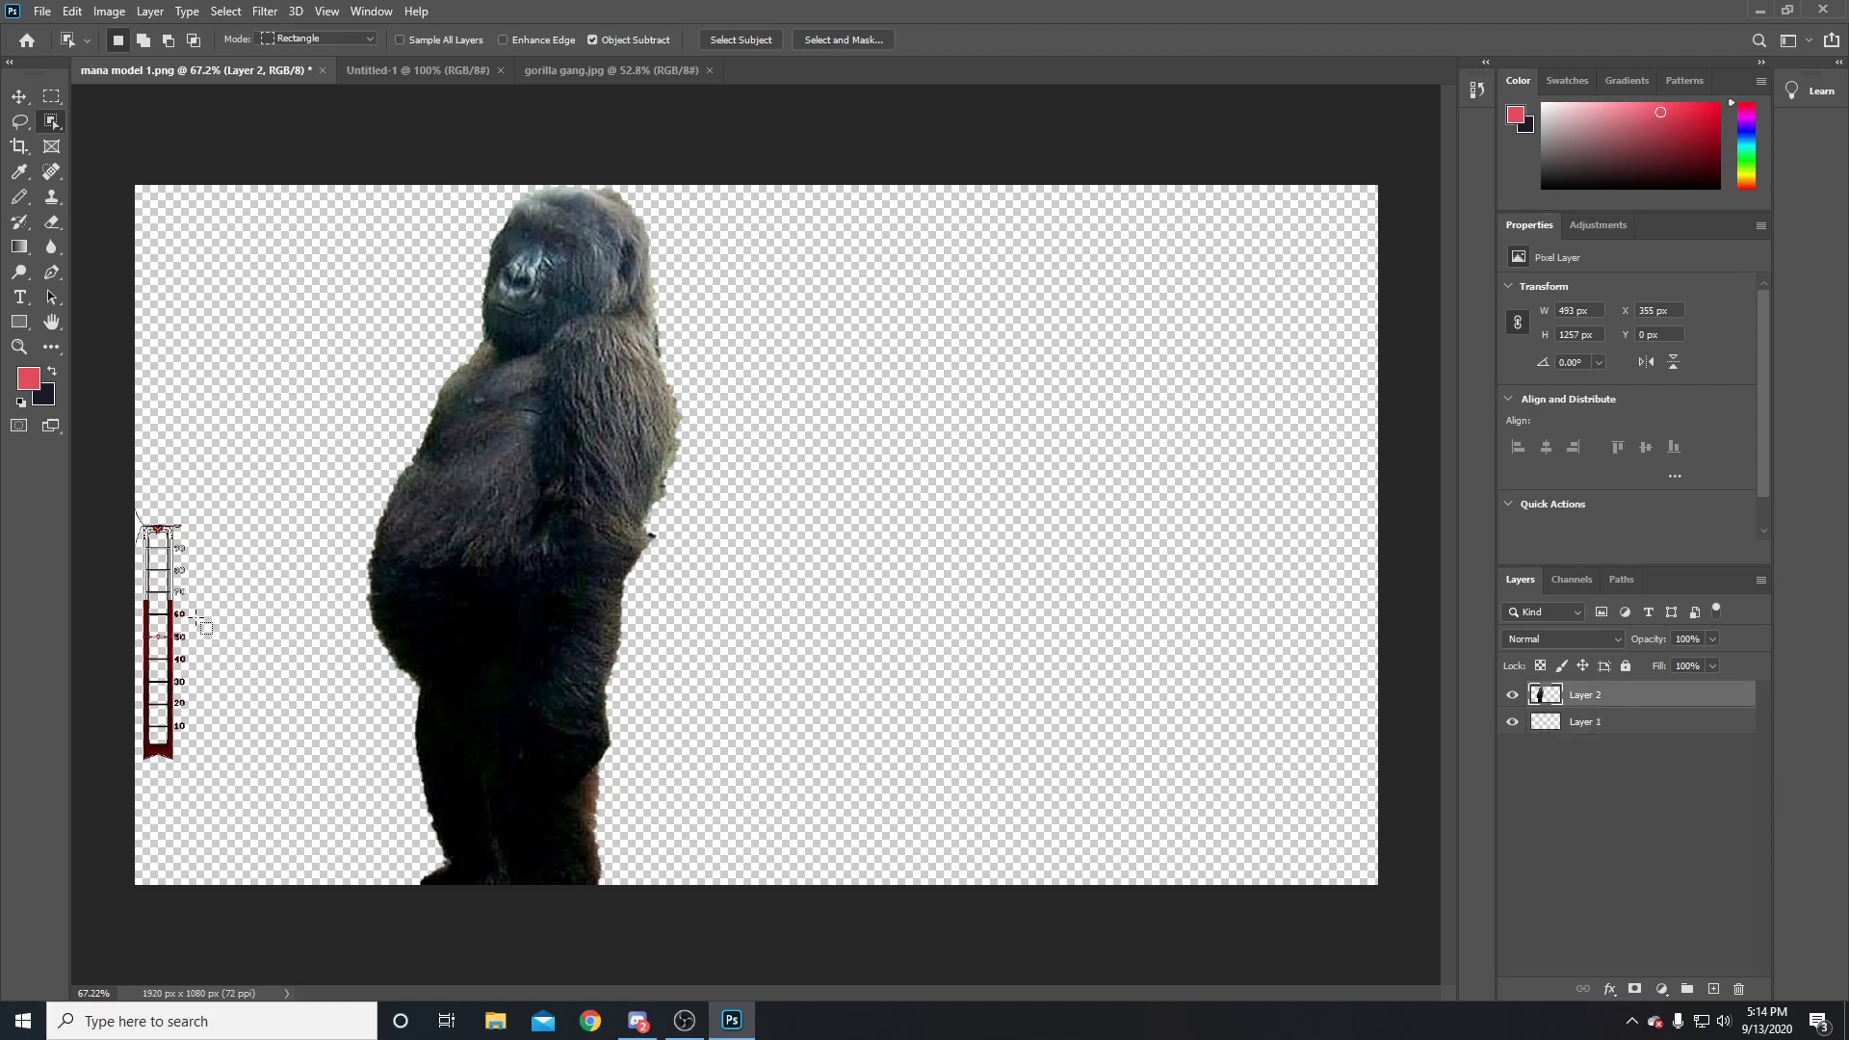
click(1673, 734)
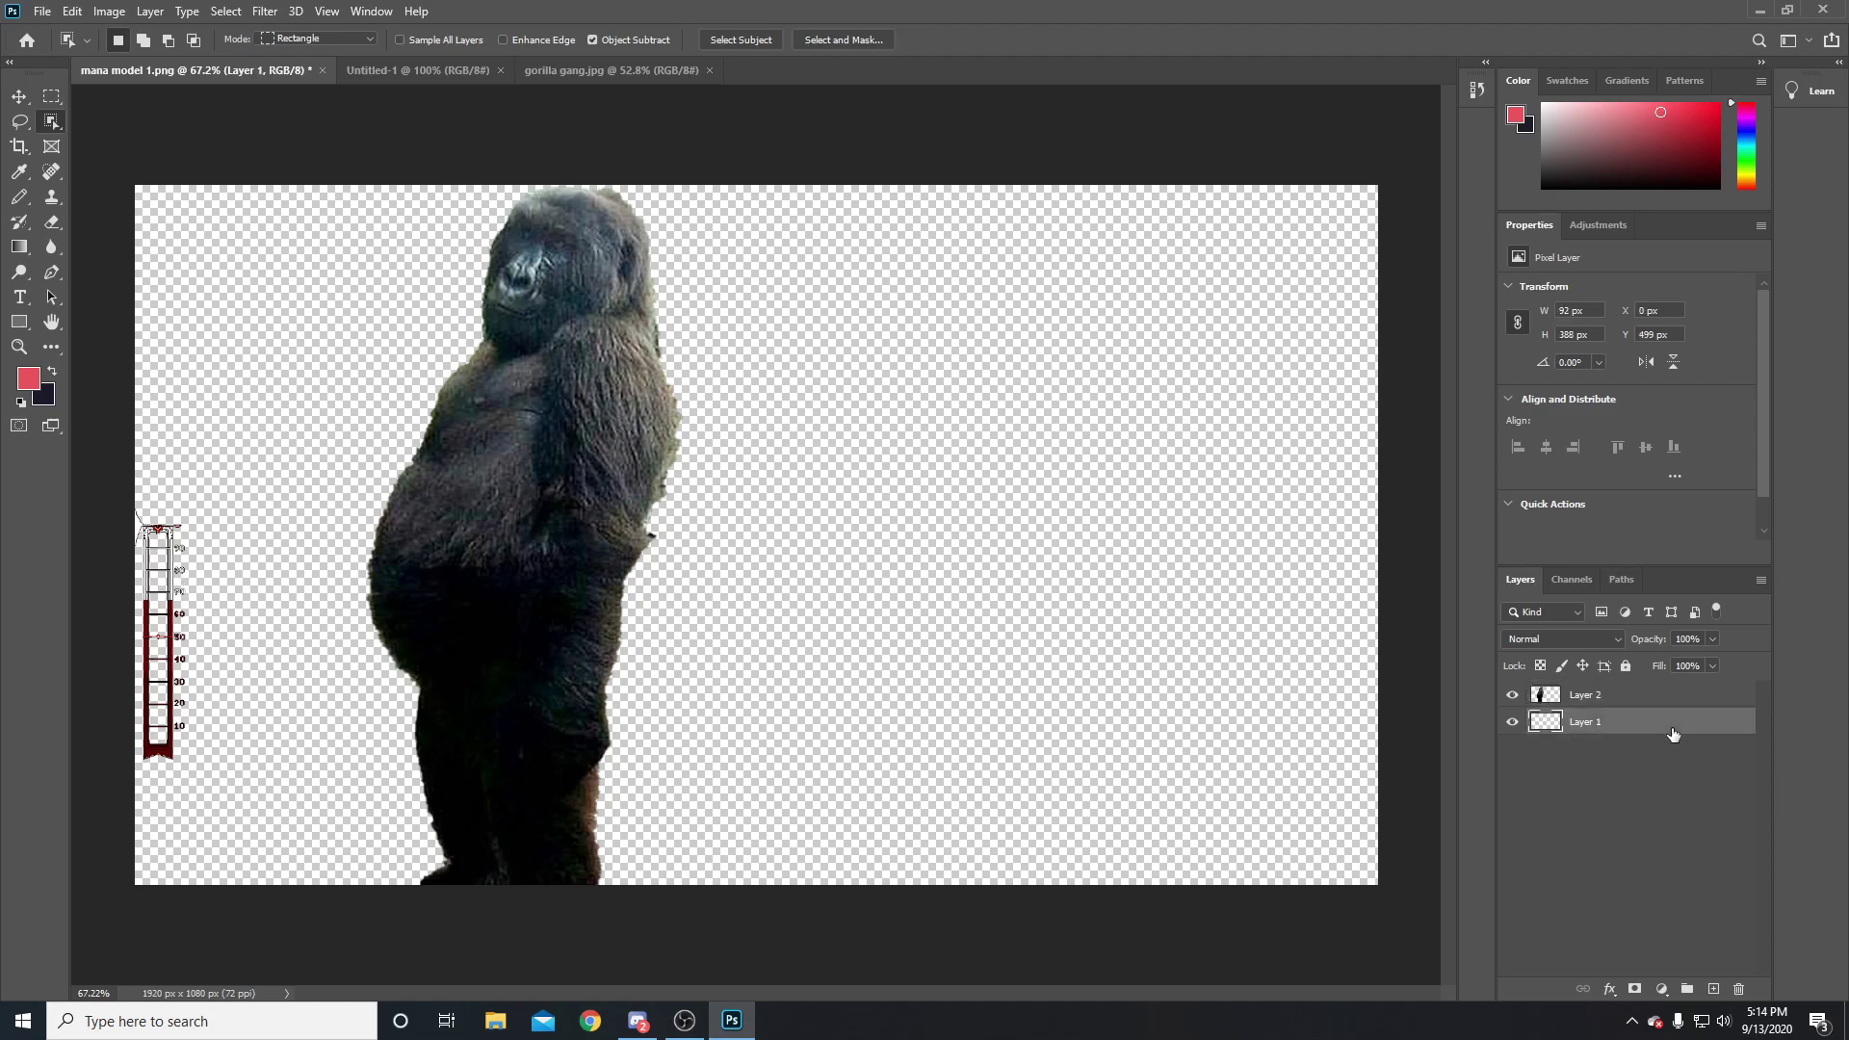
click(1603, 700)
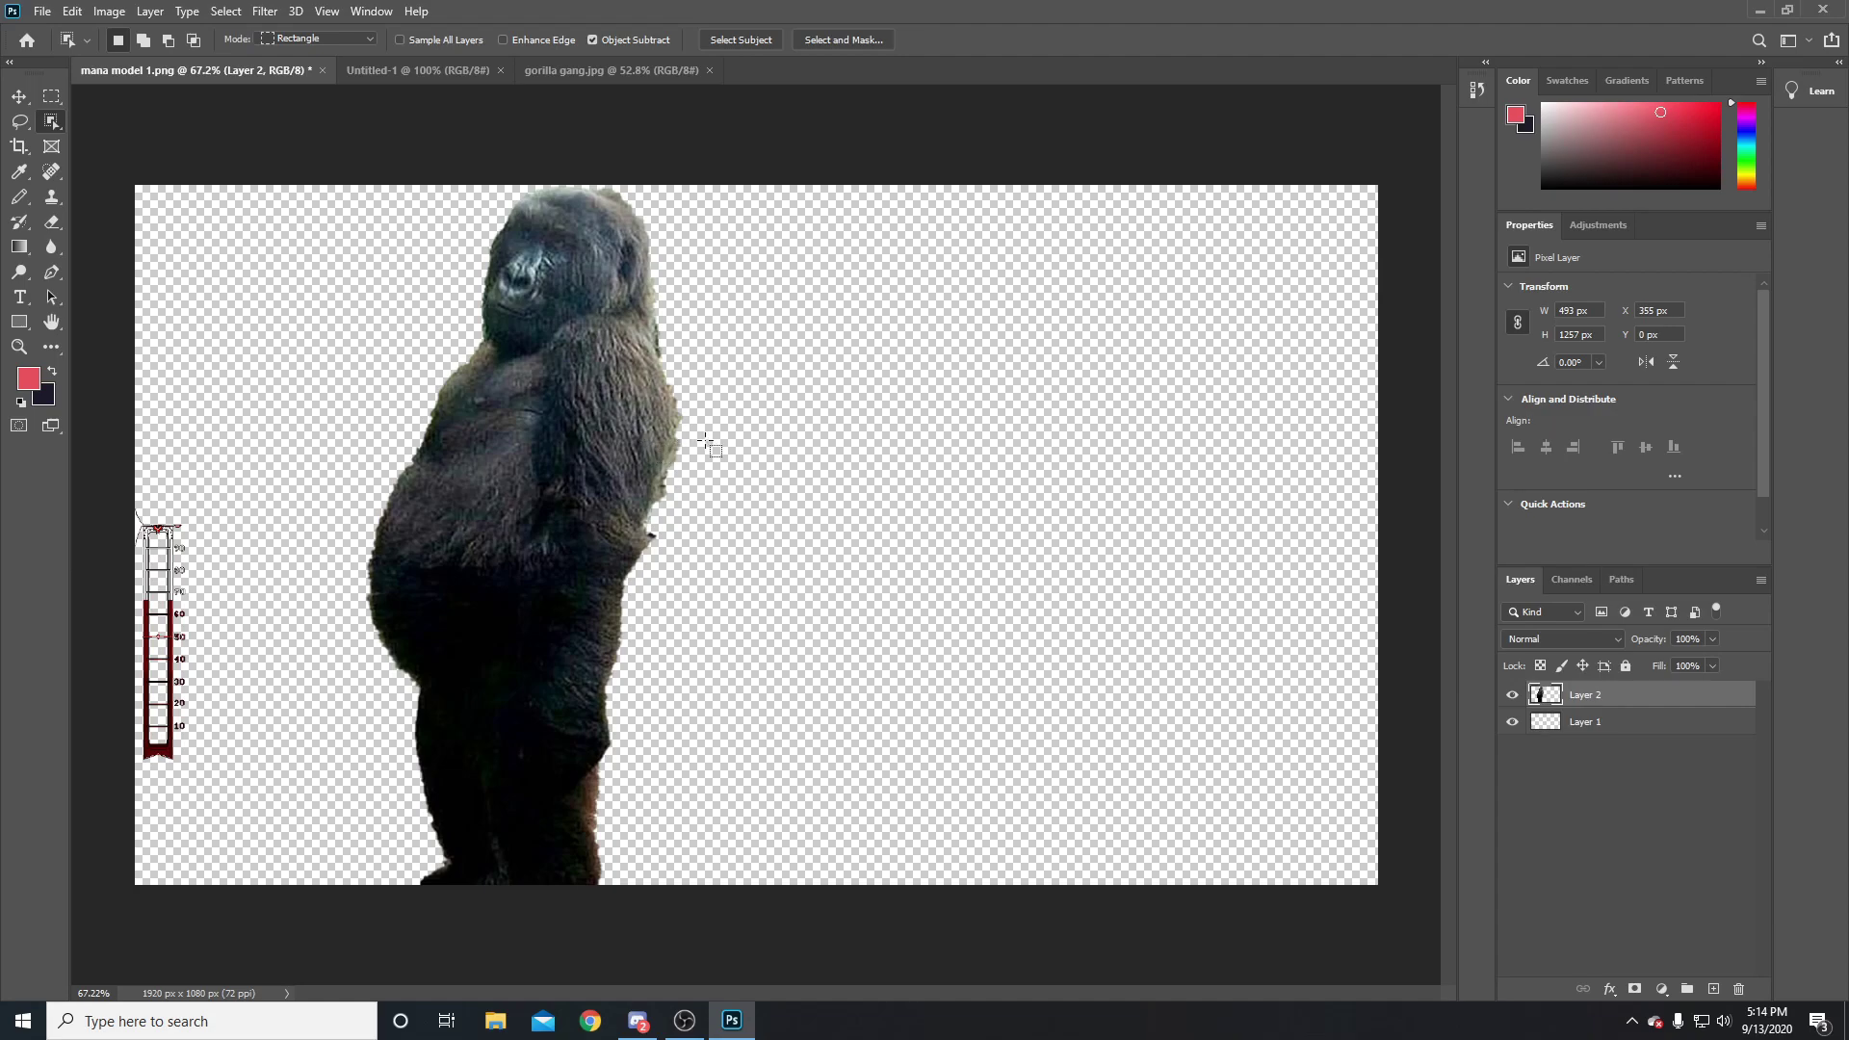
key(ctrl+t)
drag(611, 395, 505, 428)
drag(595, 228, 469, 539)
drag(401, 637, 316, 411)
drag(382, 303, 292, 540)
drag(214, 619, 217, 577)
drag(305, 493, 279, 525)
drag(239, 589, 247, 573)
Flip the gorilla horizontally, nudge it level with the mana bar's base, and apply the transform
right_click(279, 604)
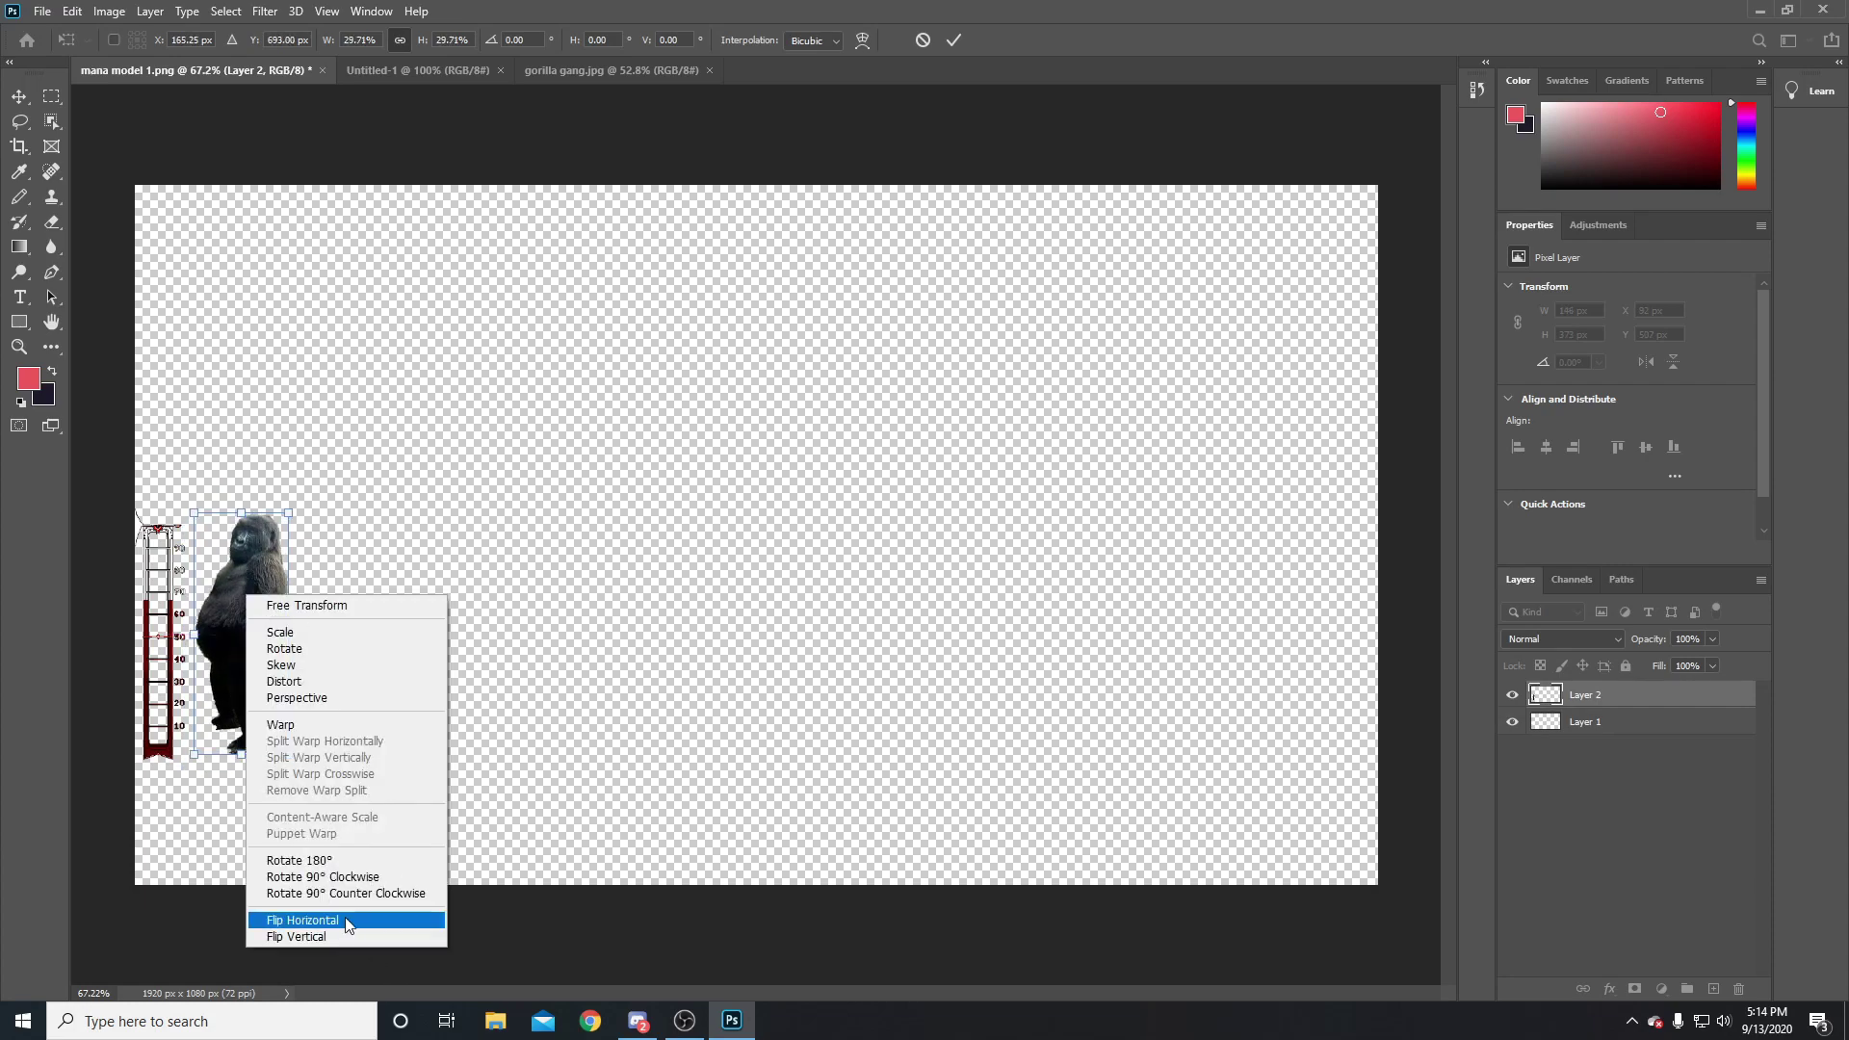
click(317, 919)
drag(225, 614, 226, 618)
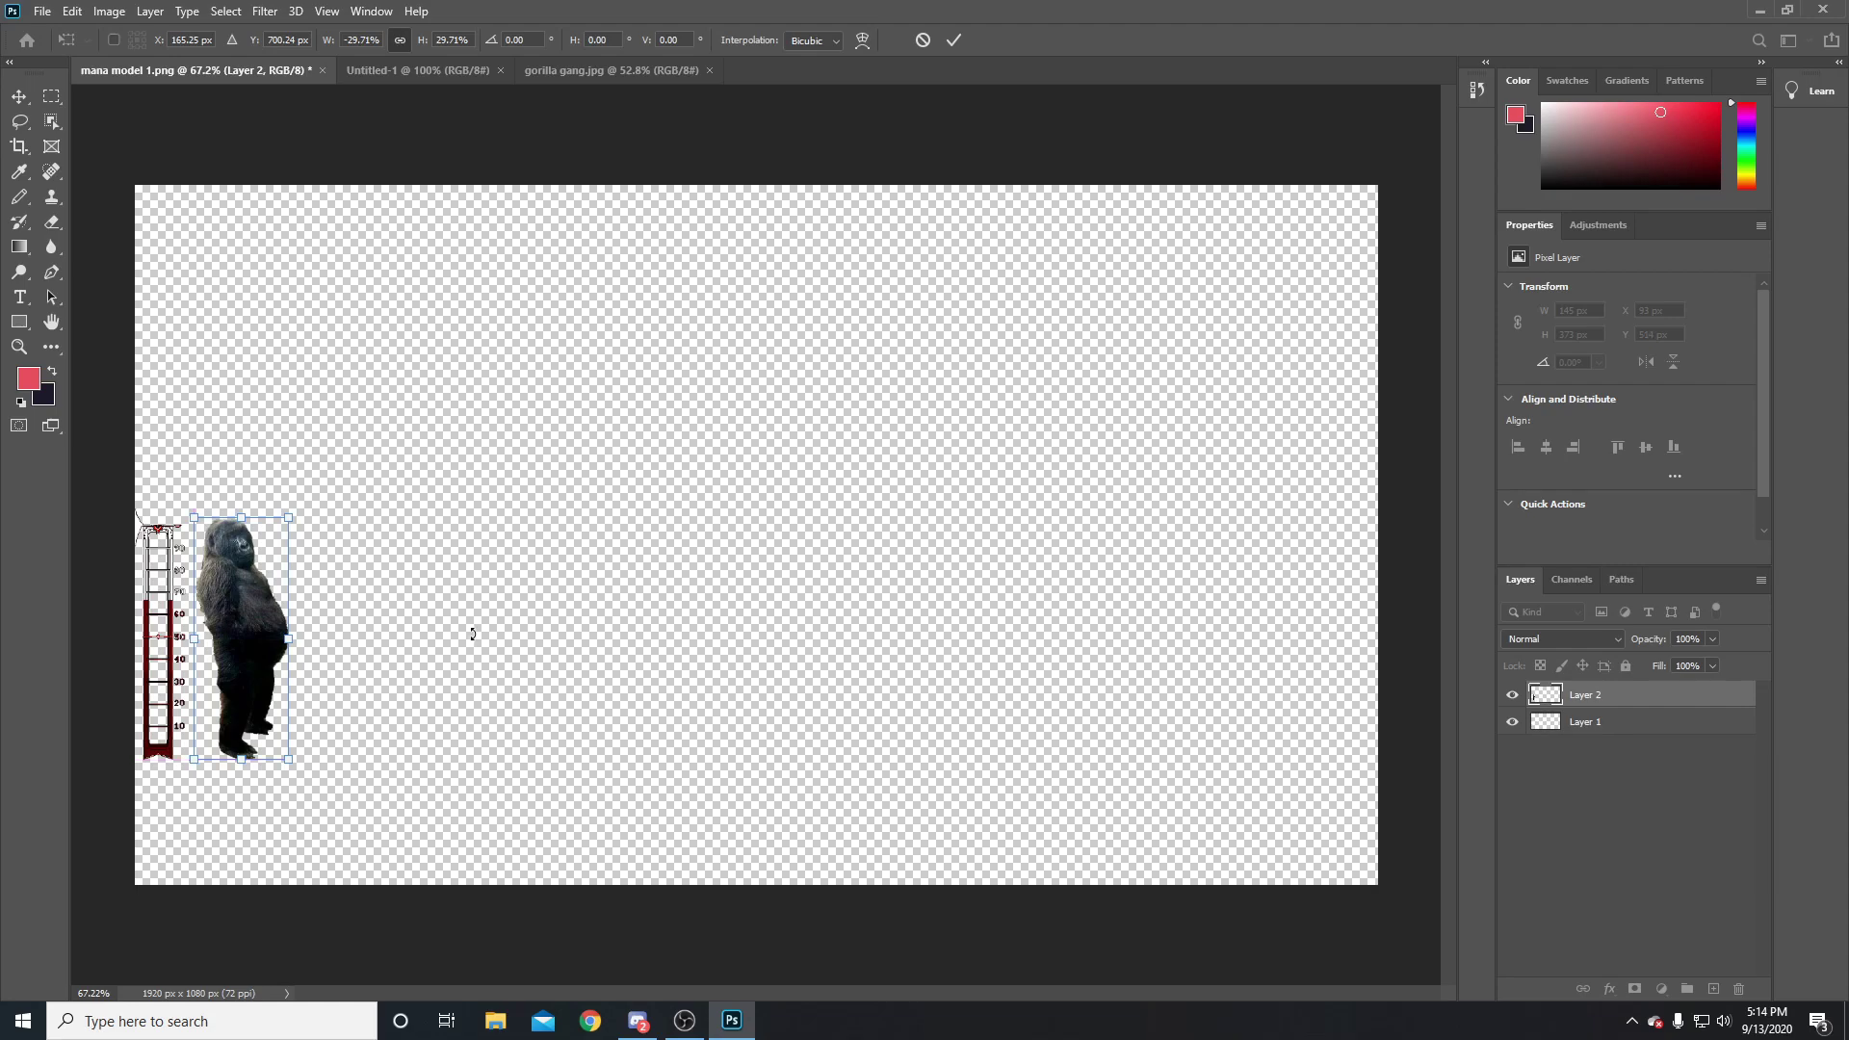
scroll(495, 631, up, 5)
drag(840, 992, 668, 997)
scroll(866, 628, down, 2)
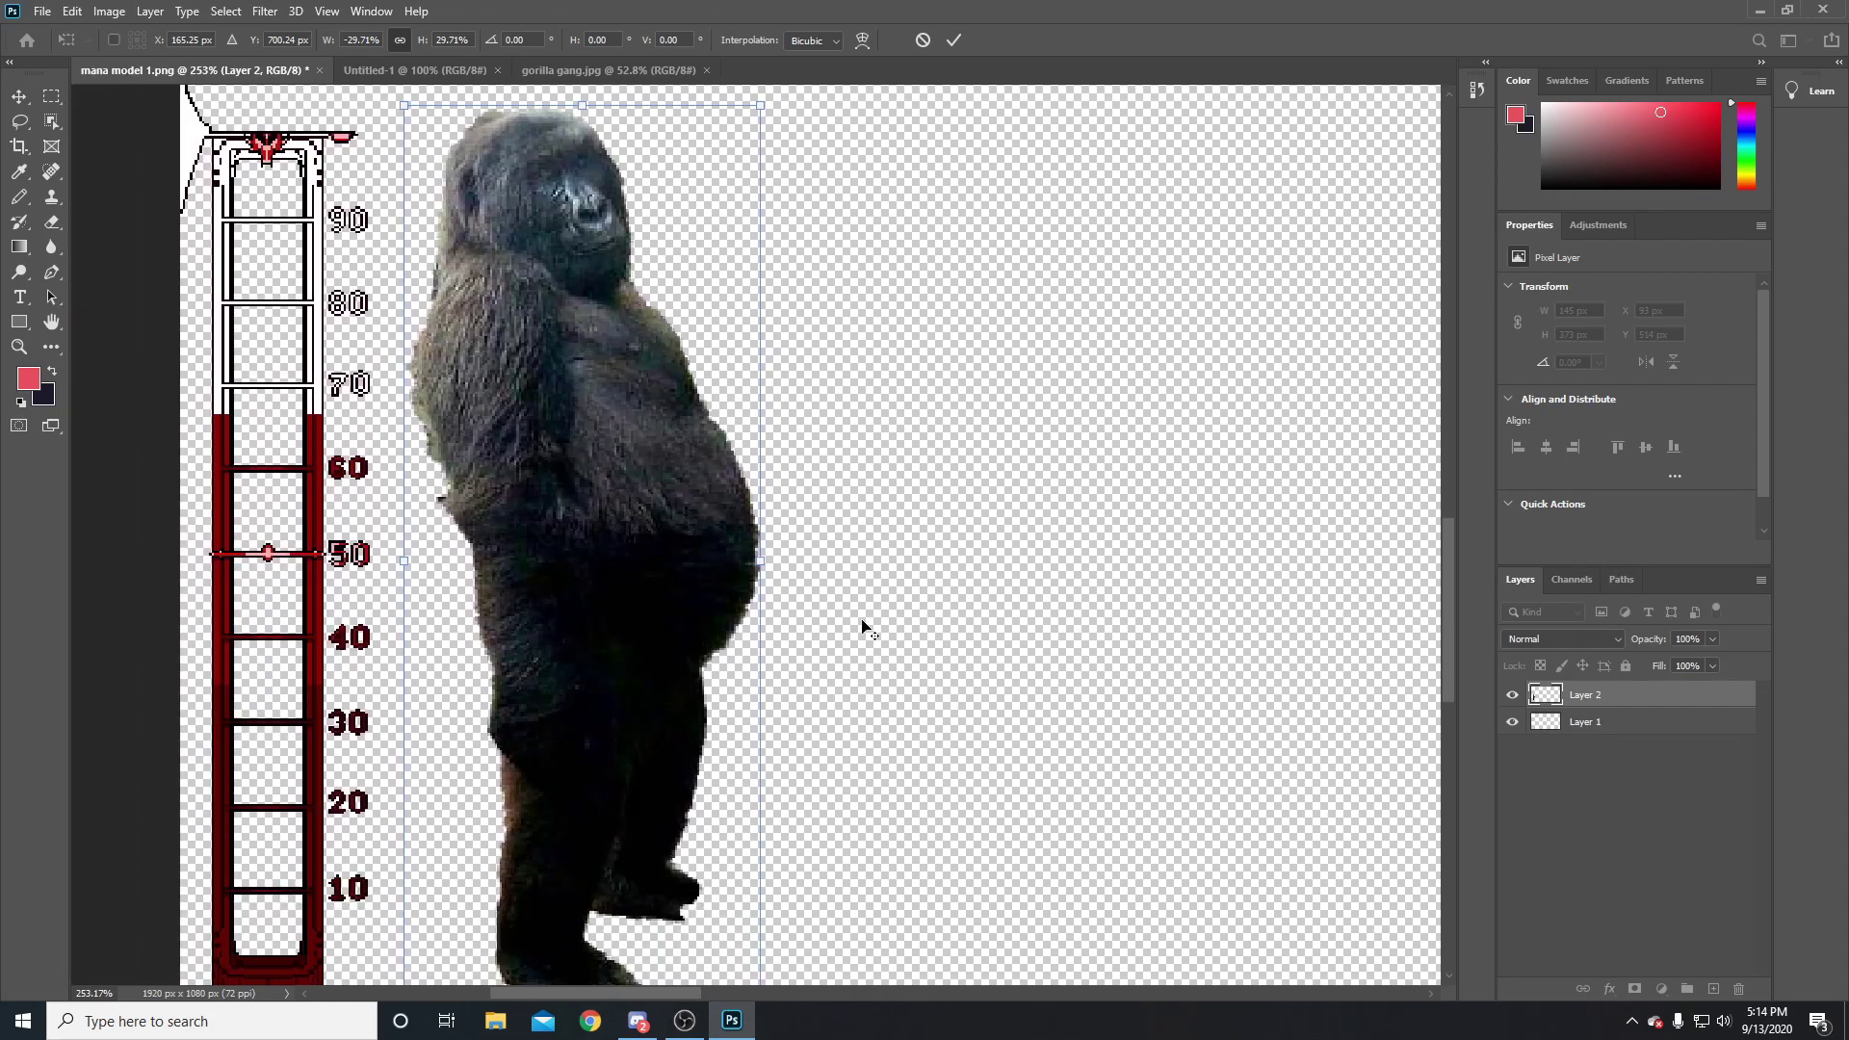
scroll(863, 627, down, 1)
key(Return)
Try 10% and 95% opacity on the gorilla layer, and settle on 97%
key(w)
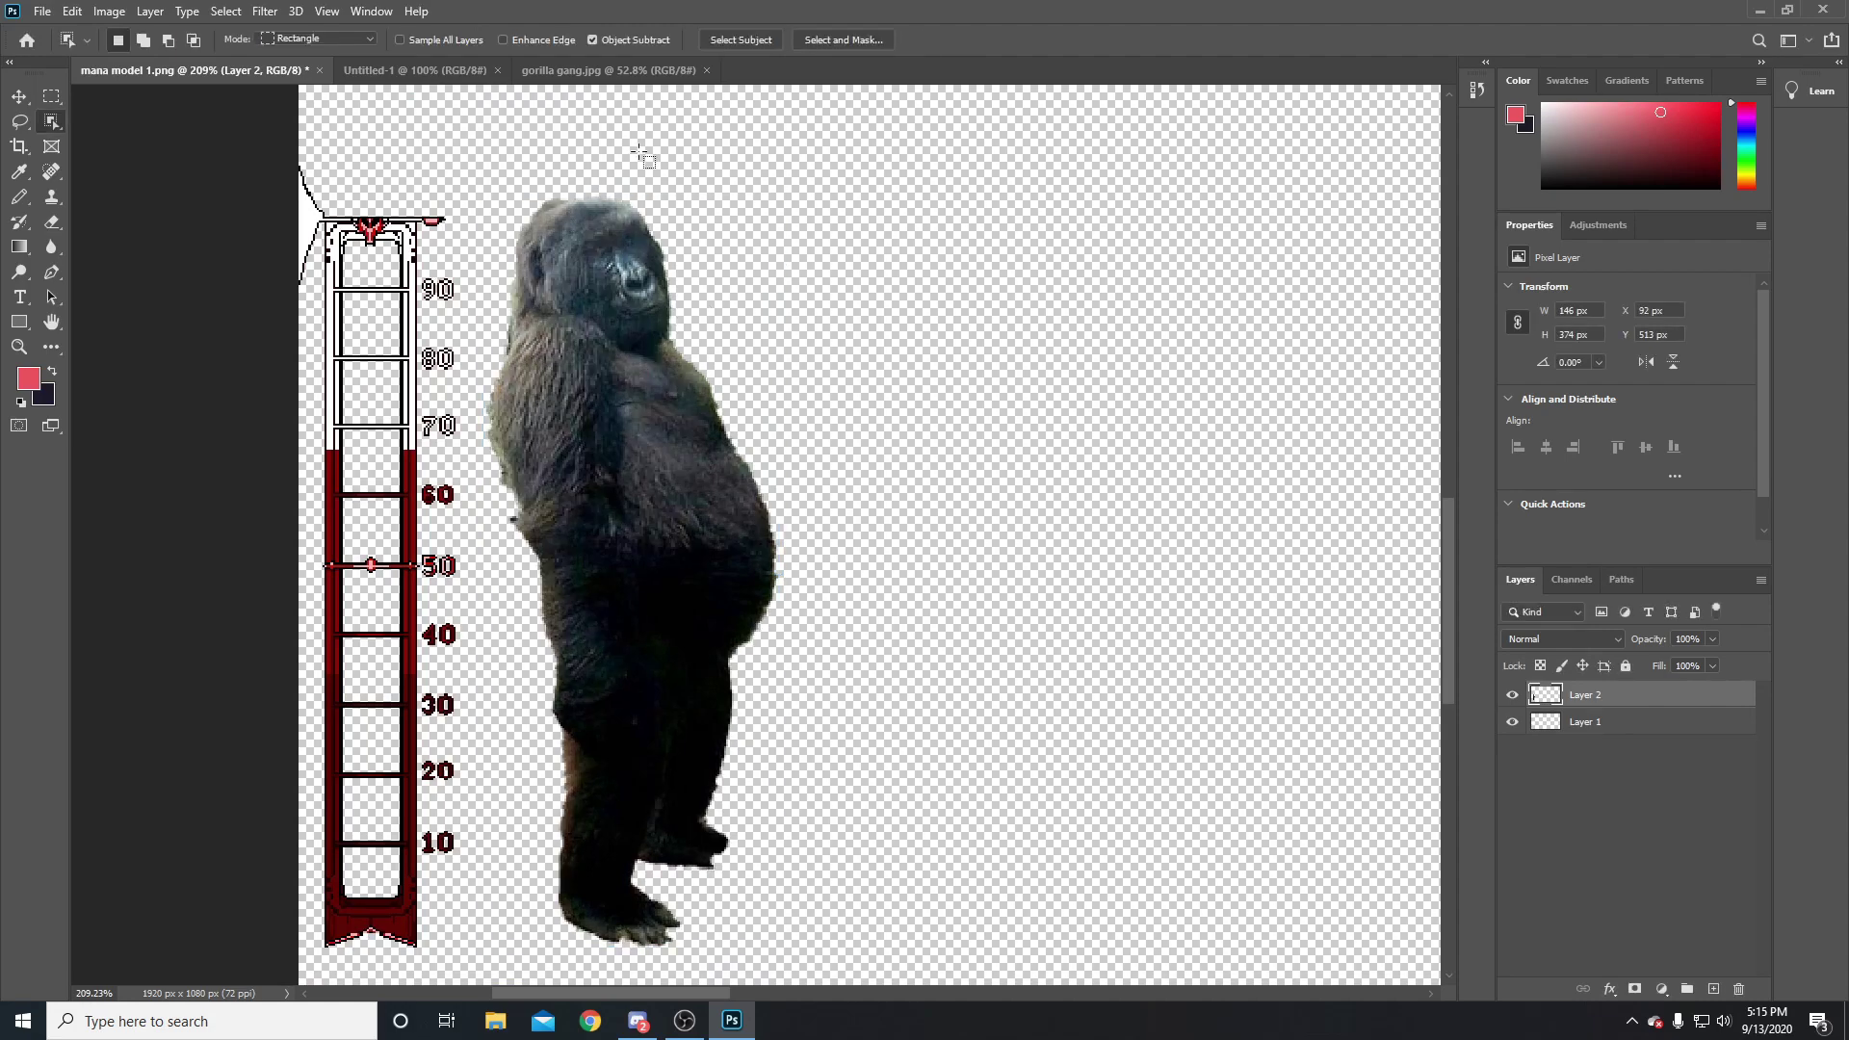
scroll(962, 496, down, 1)
scroll(960, 493, up, 1)
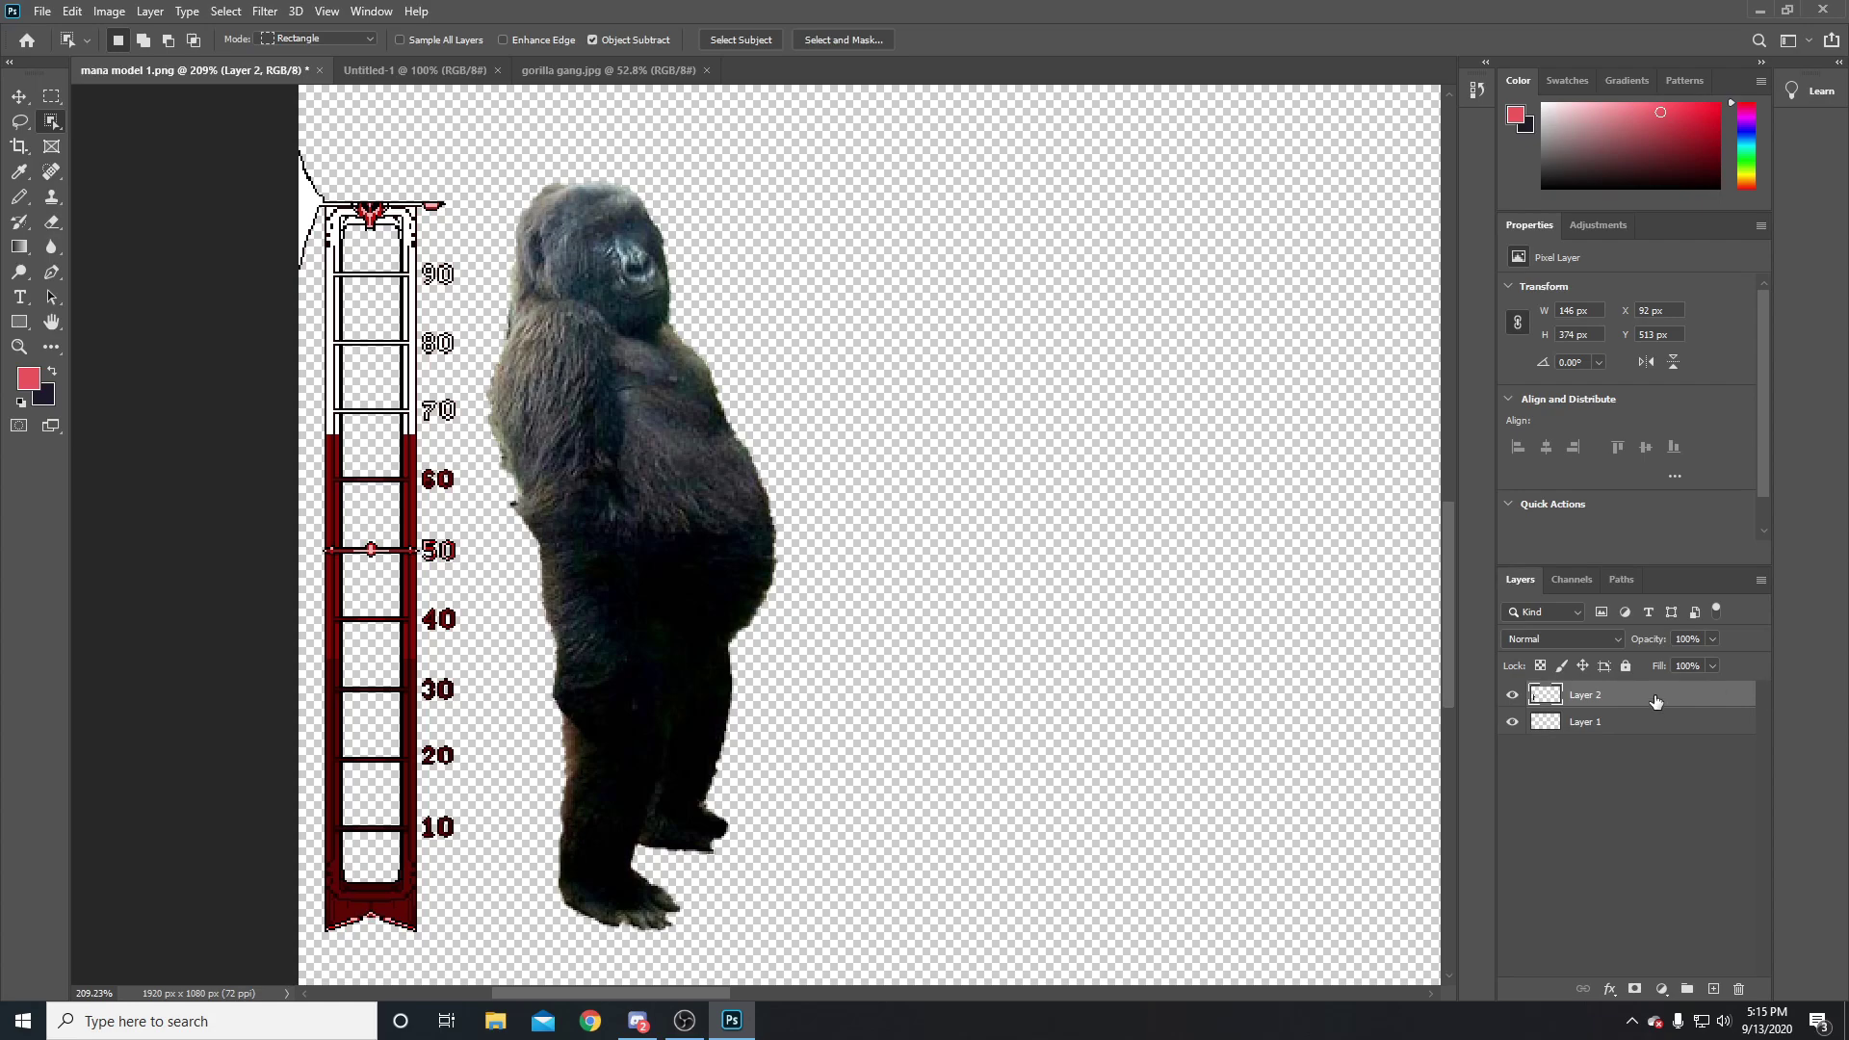
drag(1633, 643, 1646, 645)
text(1)
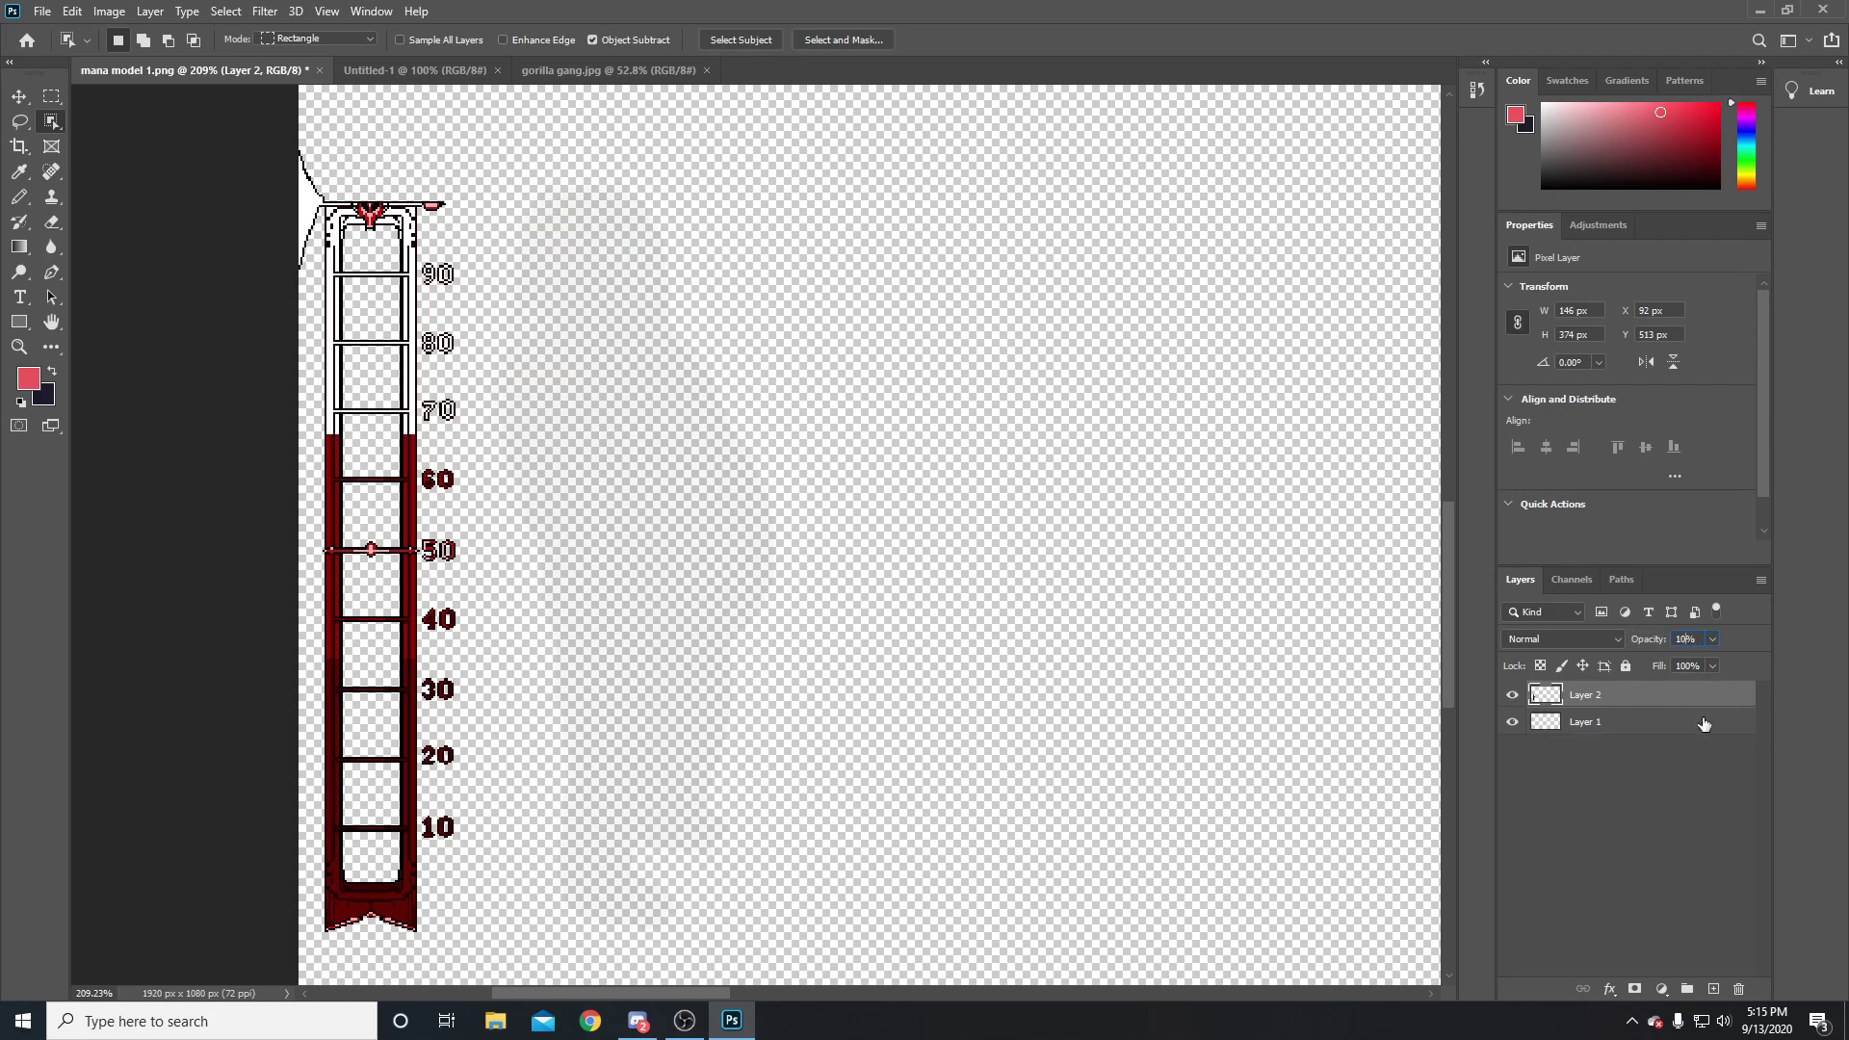
text(95)
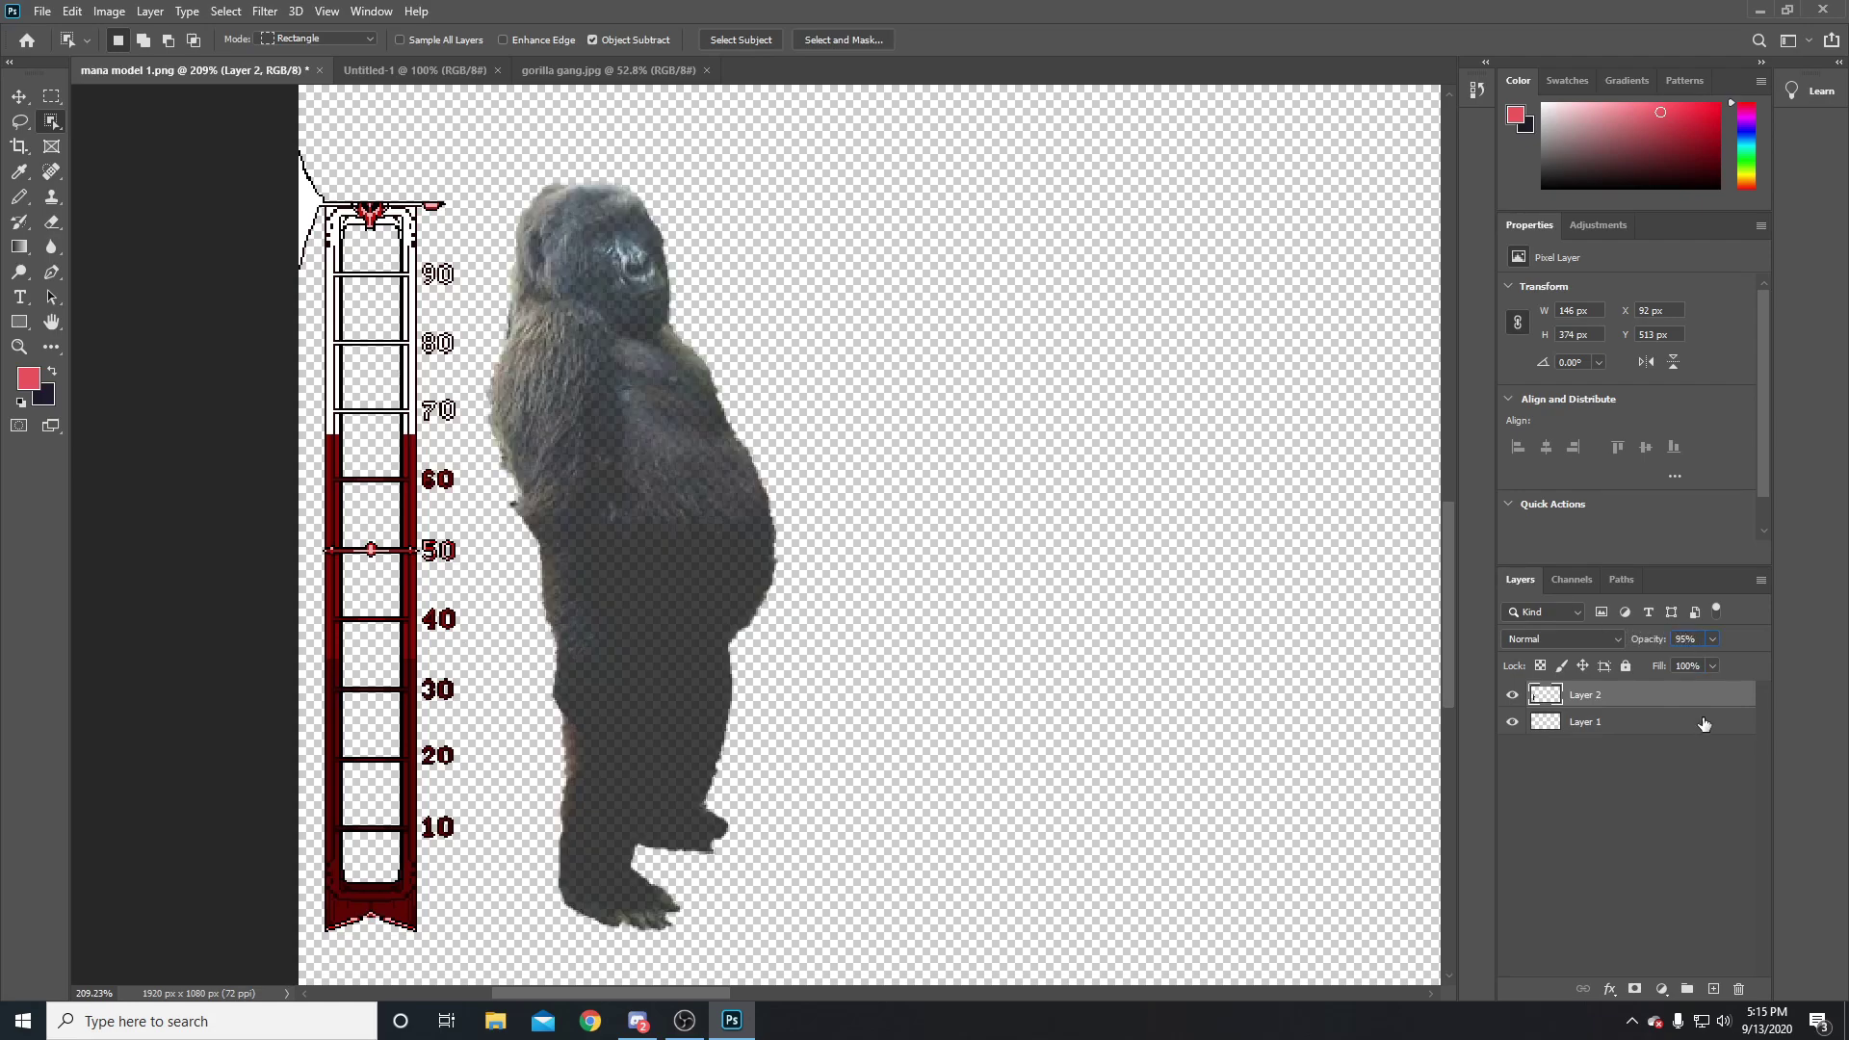
text(97)
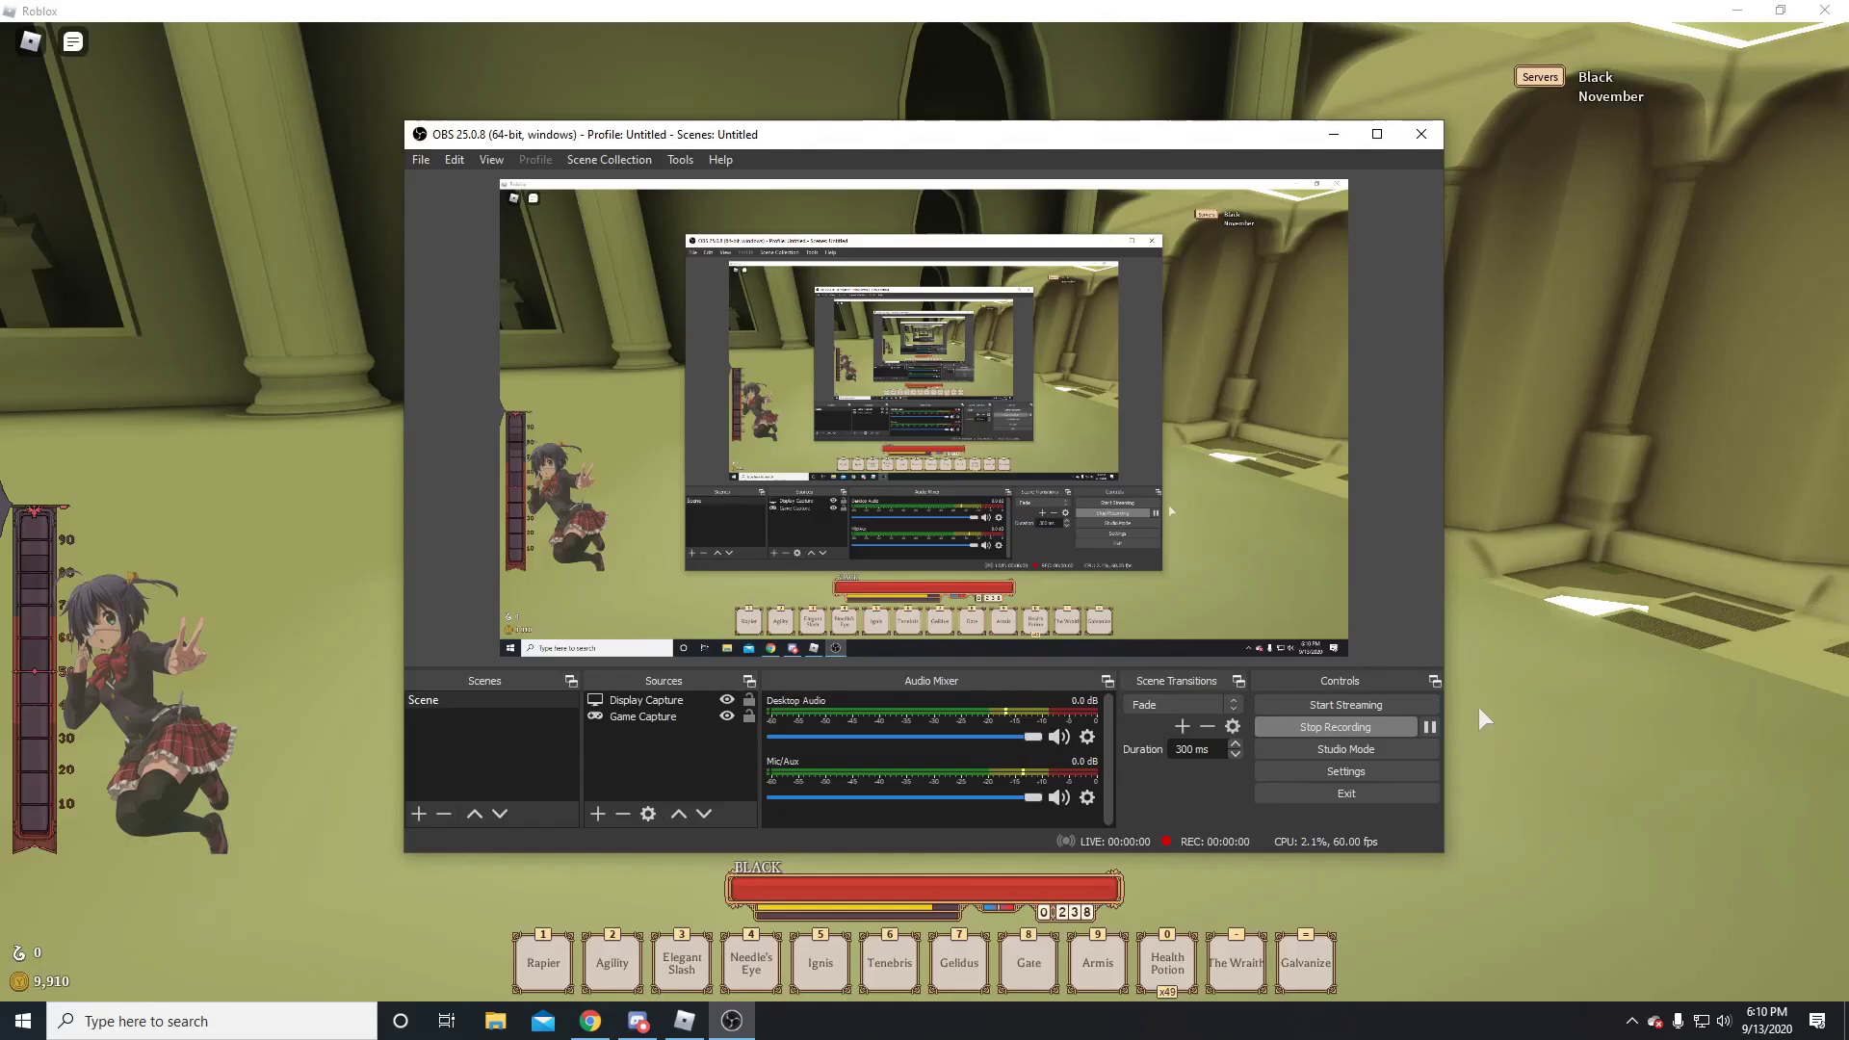
key(s)
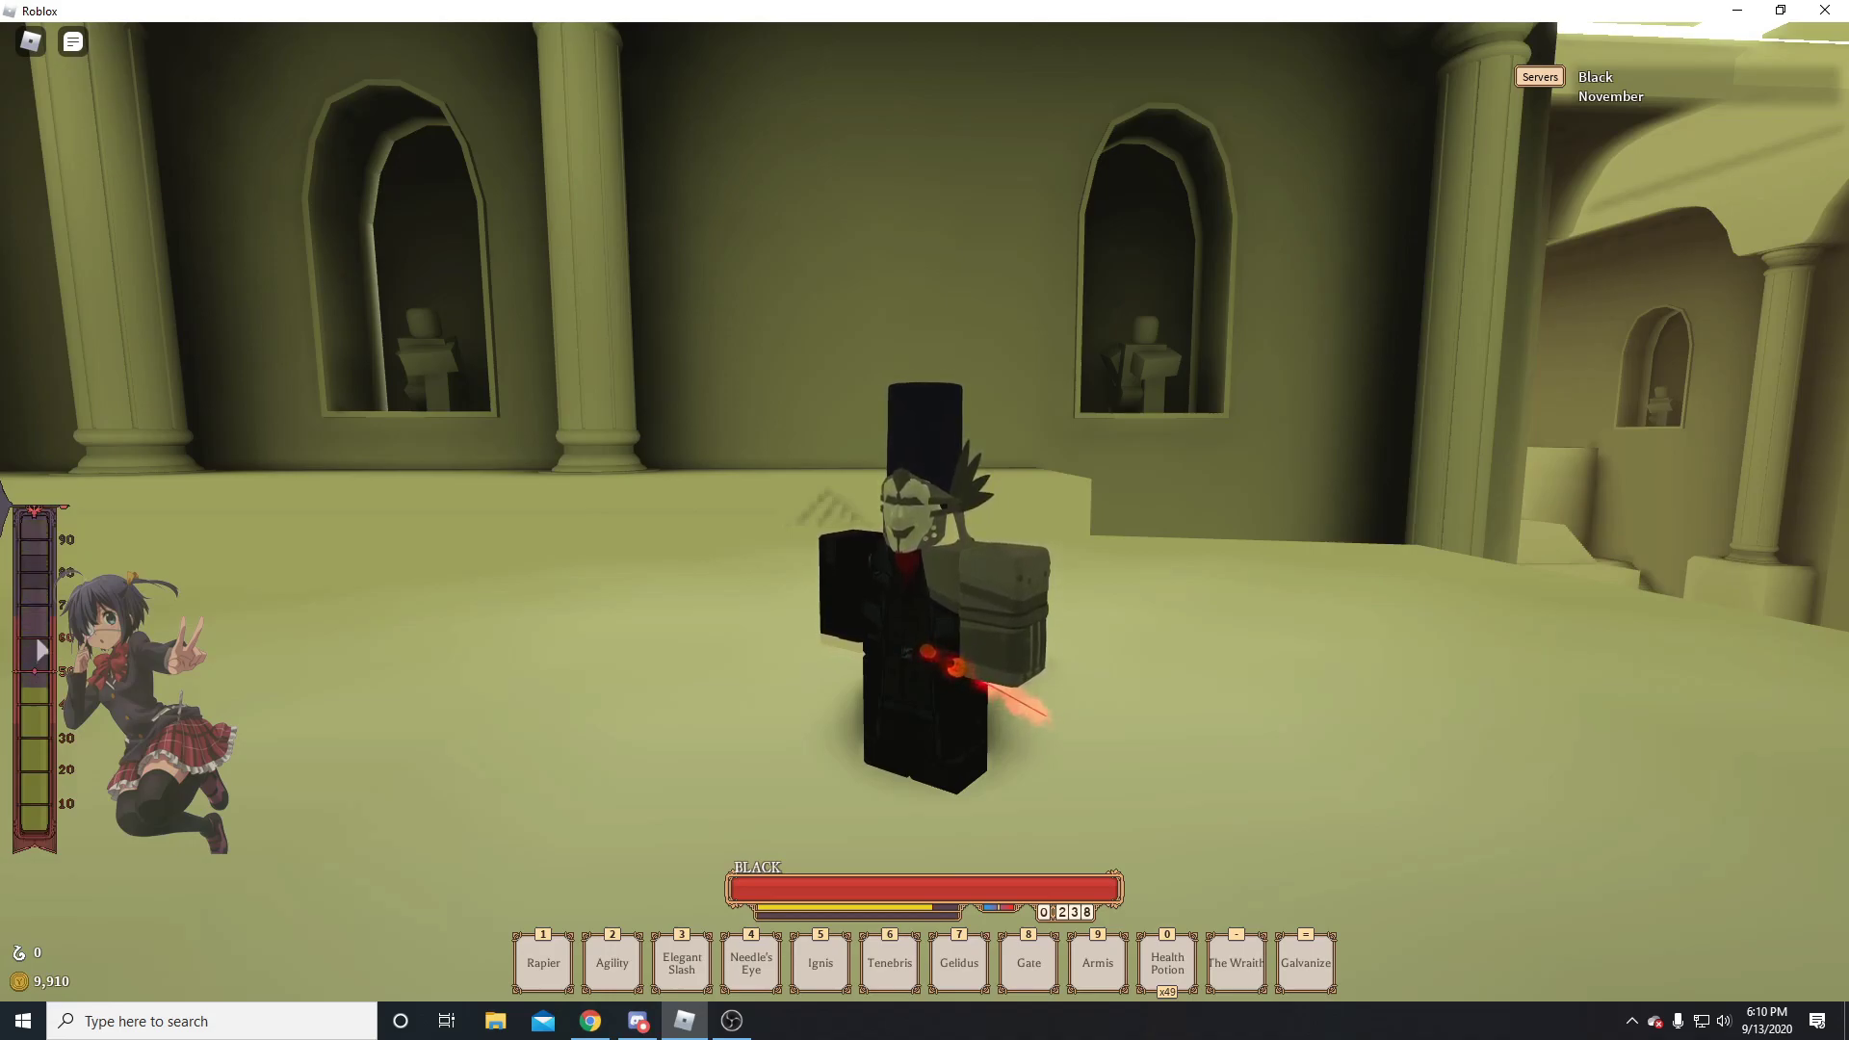
key(w)
key(s)
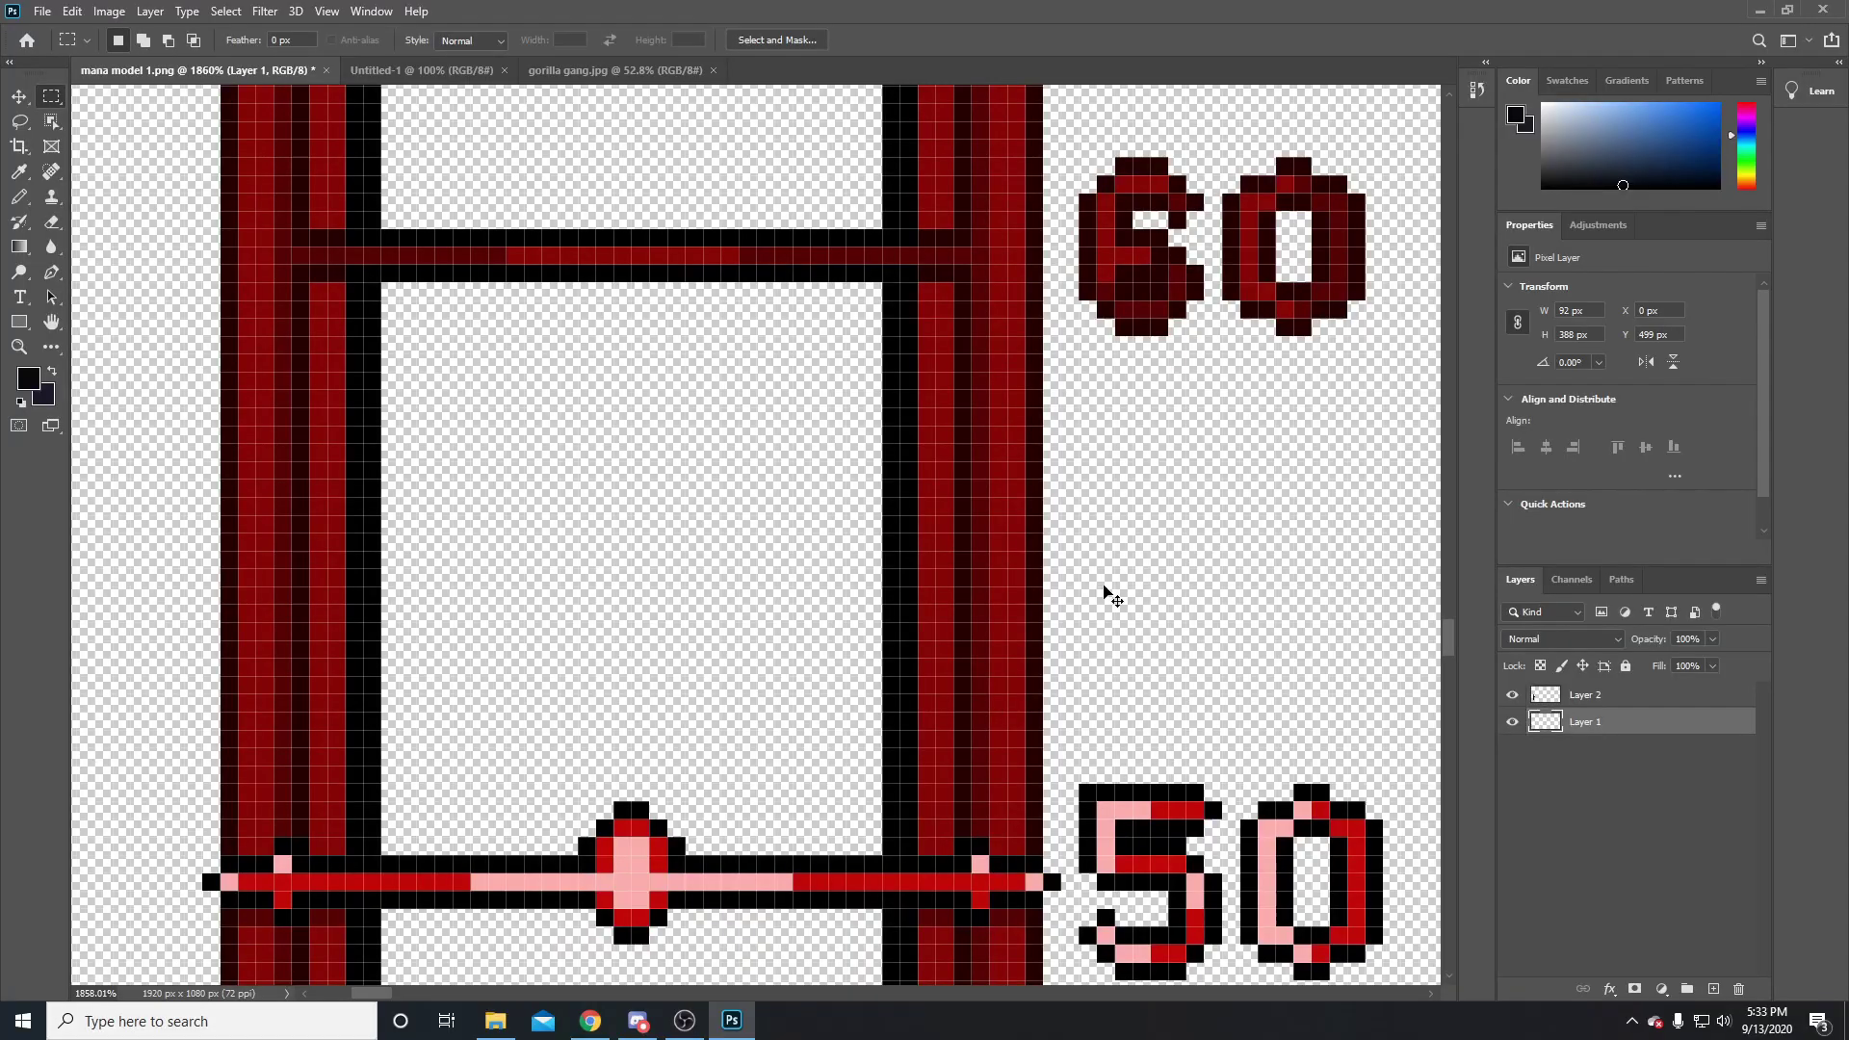
Select the empty cell between the 50 and 60 marks down to the diamond's tip, 28 by 29 px, with the Rectangular Marquee tool
scroll(1112, 597, left, 5)
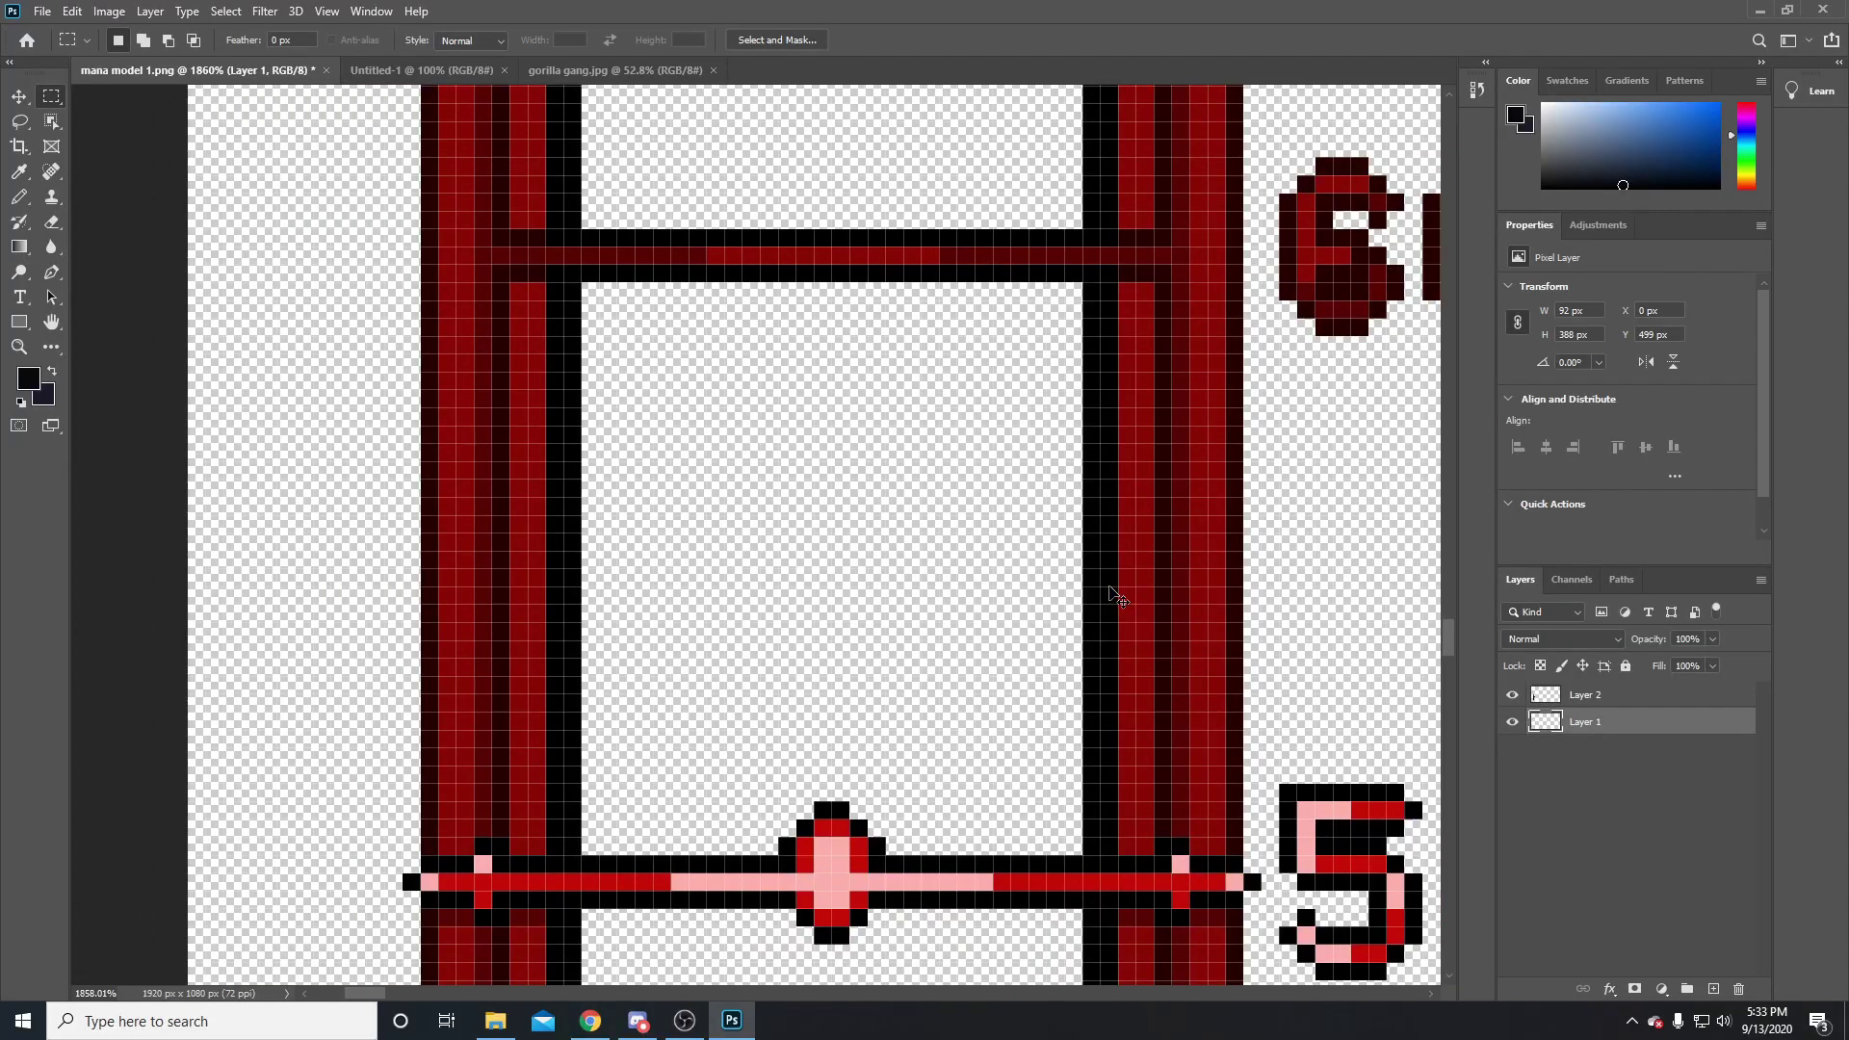
scroll(968, 494, down, 5)
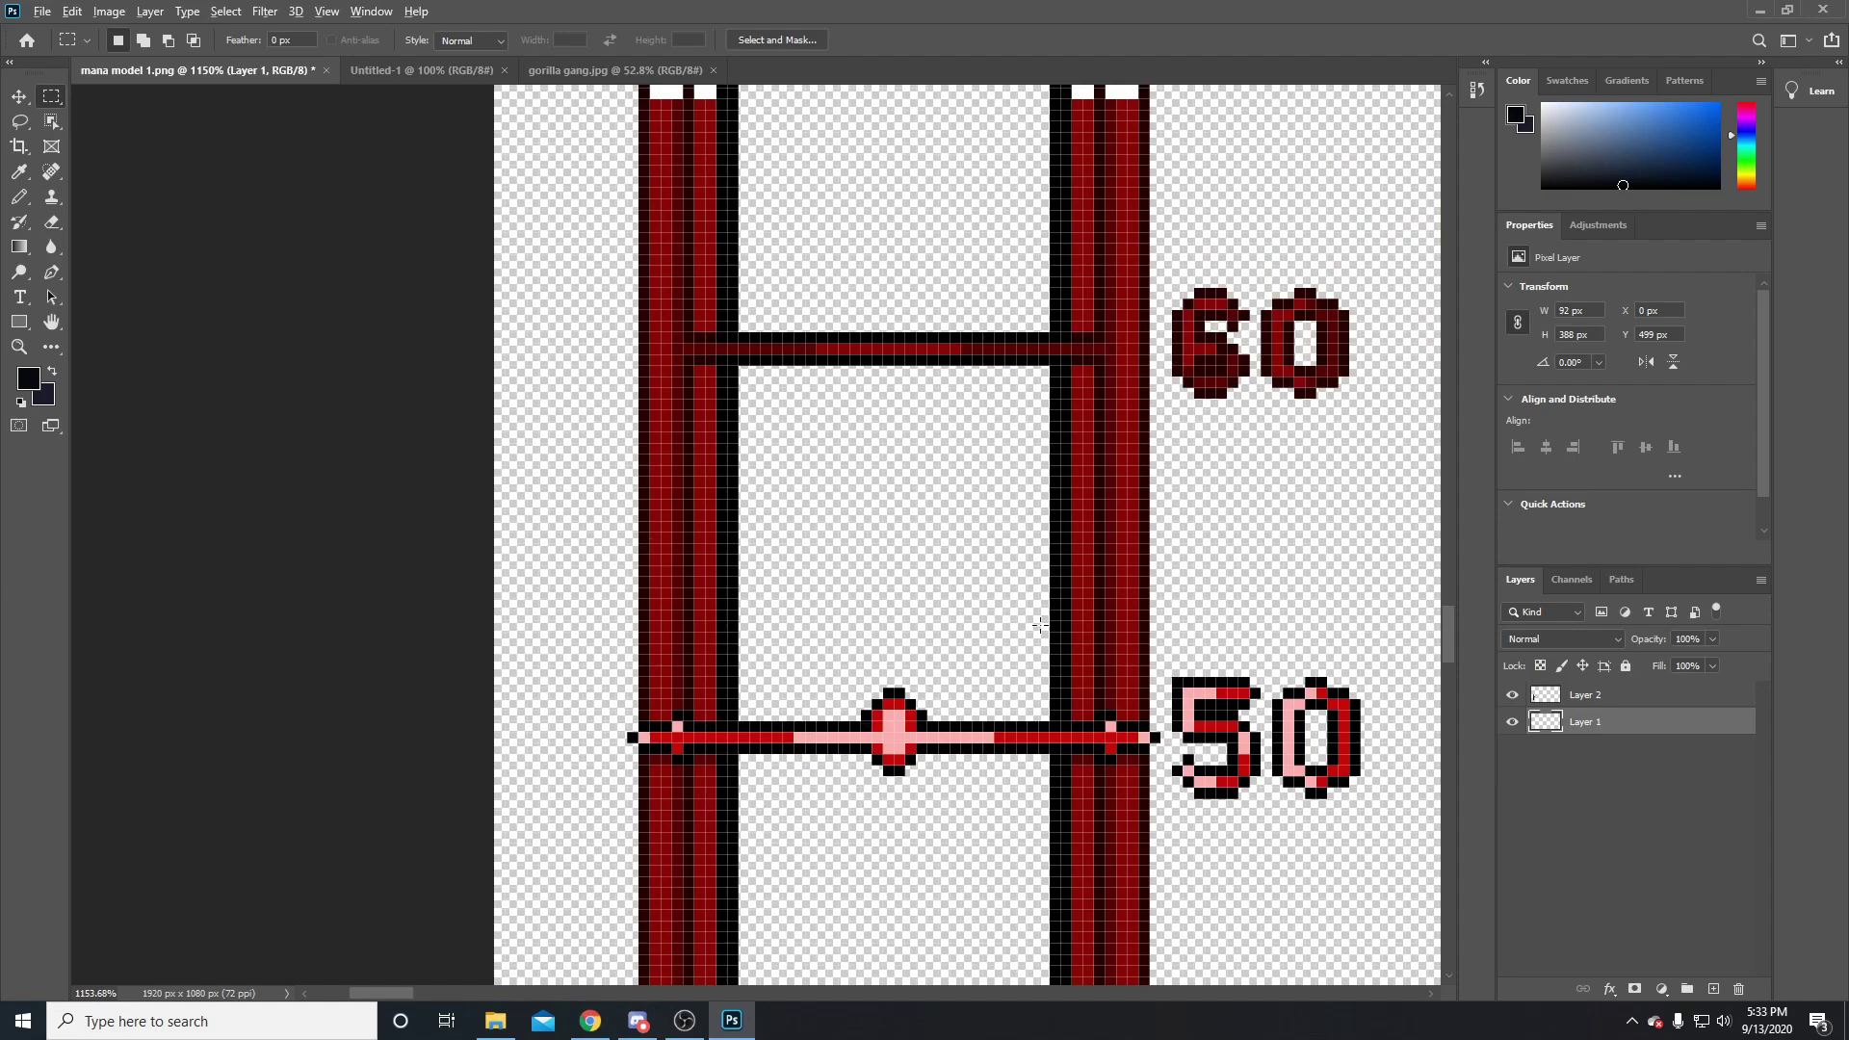
scroll(1002, 611, up, 5)
scroll(641, 398, up, 2)
drag(458, 199, 470, 211)
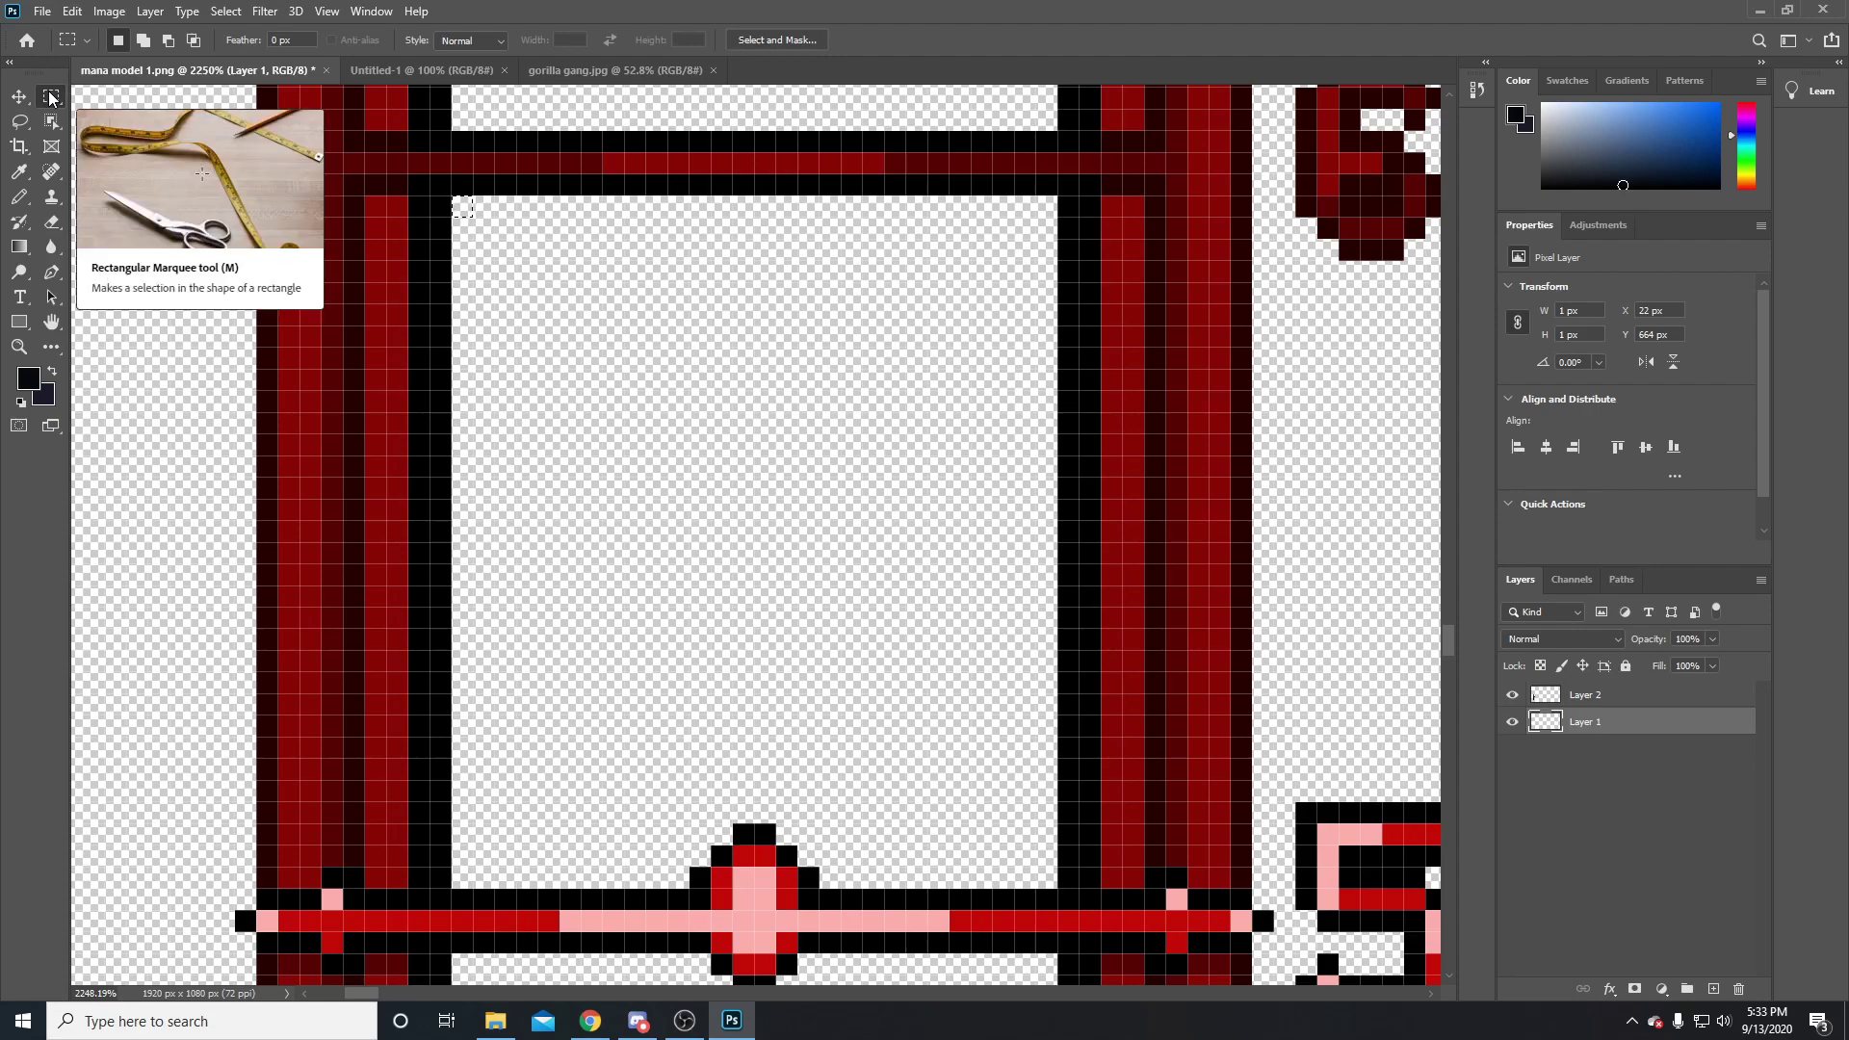
click(465, 207)
drag(454, 200, 1059, 823)
Fill the selected mana bar cell with the background color in Normal mode at 30% opacity, and deselect it
key(i)
key(shift+F5)
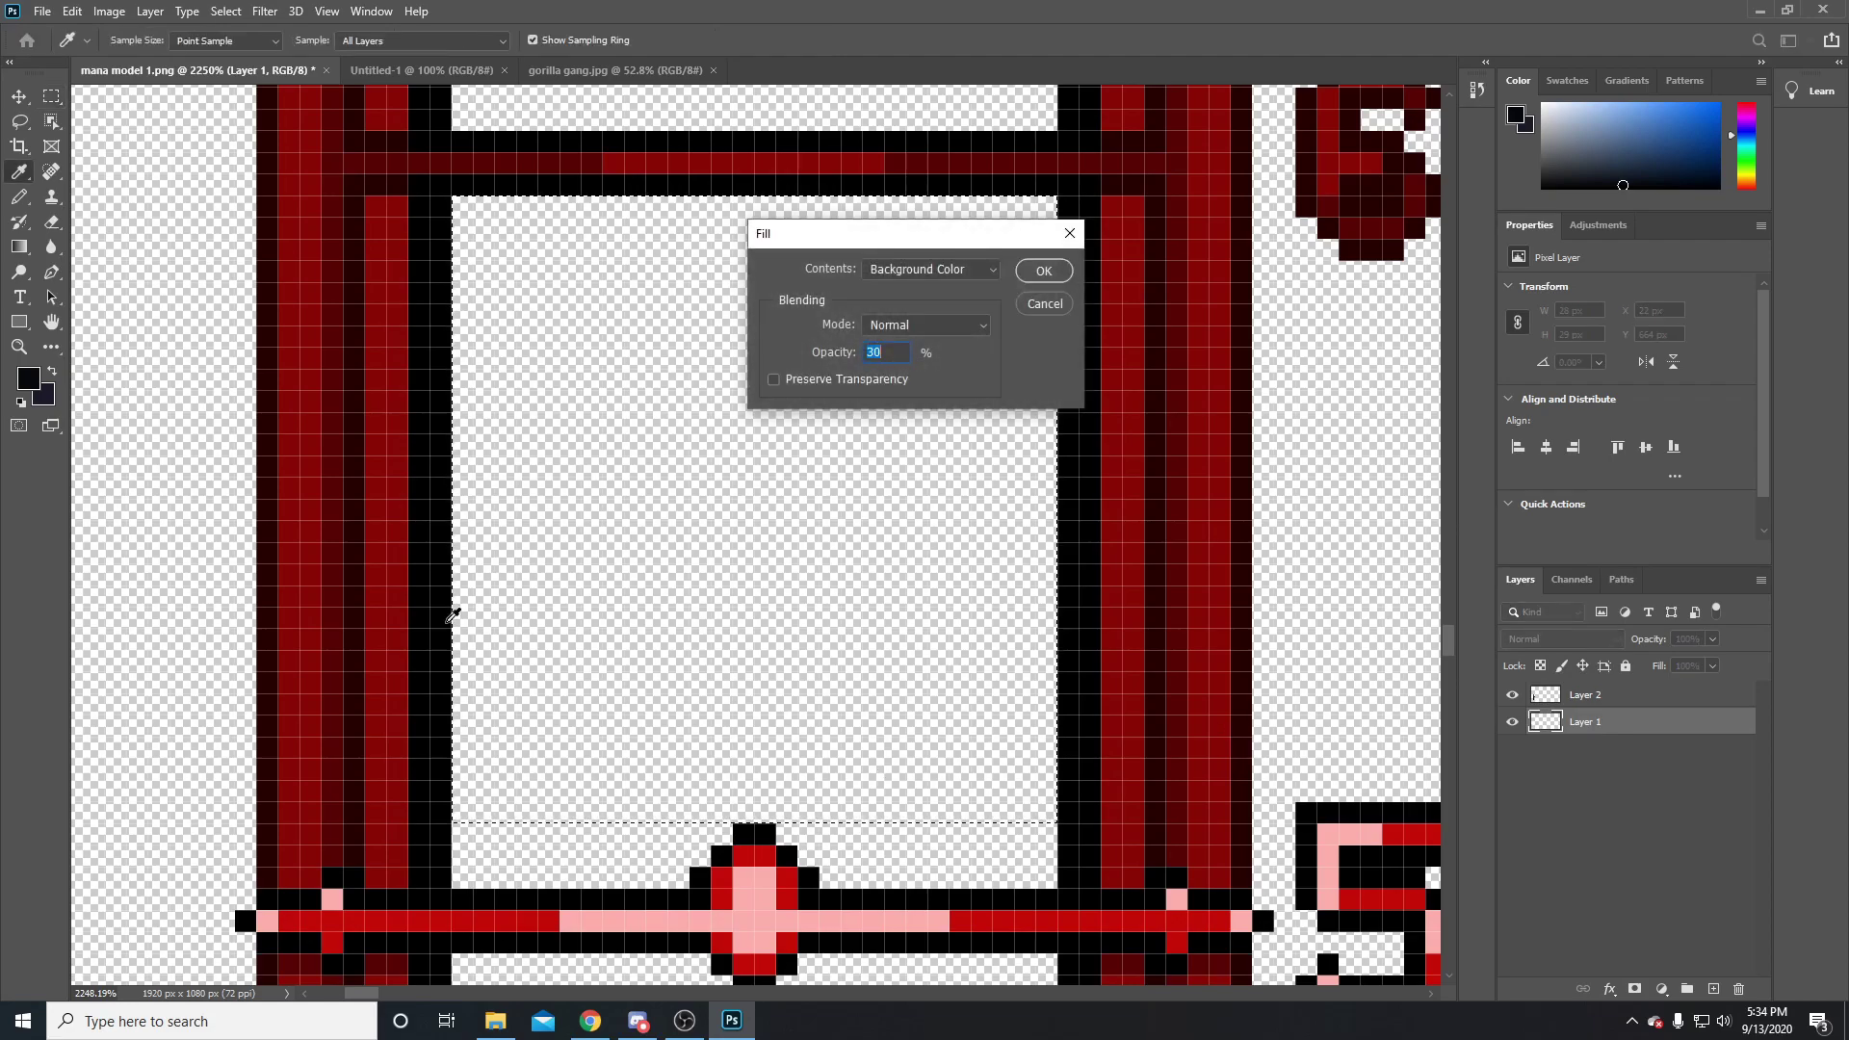
click(905, 270)
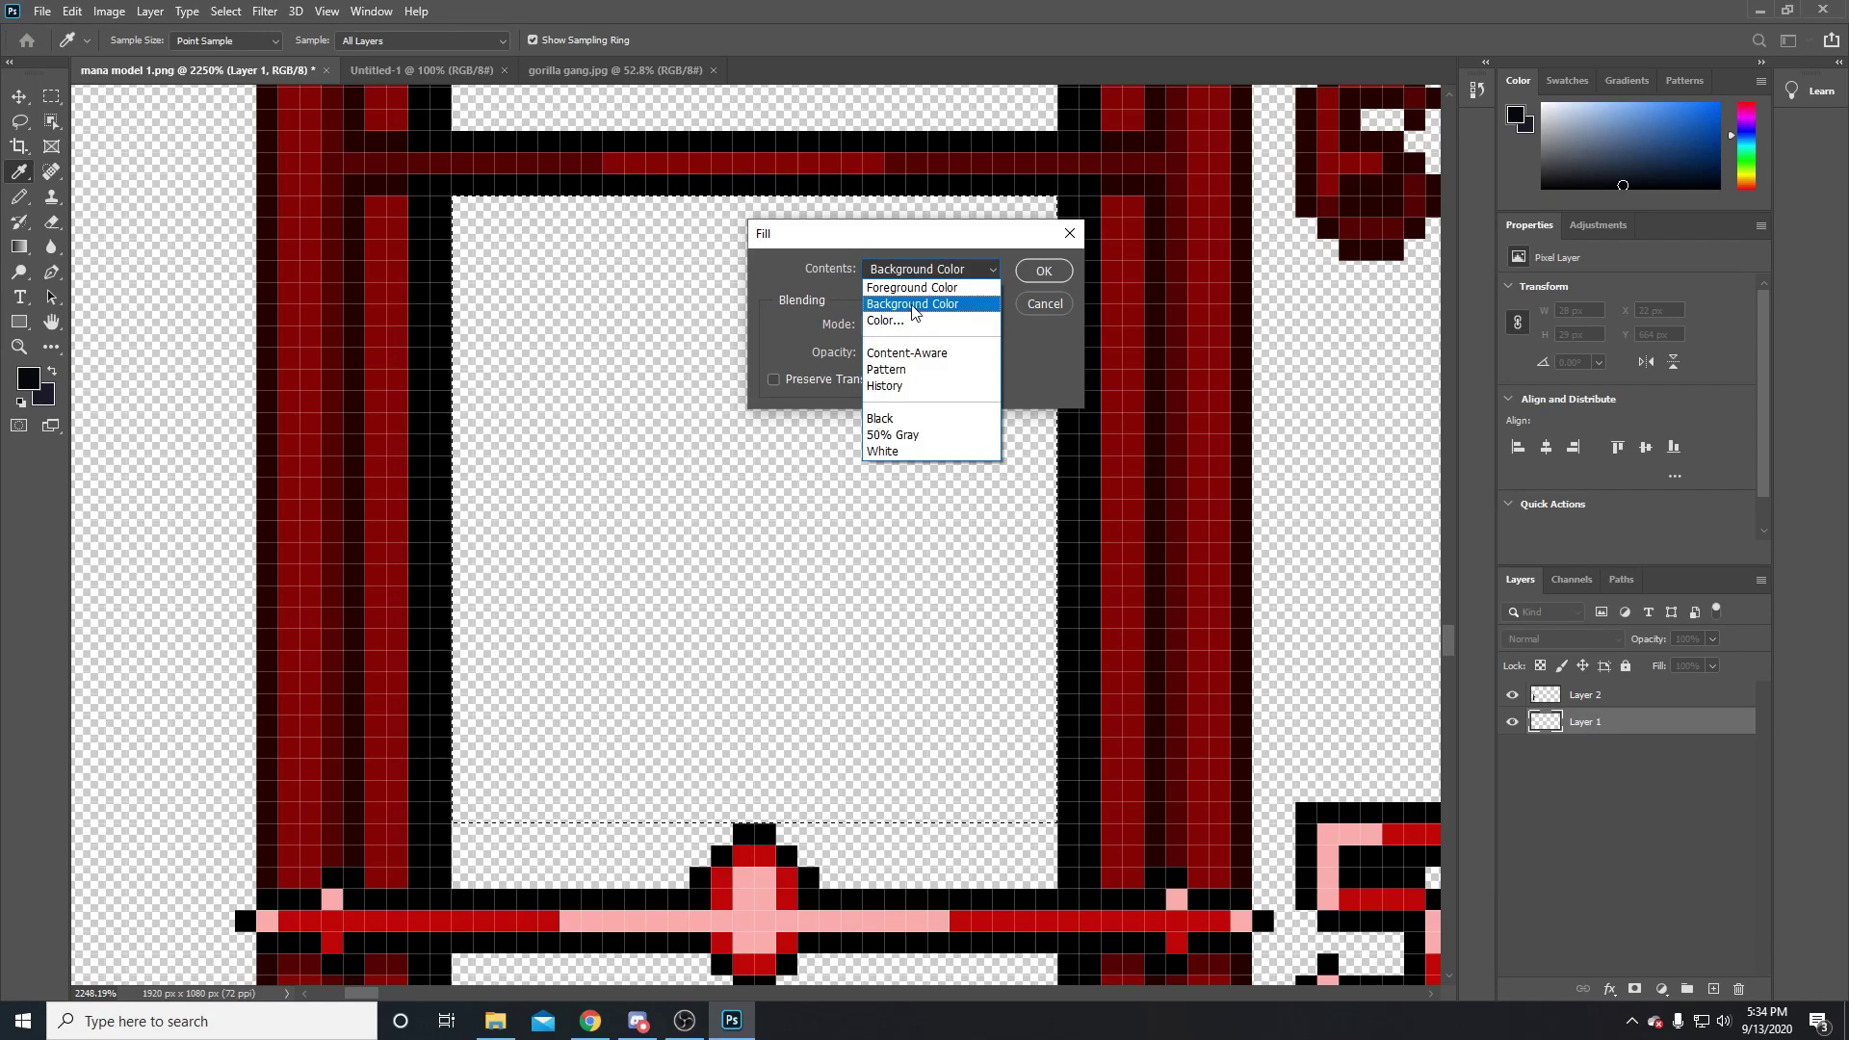
click(913, 306)
drag(806, 359, 847, 356)
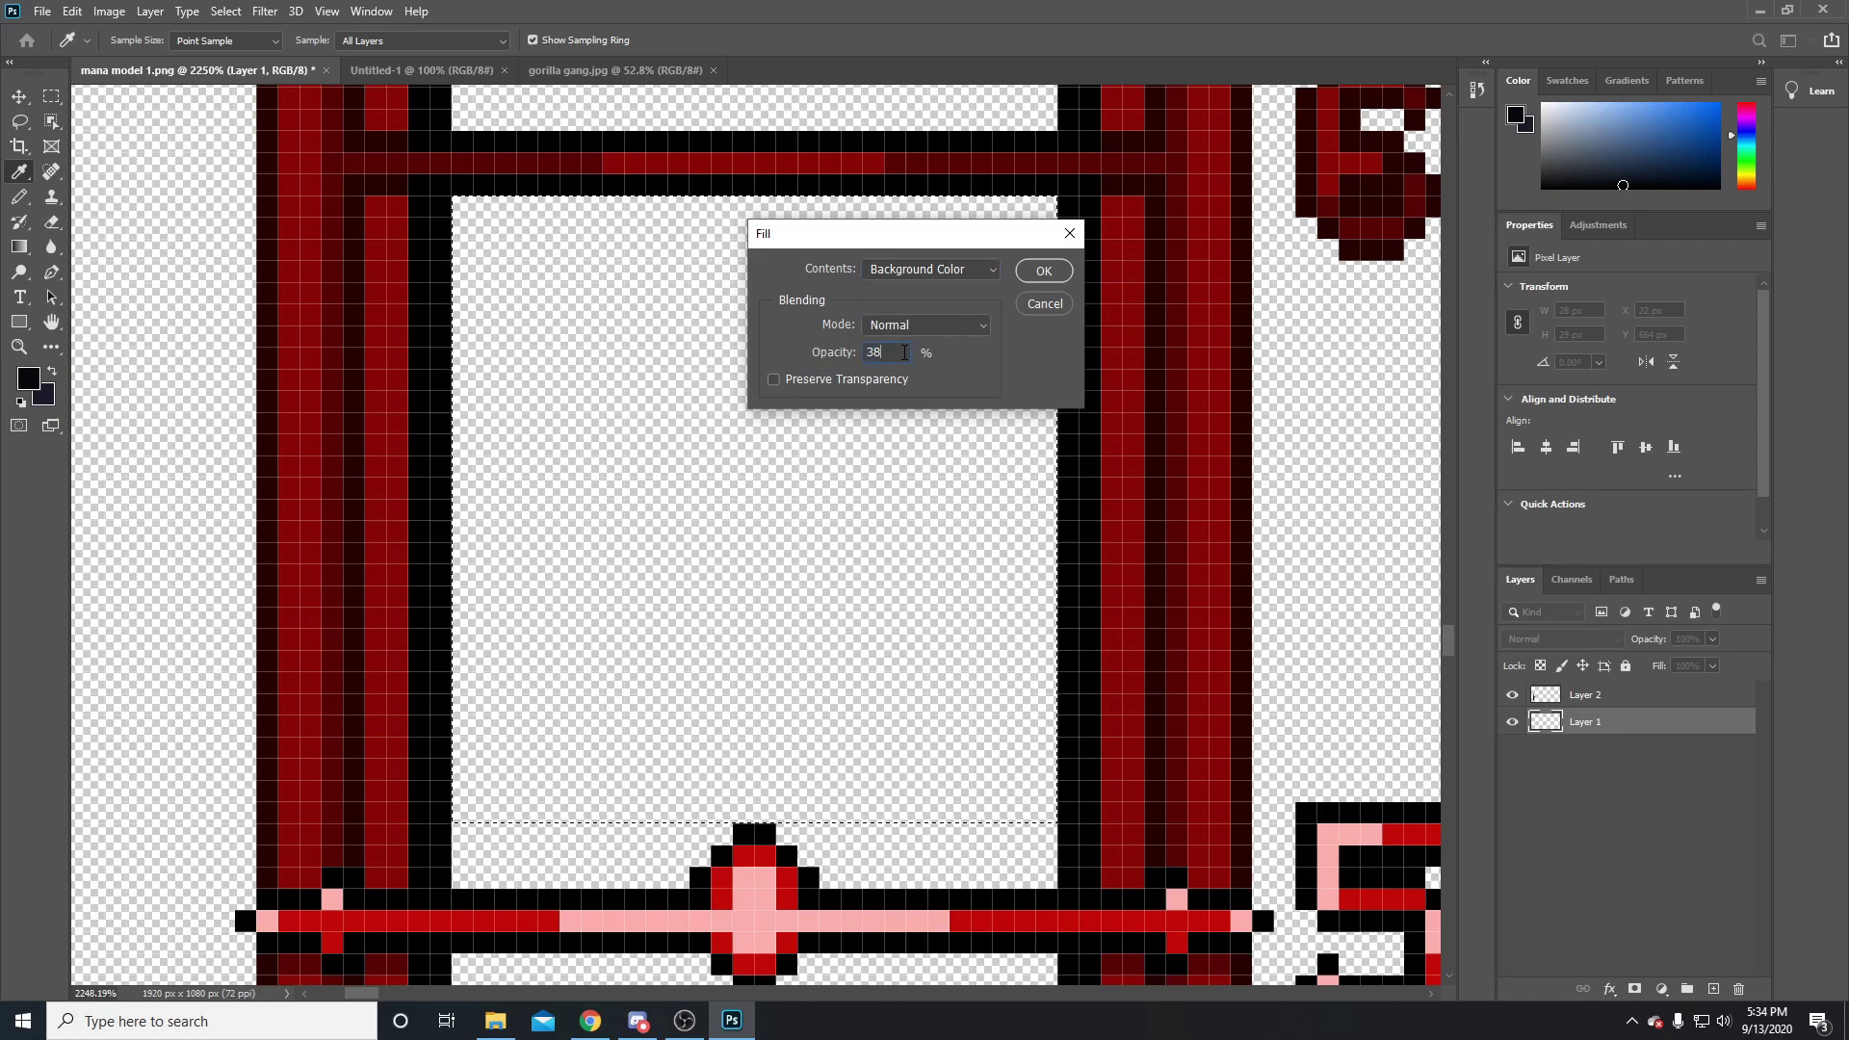
key(BackSpace)
text(0)
double_click(902, 353)
key(Return)
key(ctrl+d)
Fill the three one-pixel rows left of the 50 mark's diamond, 13, 12 and 11 px wide, with the same background color fill
scroll(887, 793, up, 3)
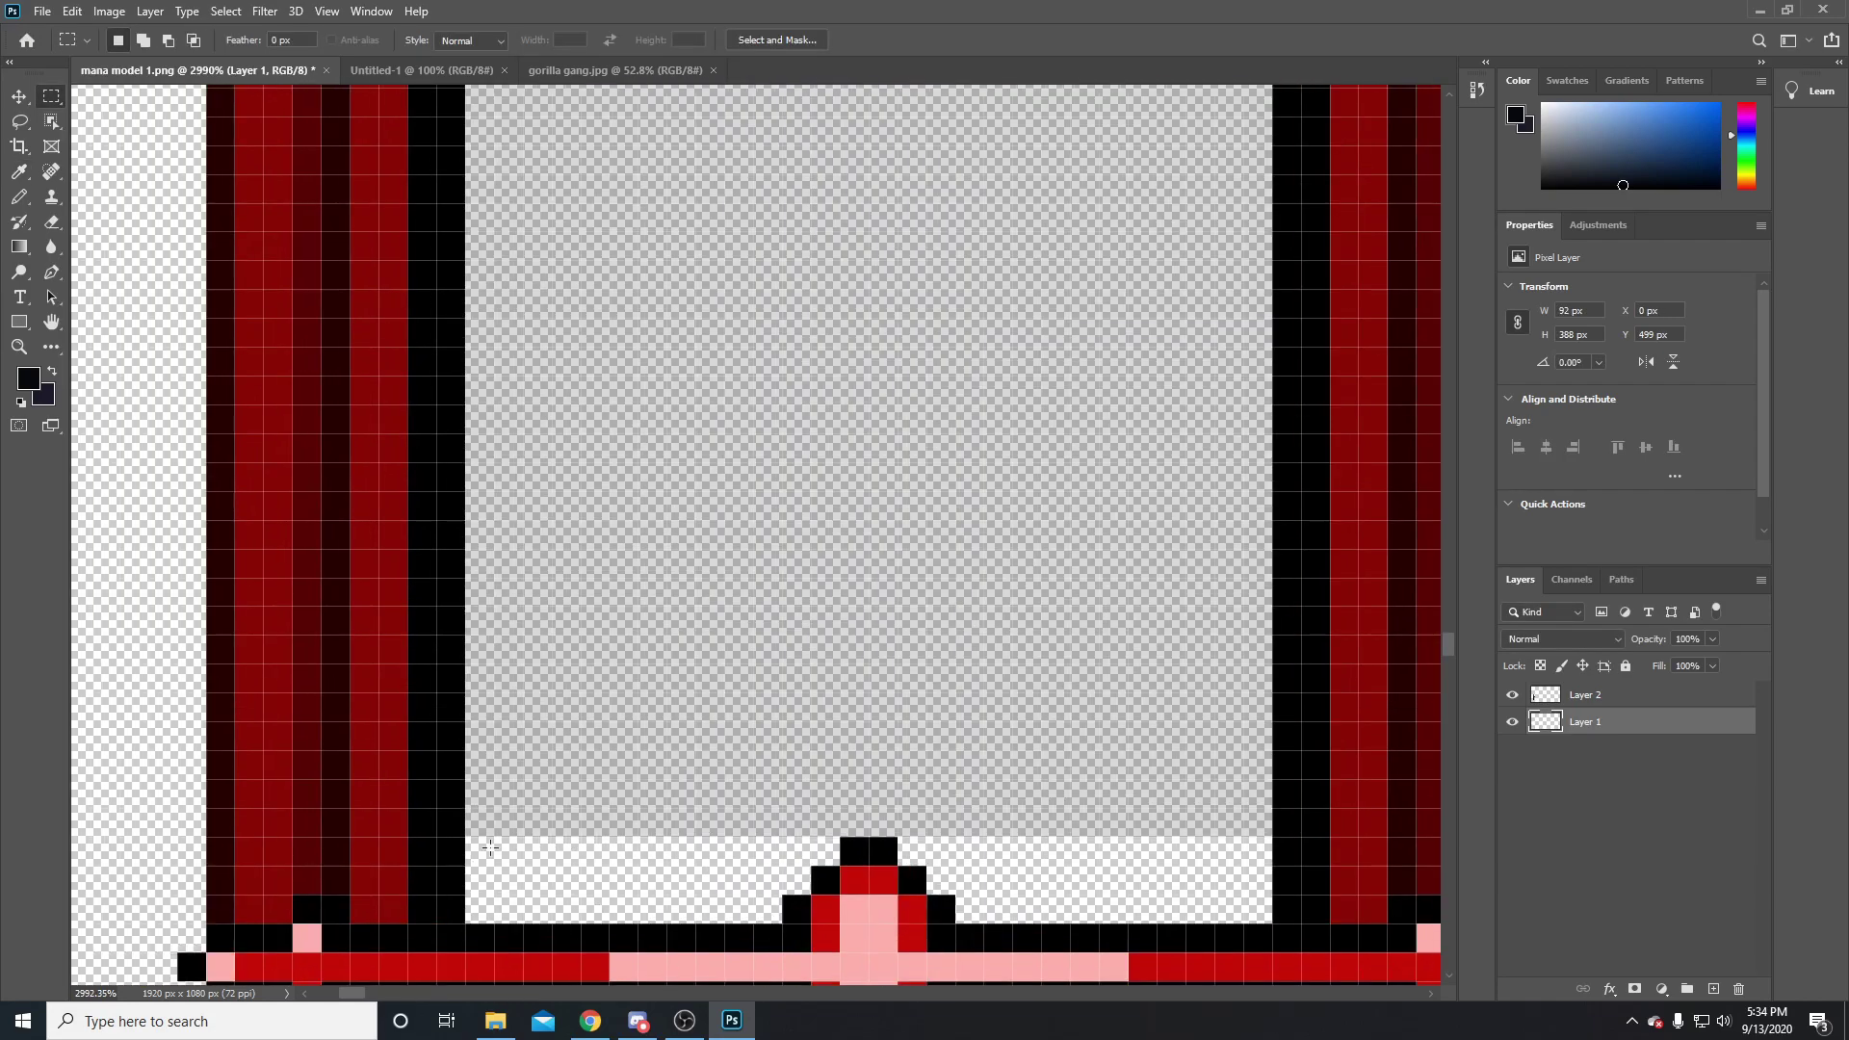
drag(480, 853, 835, 840)
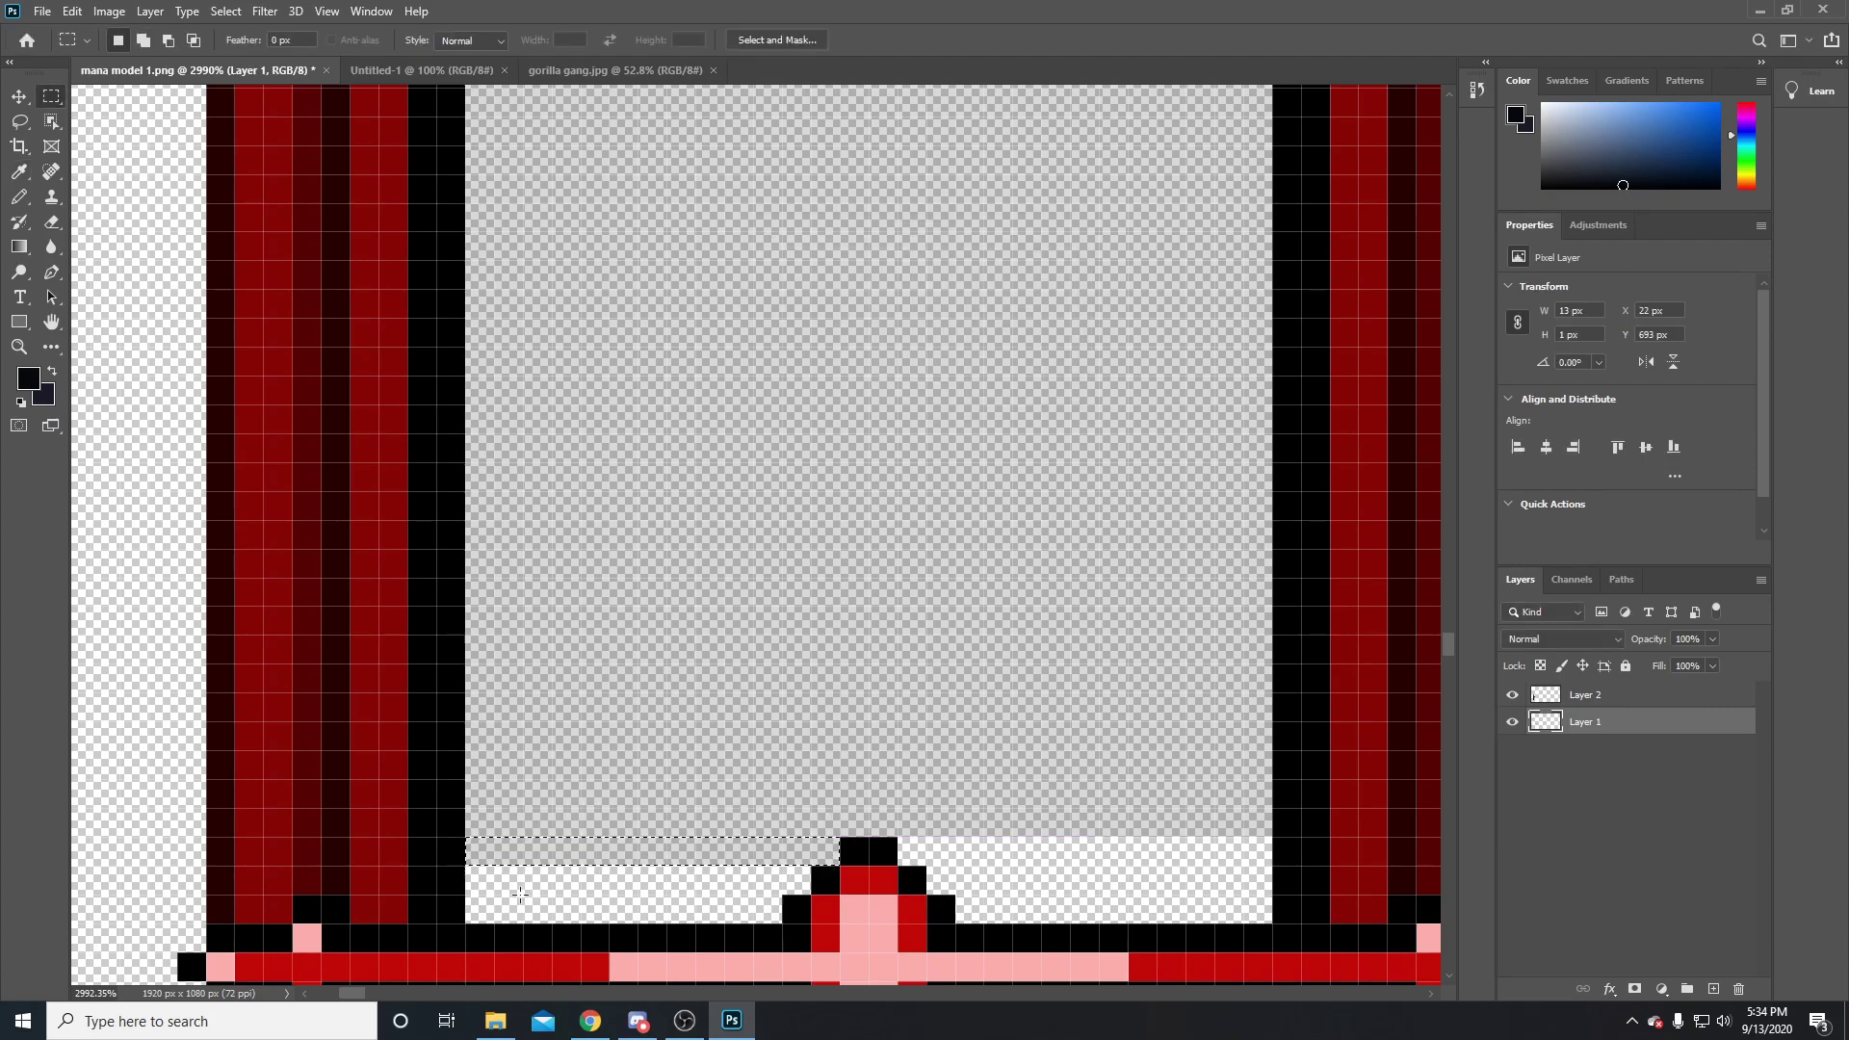
drag(479, 881, 797, 886)
key(i)
key(shift+F5)
key(Return)
key(m)
drag(489, 912, 783, 910)
key(i)
key(shift+F5)
key(Return)
key(m)
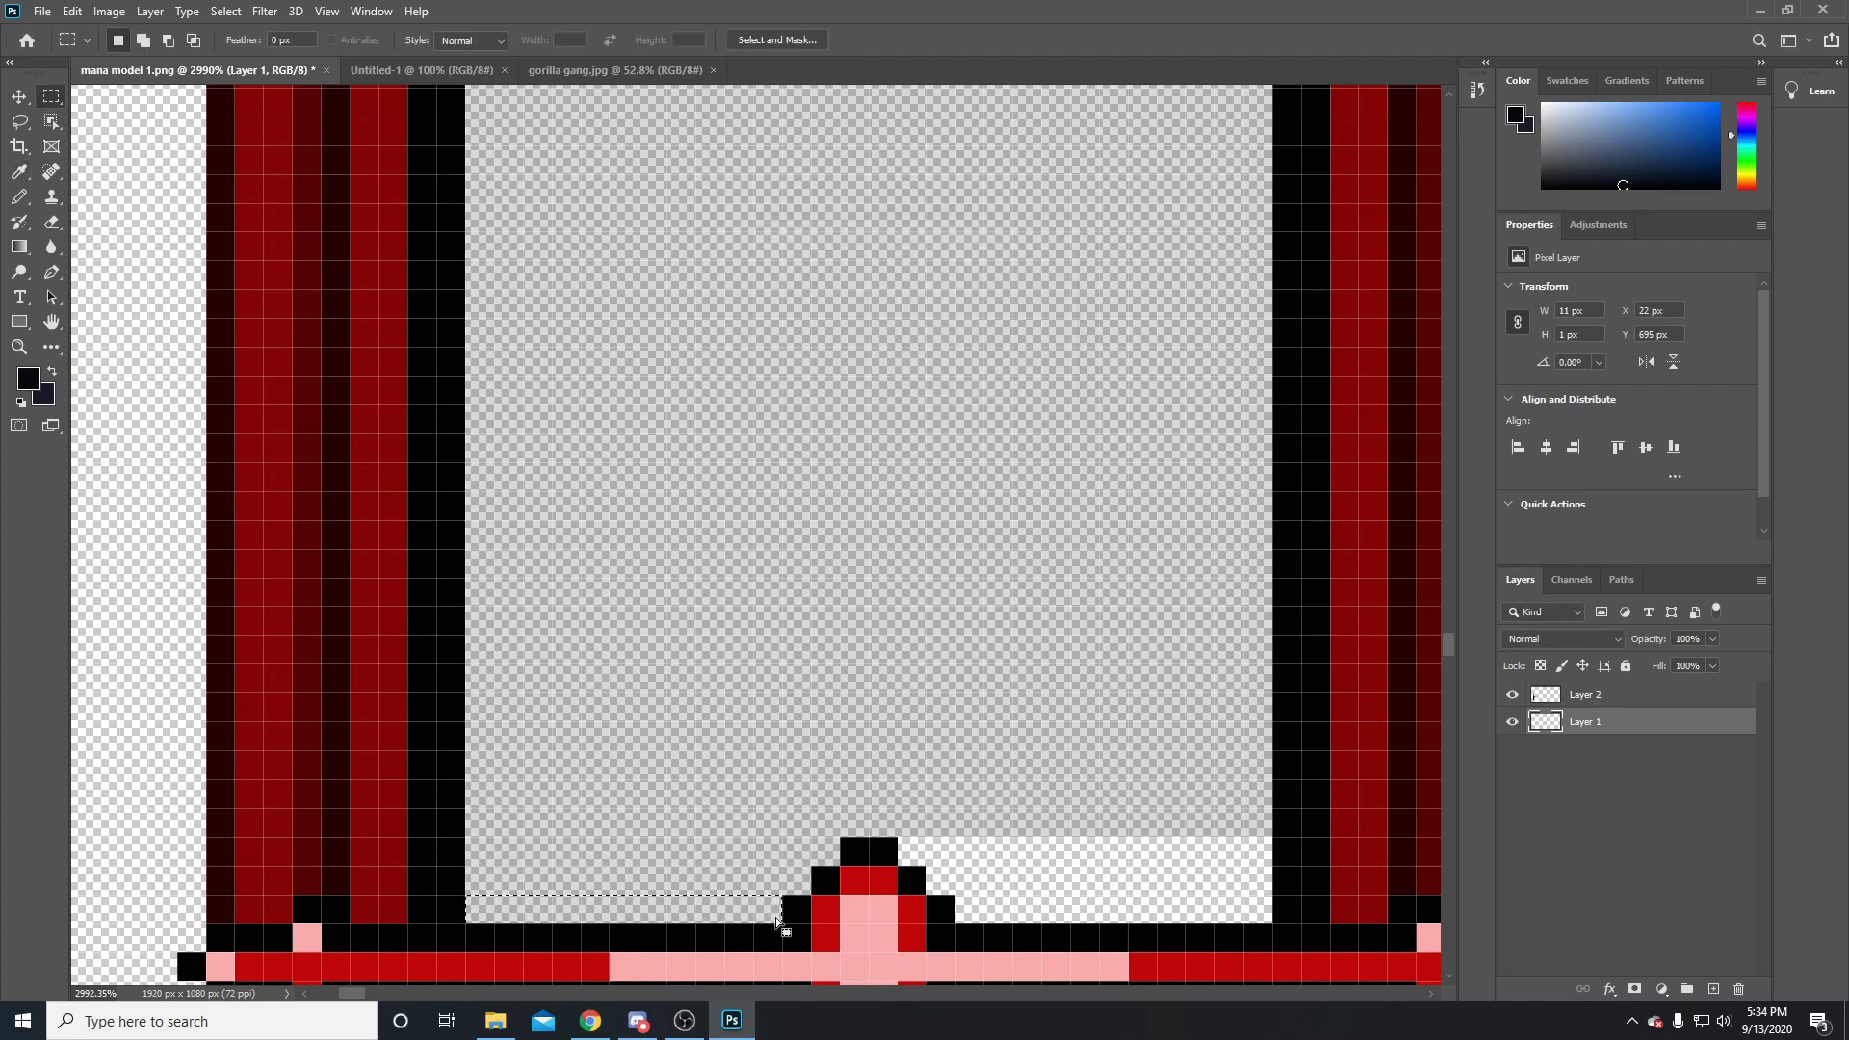
Fill the three remaining one-pixel rows right of the 50 mark's diamond with the same translucent background color
drag(913, 858, 1255, 857)
key(shift+F5)
key(Return)
drag(930, 868, 1257, 880)
key(i)
key(shift+F5)
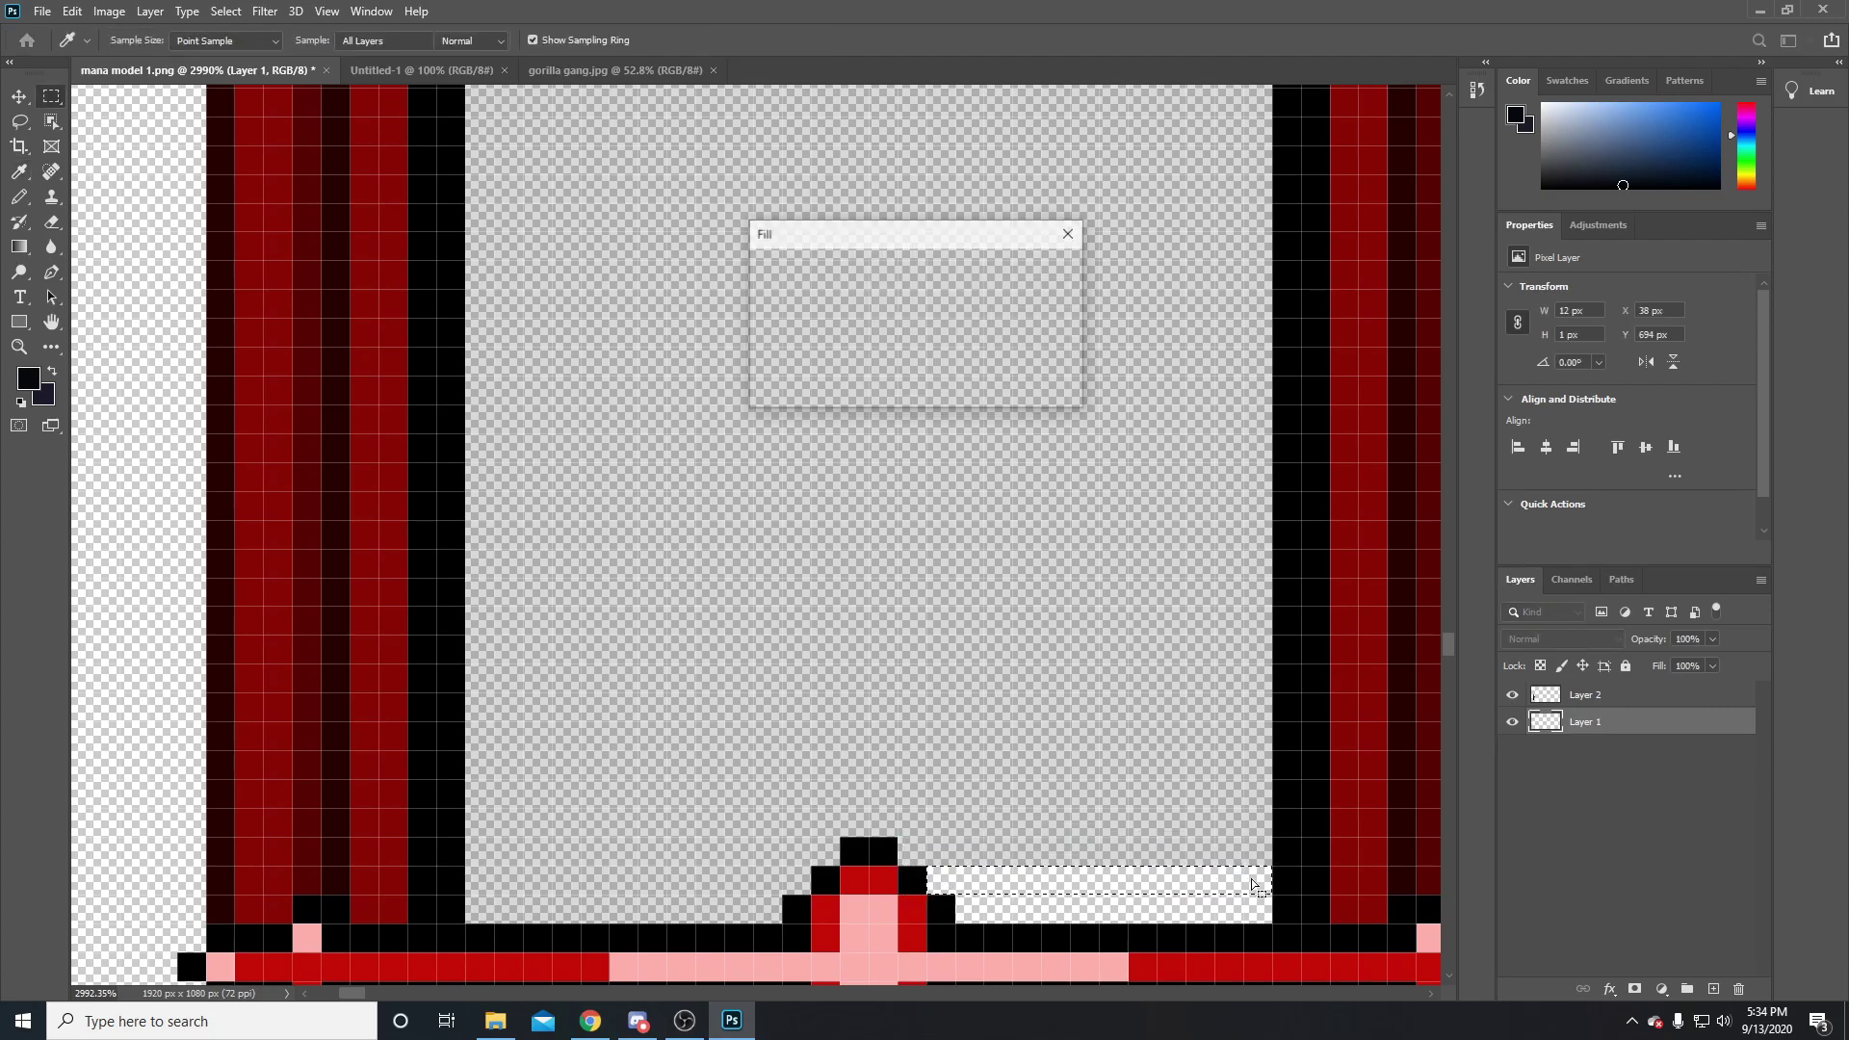
key(Return)
key(m)
drag(958, 899, 1276, 907)
key(shift+F5)
key(Return)
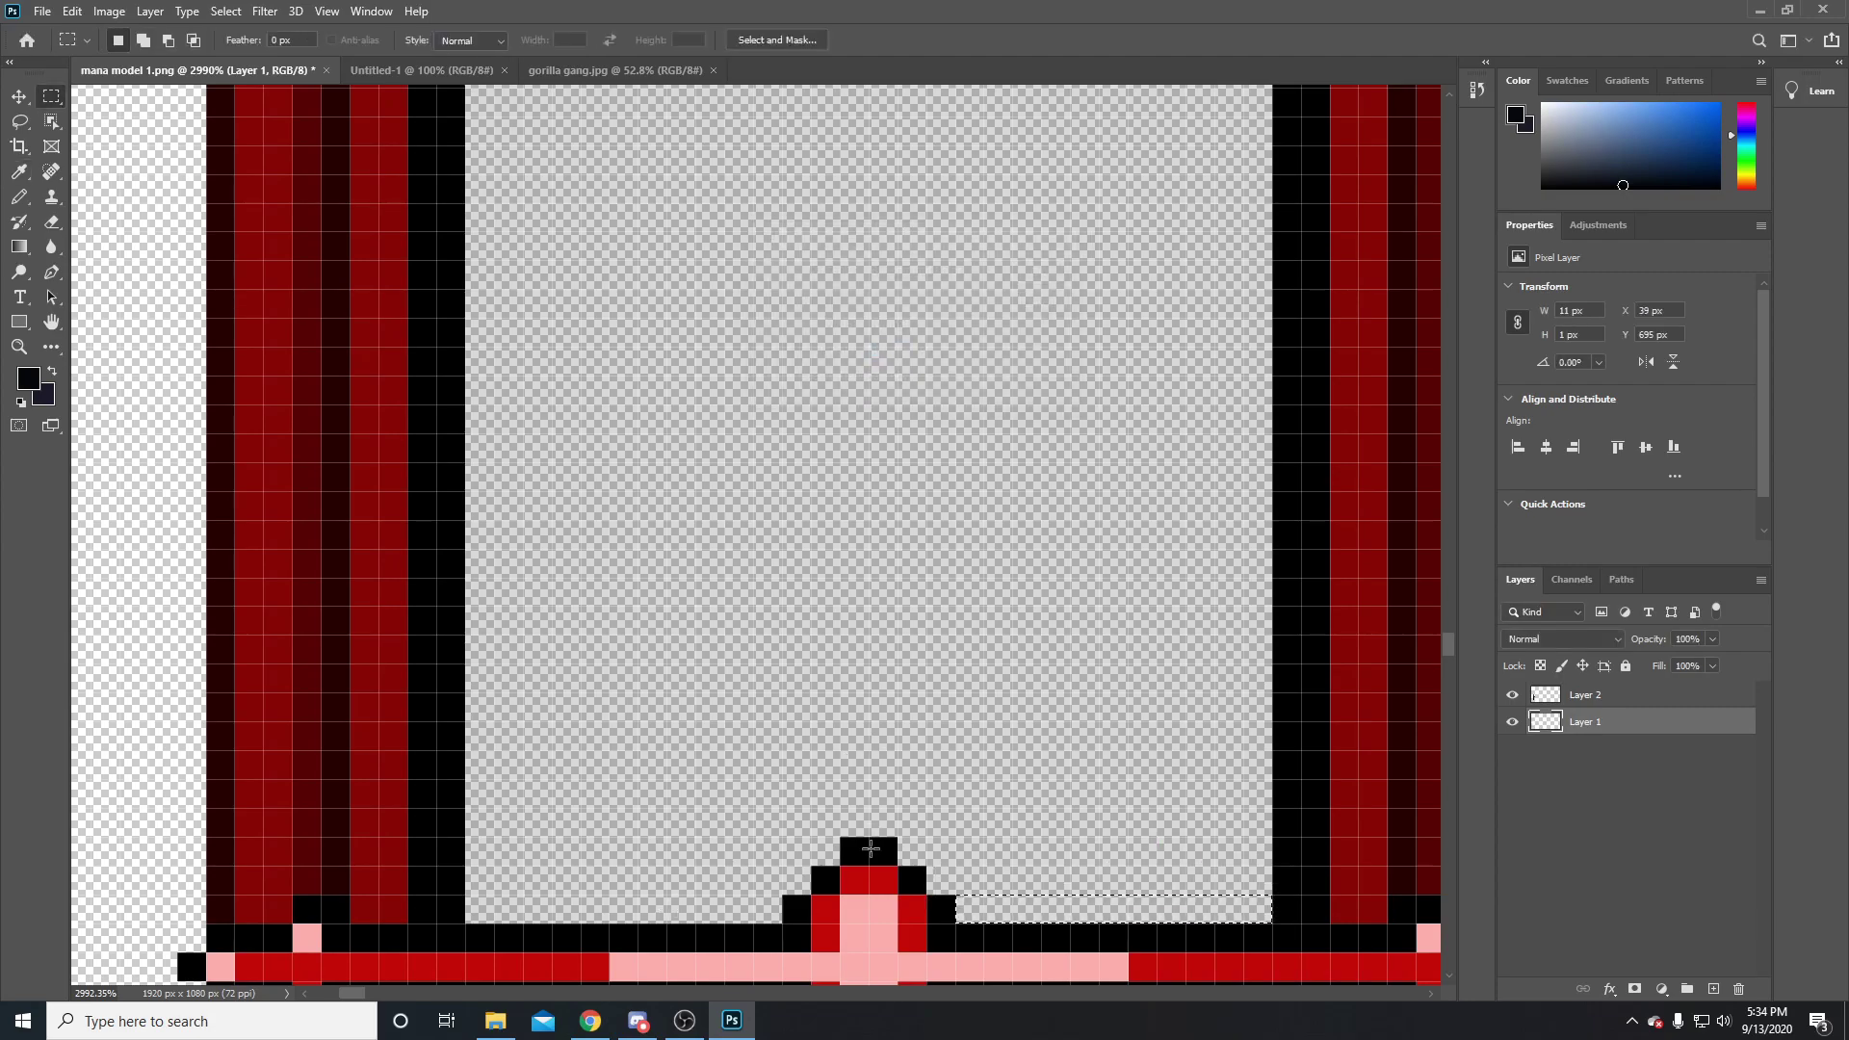
Examine the shaded cell and the surrounding mana bar between the 50 and 70 marks at different magnifications
scroll(873, 621, down, 5)
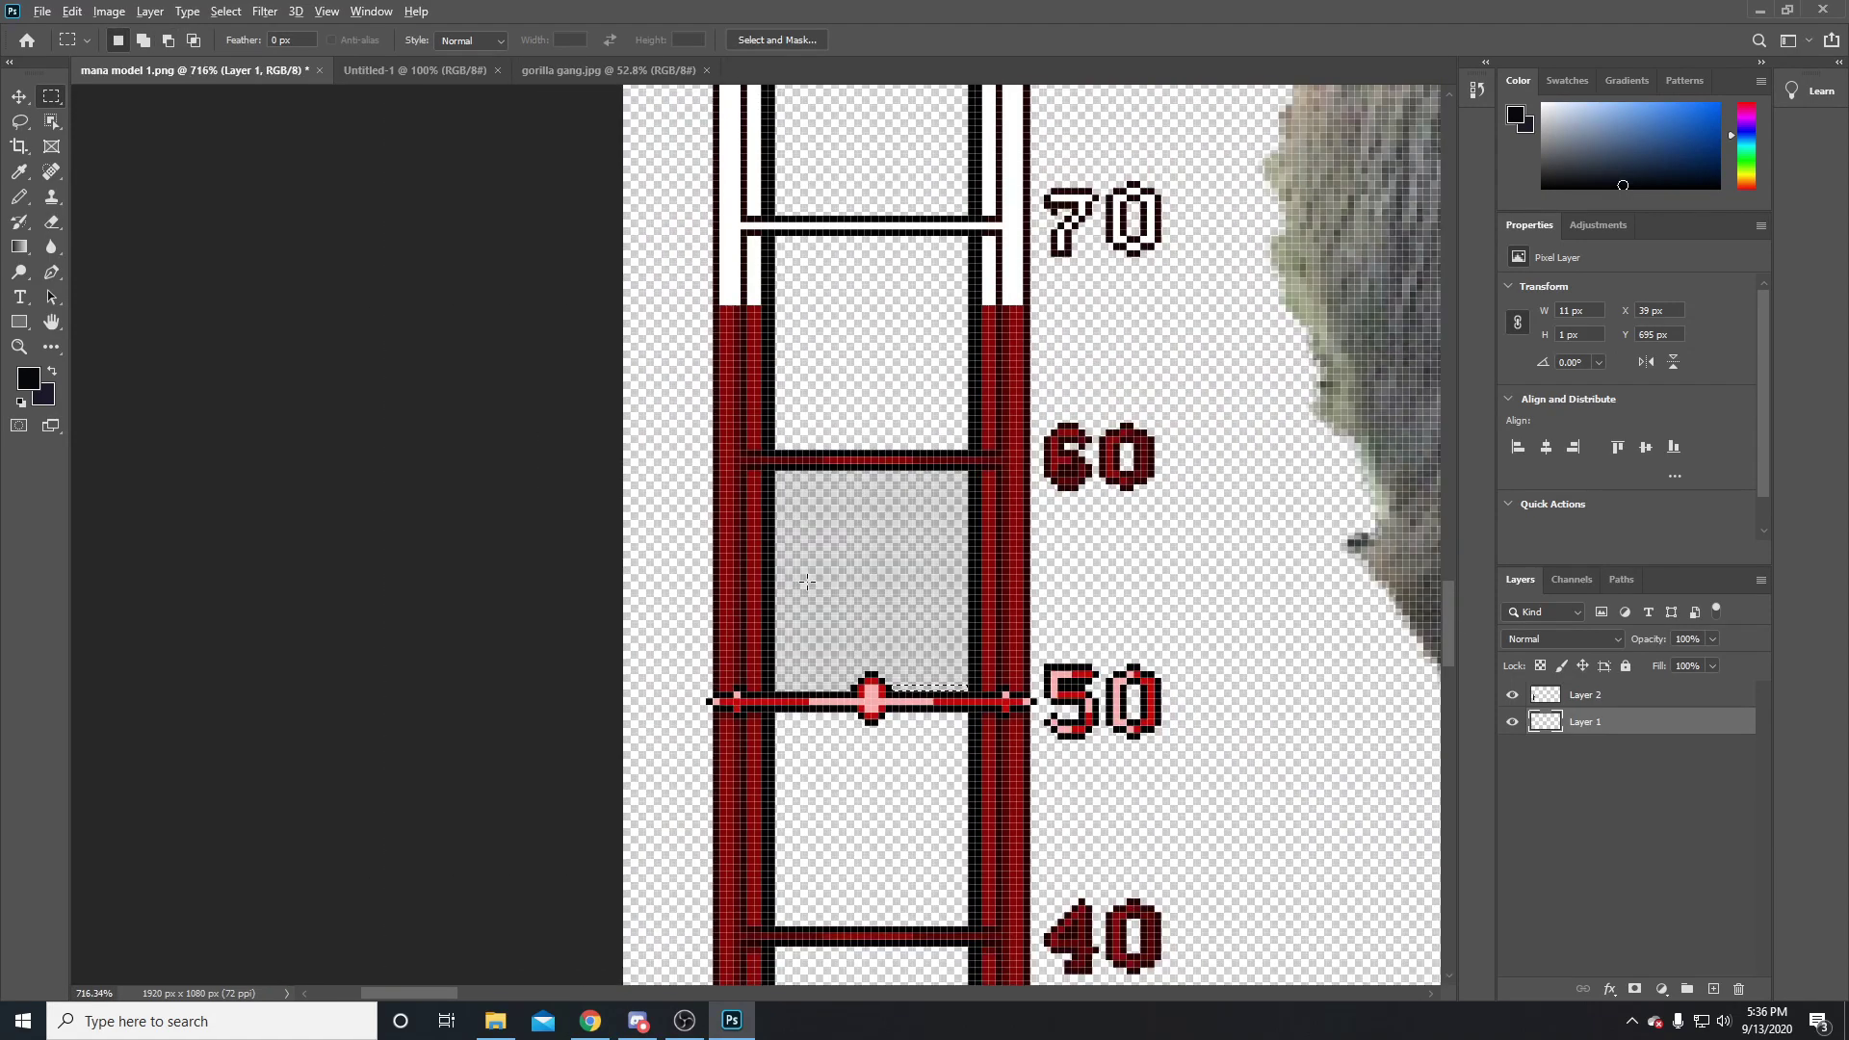
scroll(807, 582, down, 1)
scroll(807, 581, down, 3)
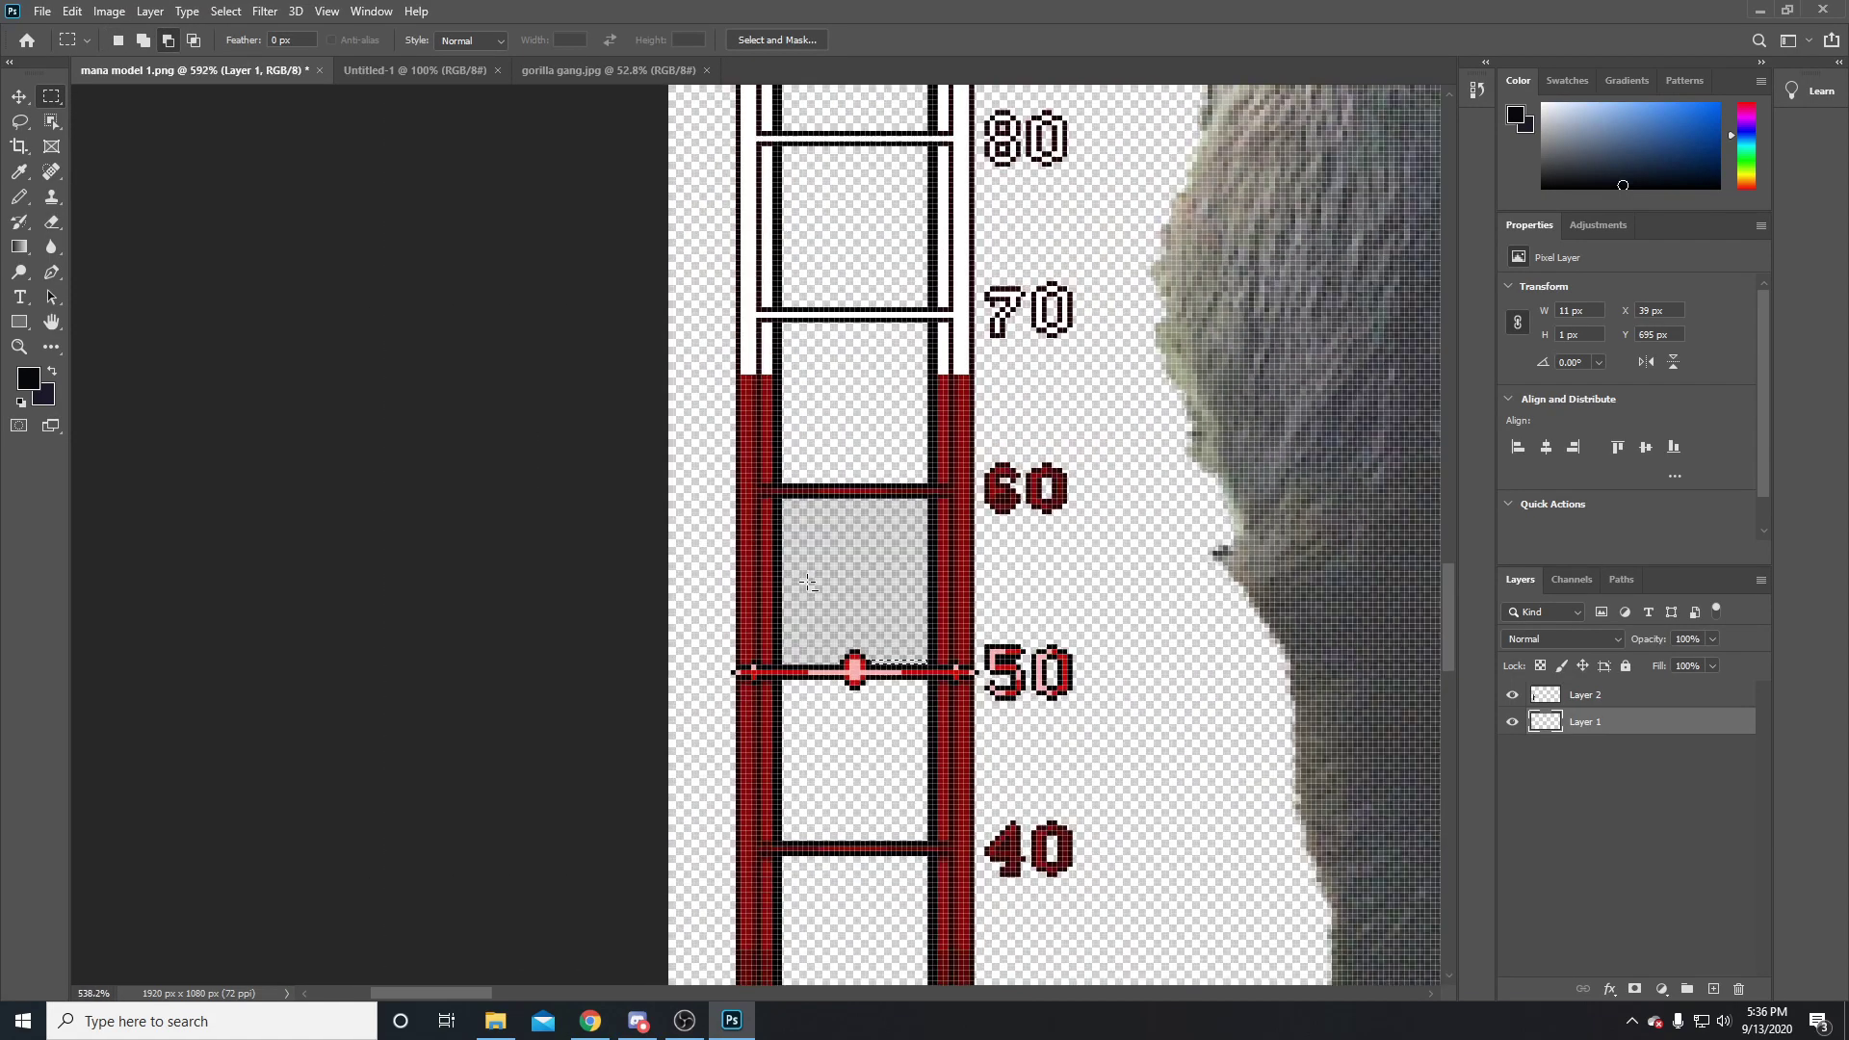
scroll(807, 581, up, 3)
scroll(715, 513, down, 2)
scroll(963, 539, up, 6)
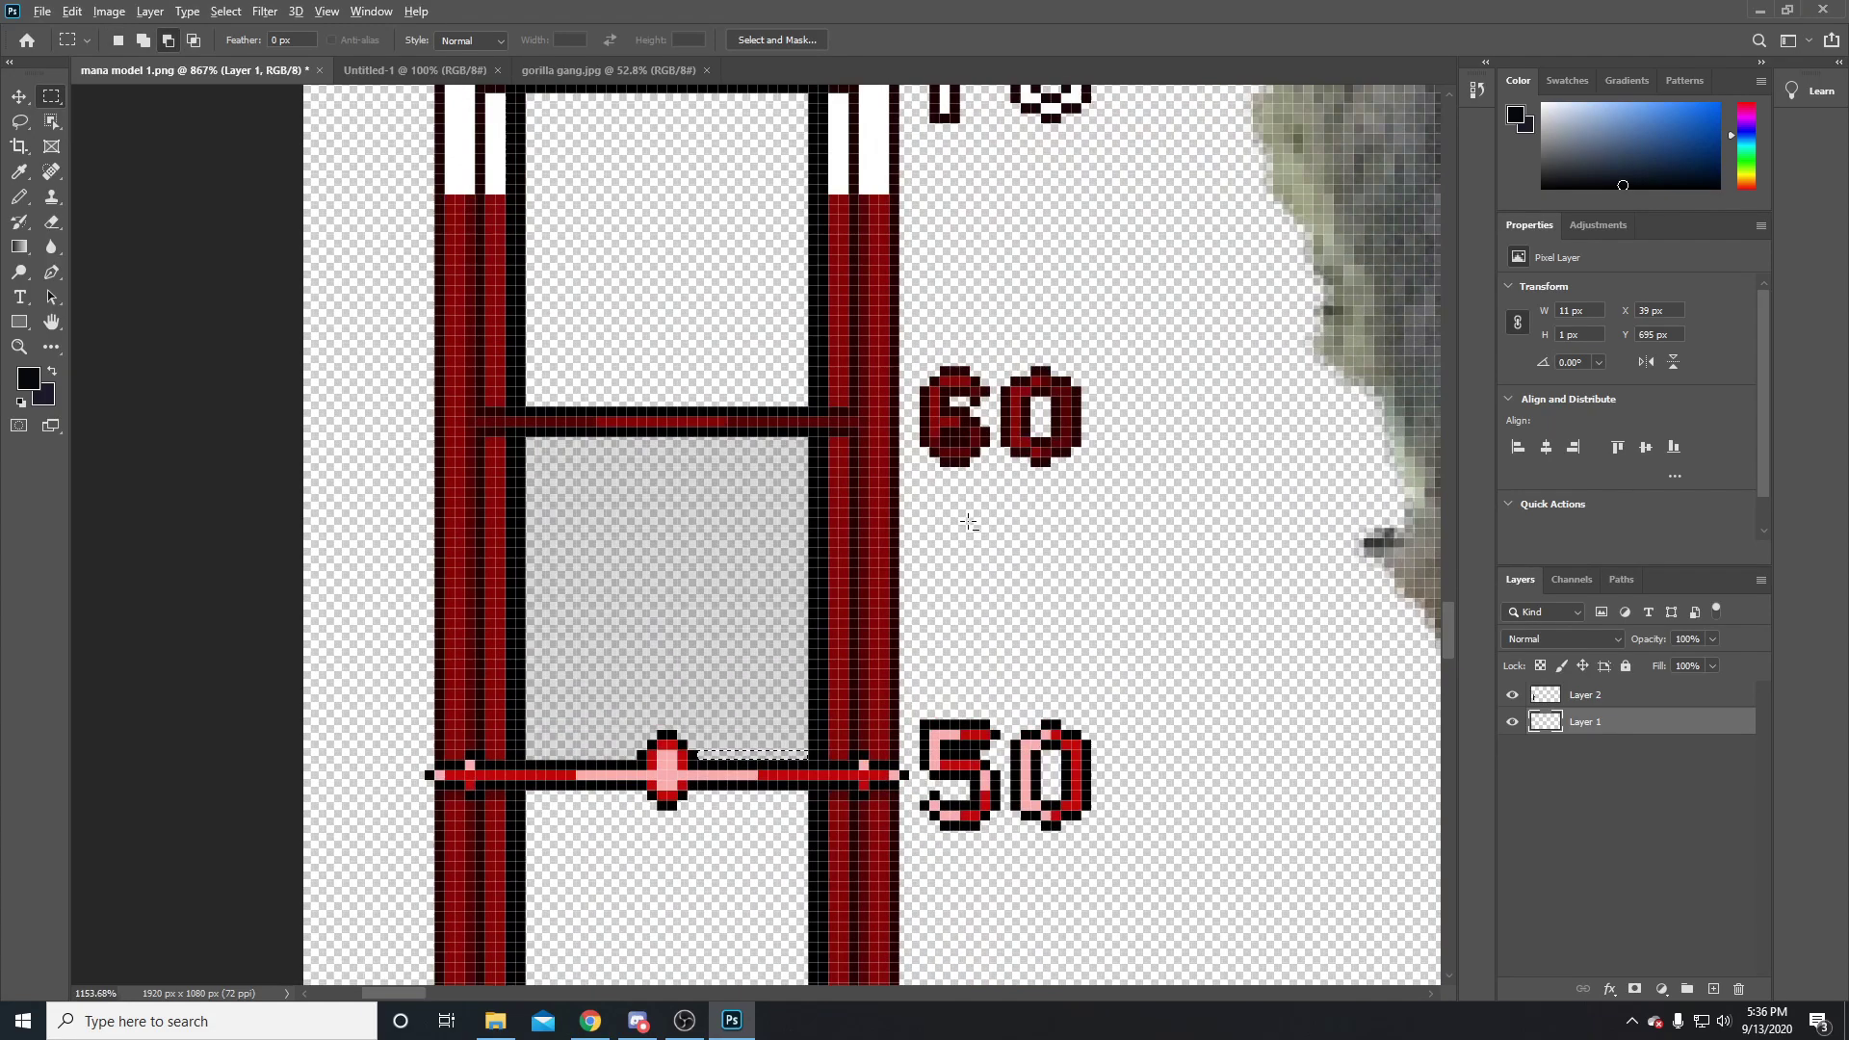
scroll(908, 545, down, 5)
scroll(800, 572, up, 3)
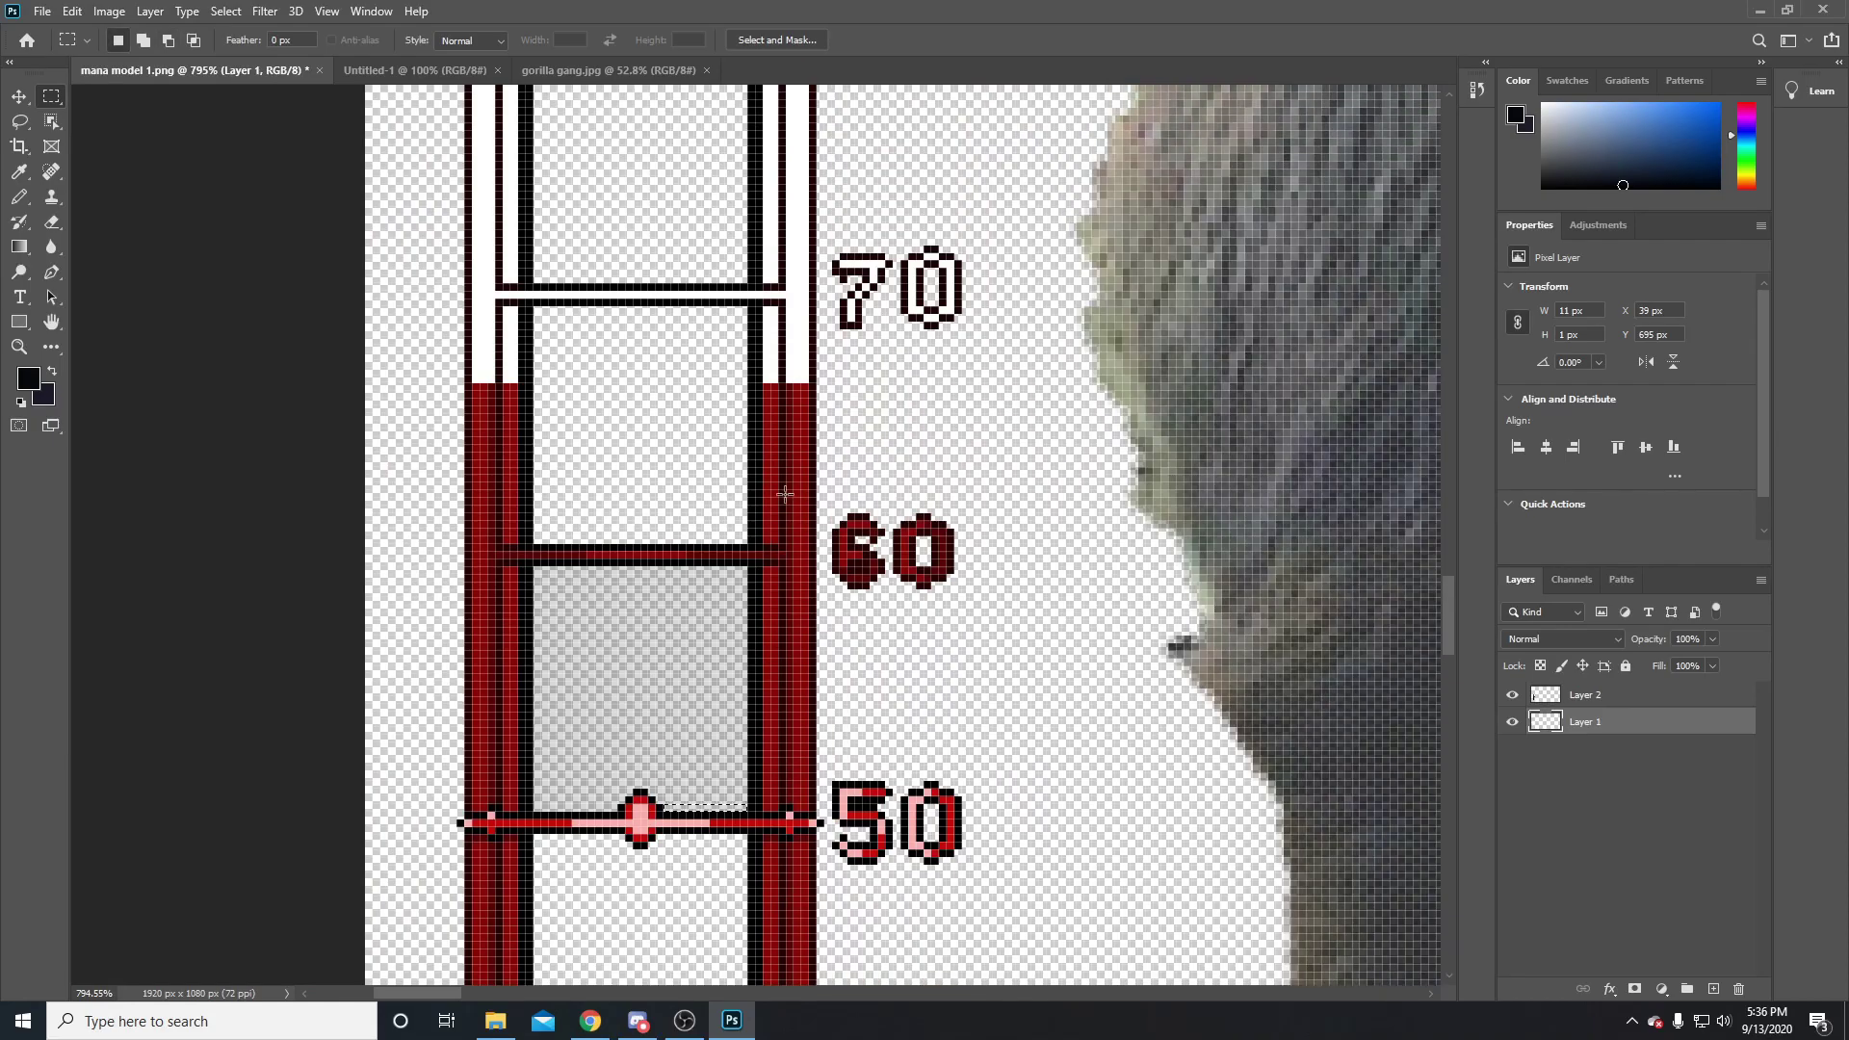
scroll(801, 588, up, 4)
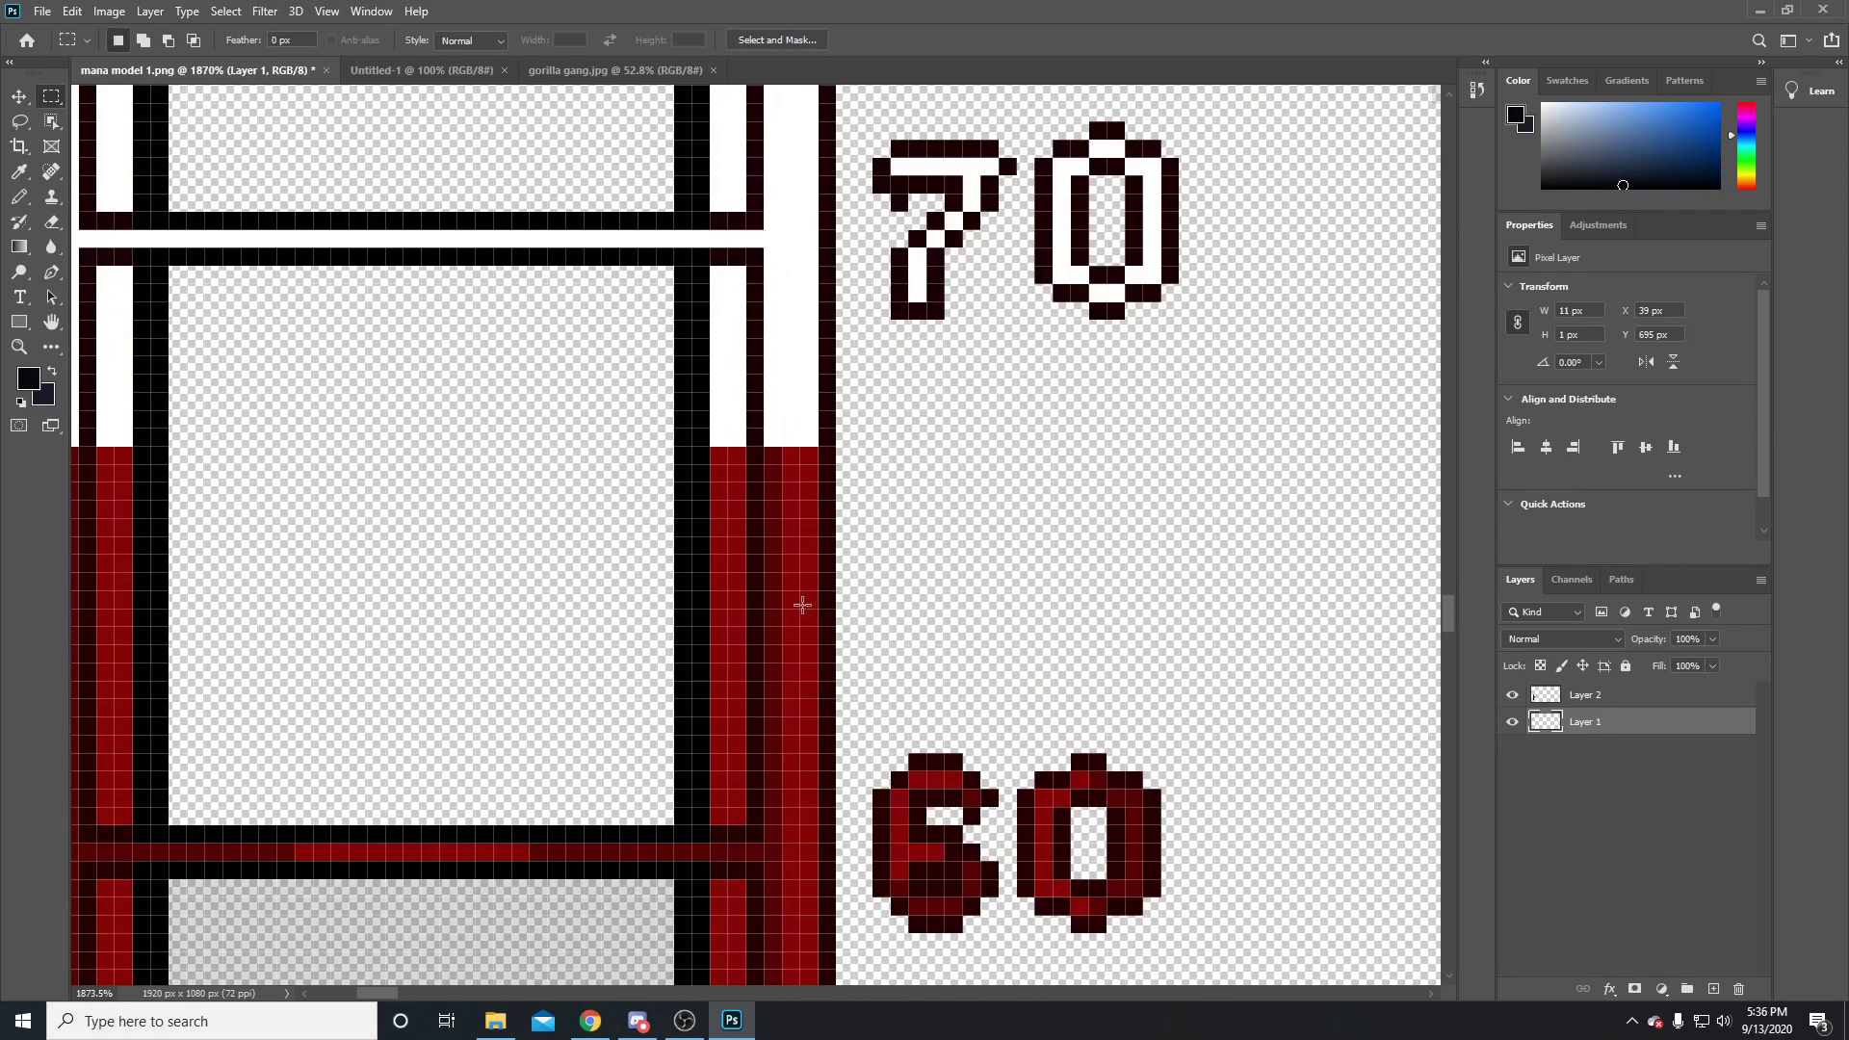
Choose the Pencil tool for pixel editing of the mana bar
key(b)
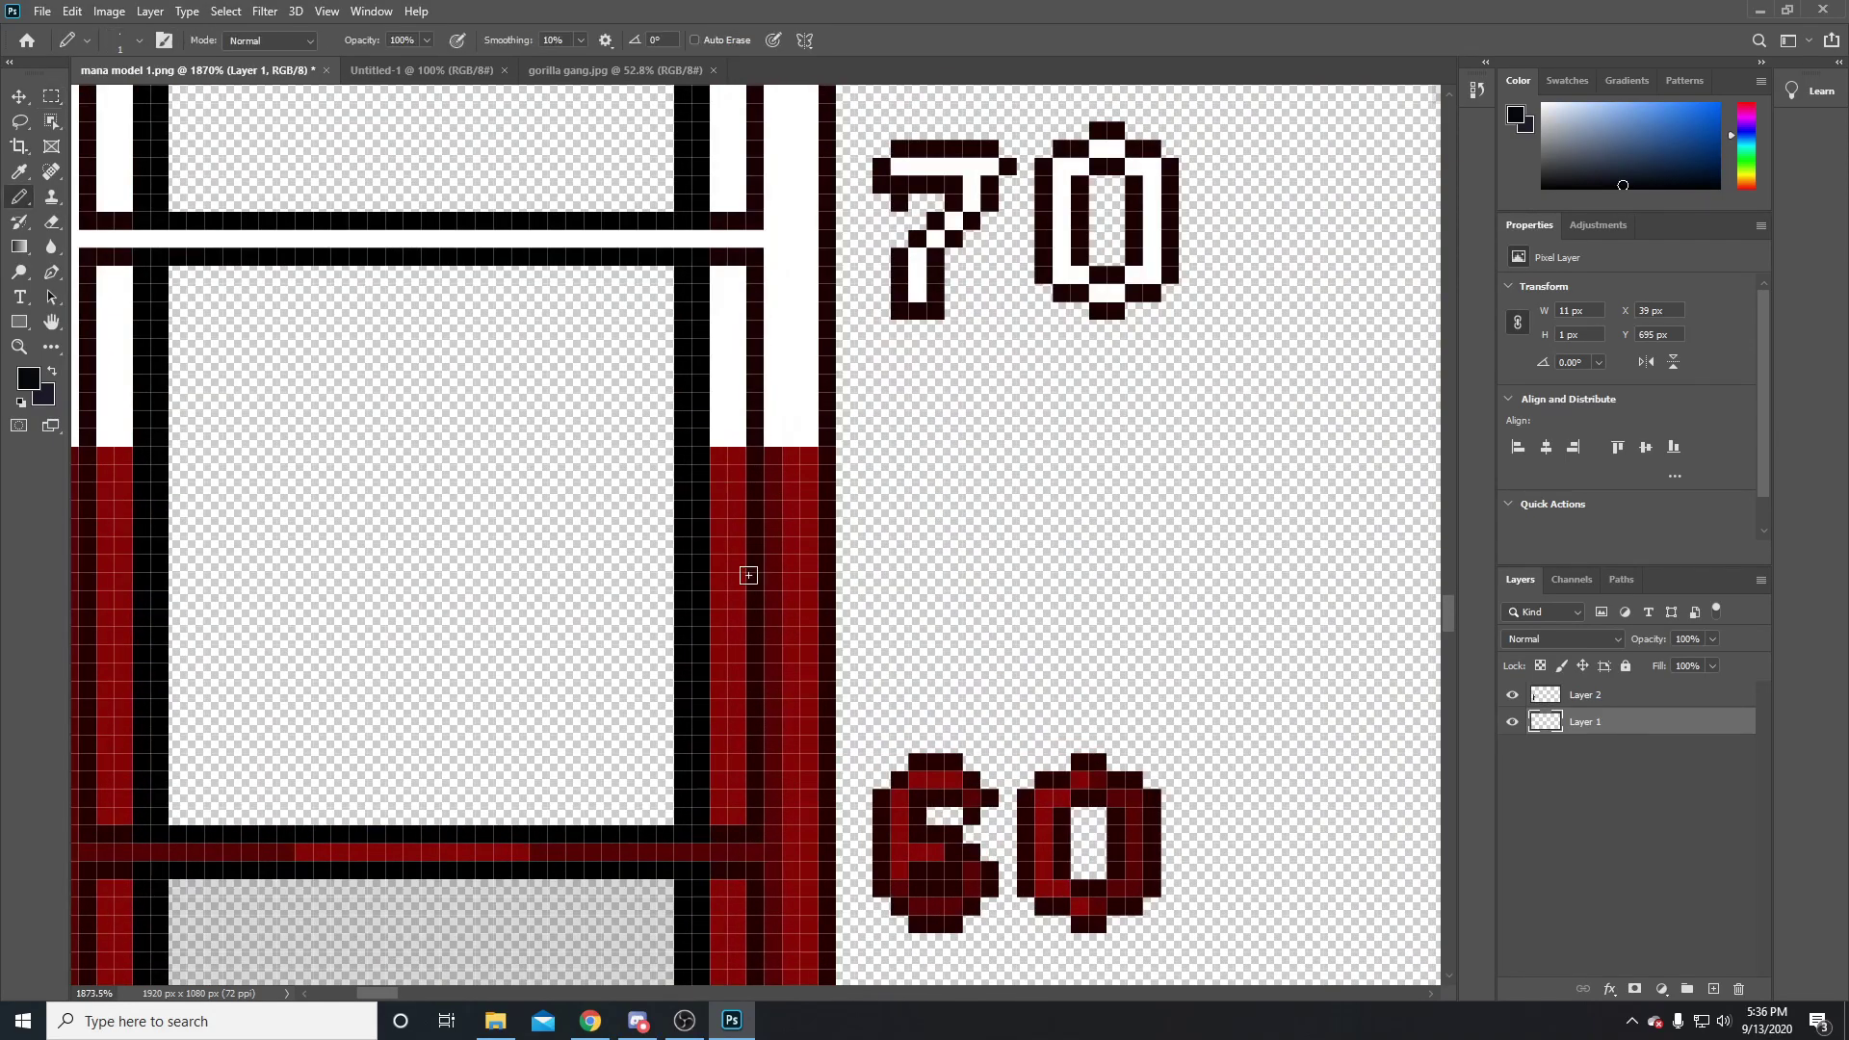
right_click(18, 200)
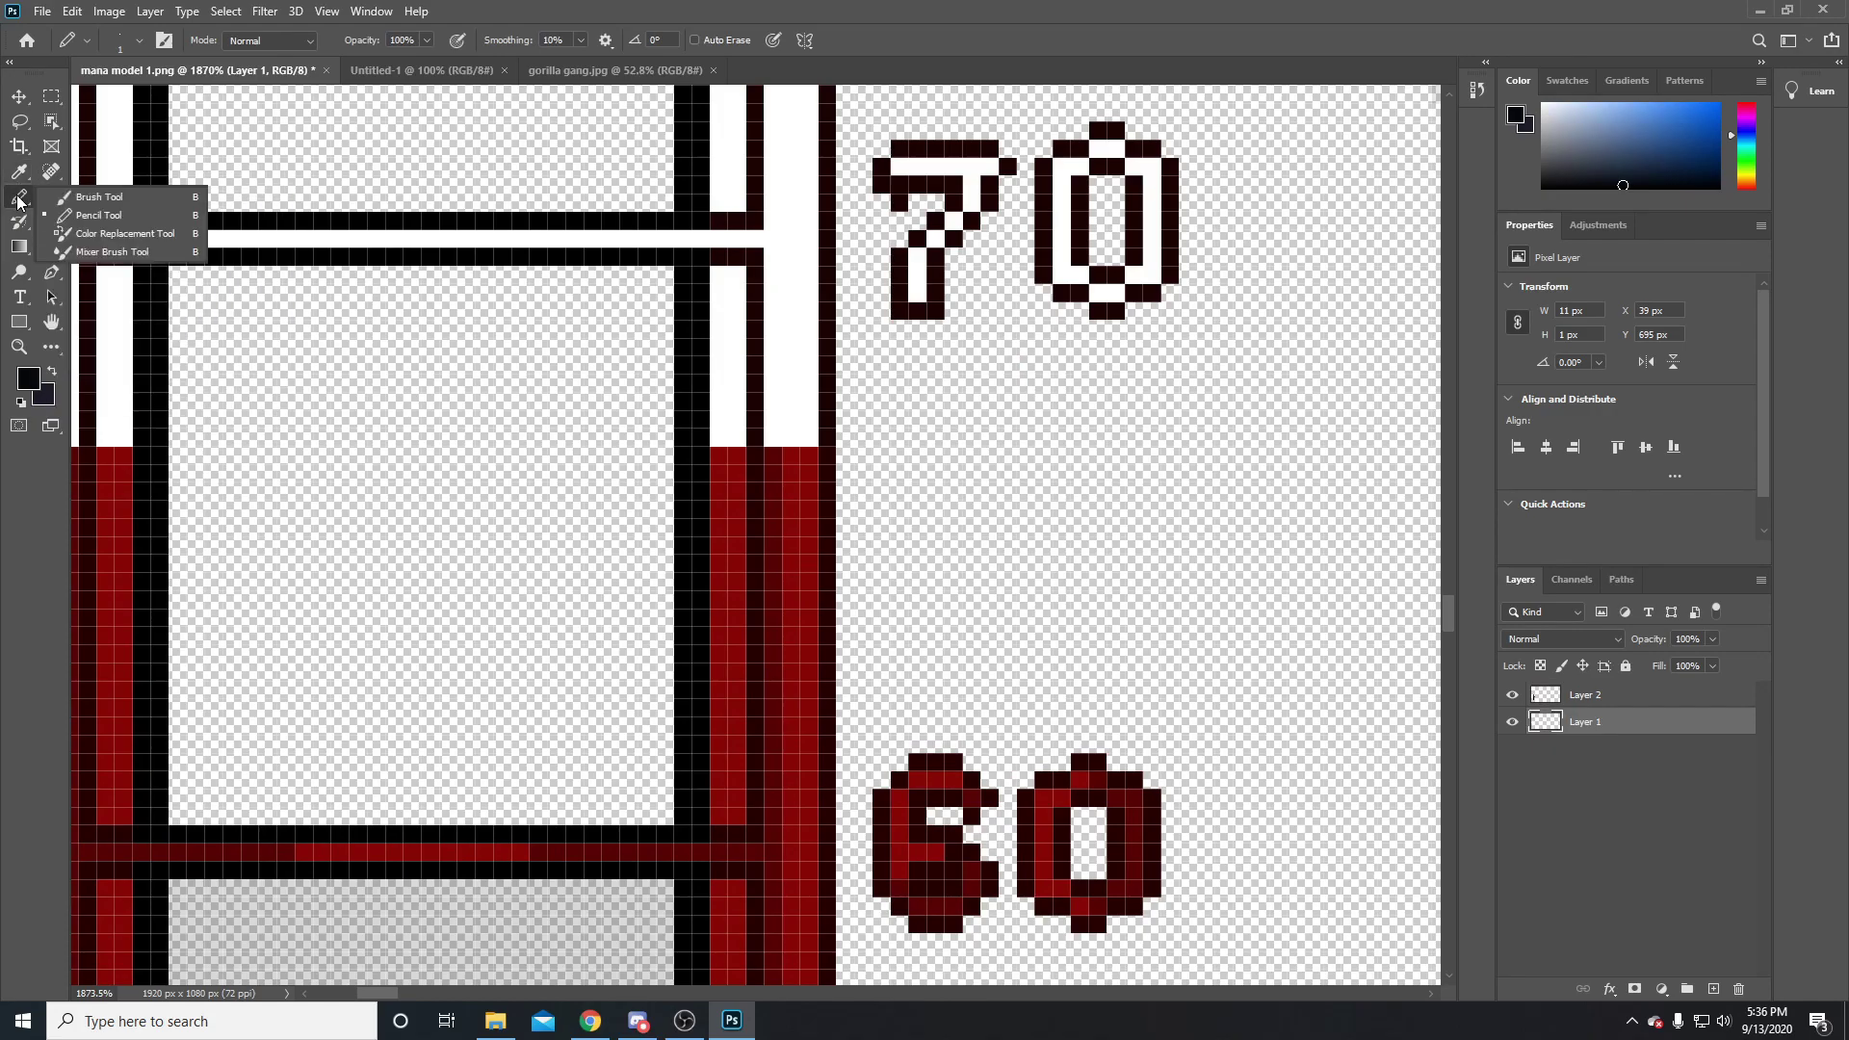
click(90, 216)
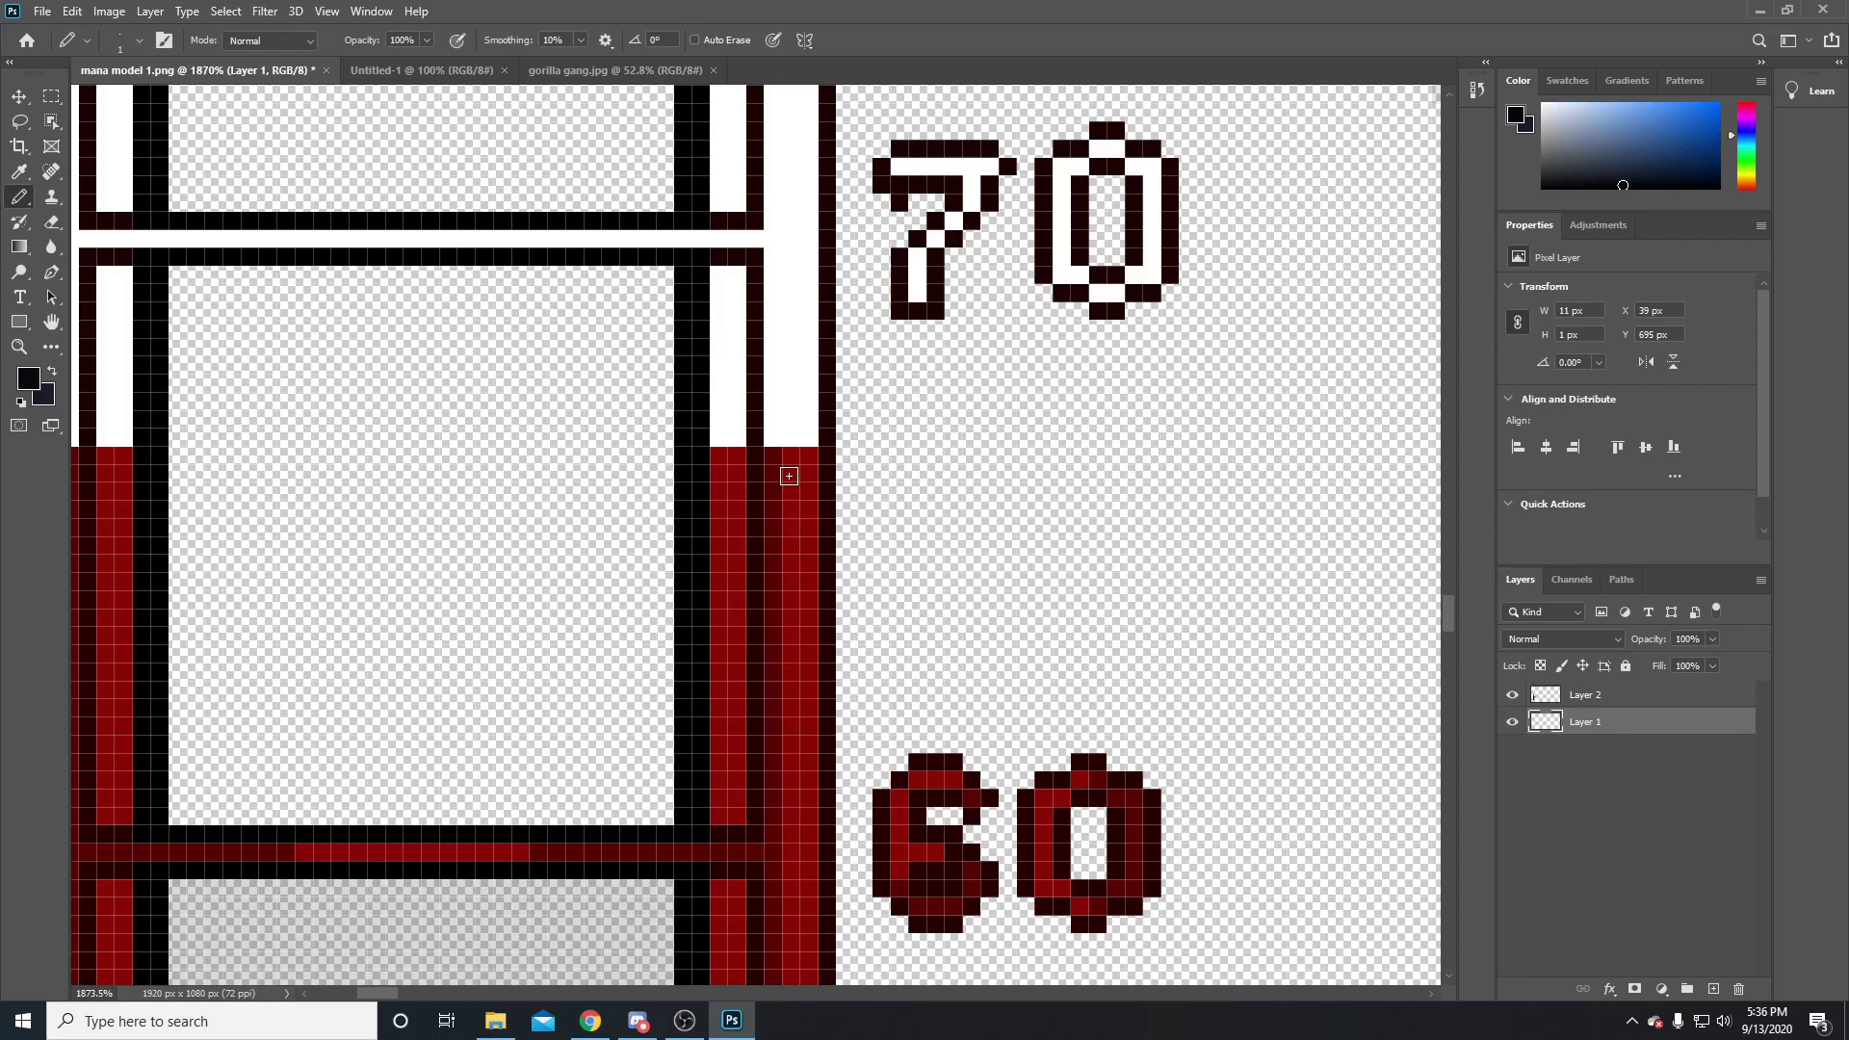
Inspect the red and white rails and number marks of the mana bar beside the gorilla cut-out at different magnifications
scroll(806, 506, up, 3)
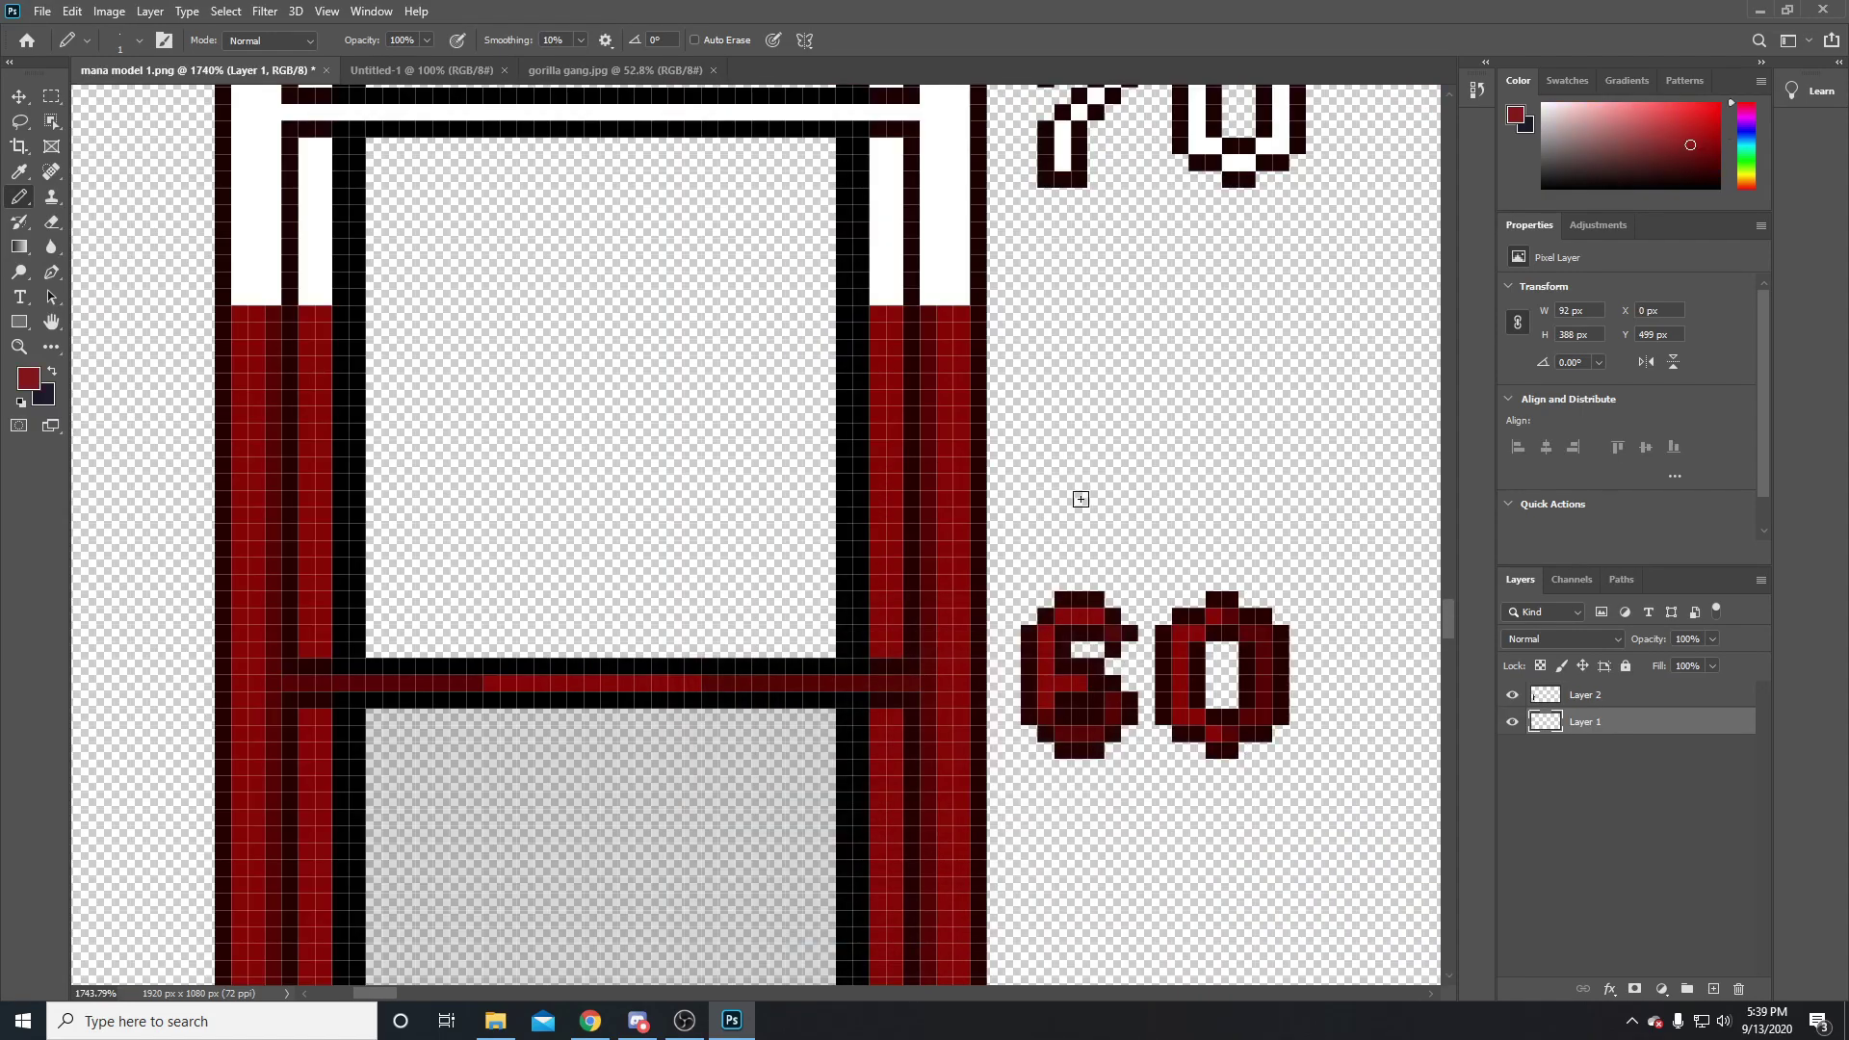
scroll(1077, 500, up, 3)
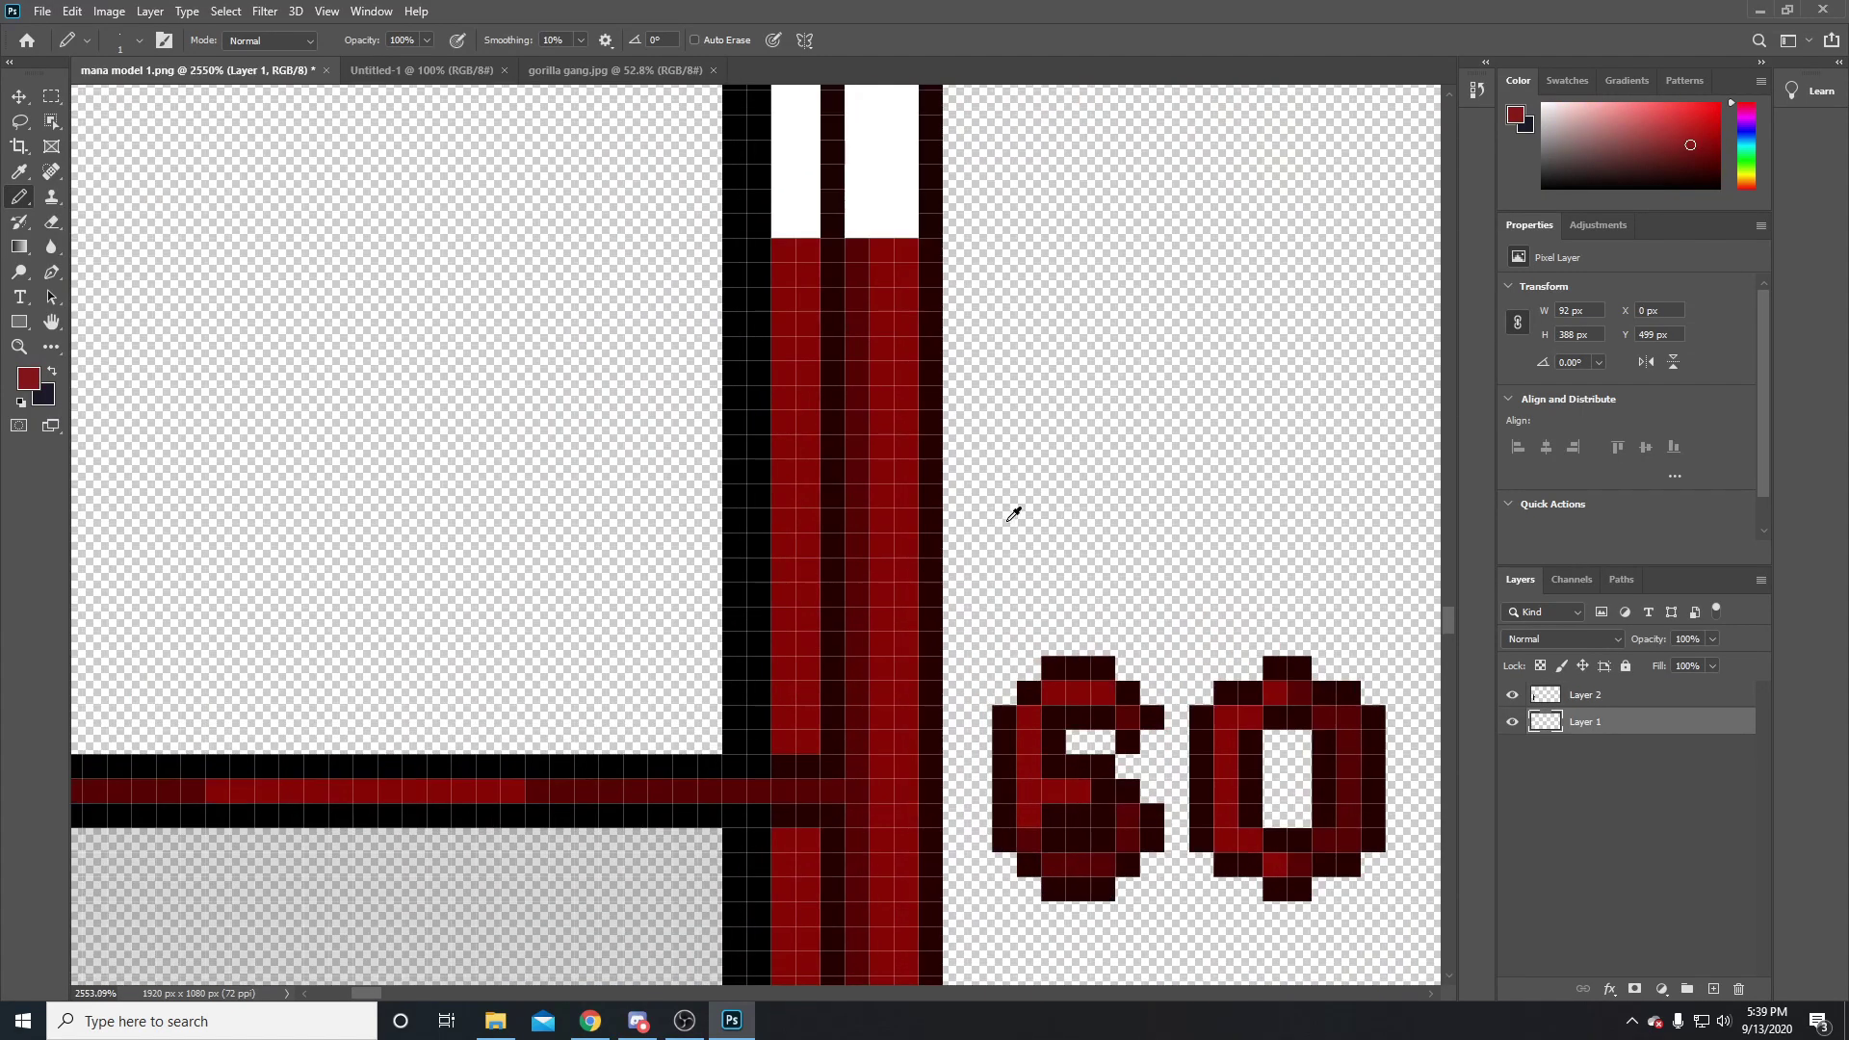
scroll(977, 499, down, 10)
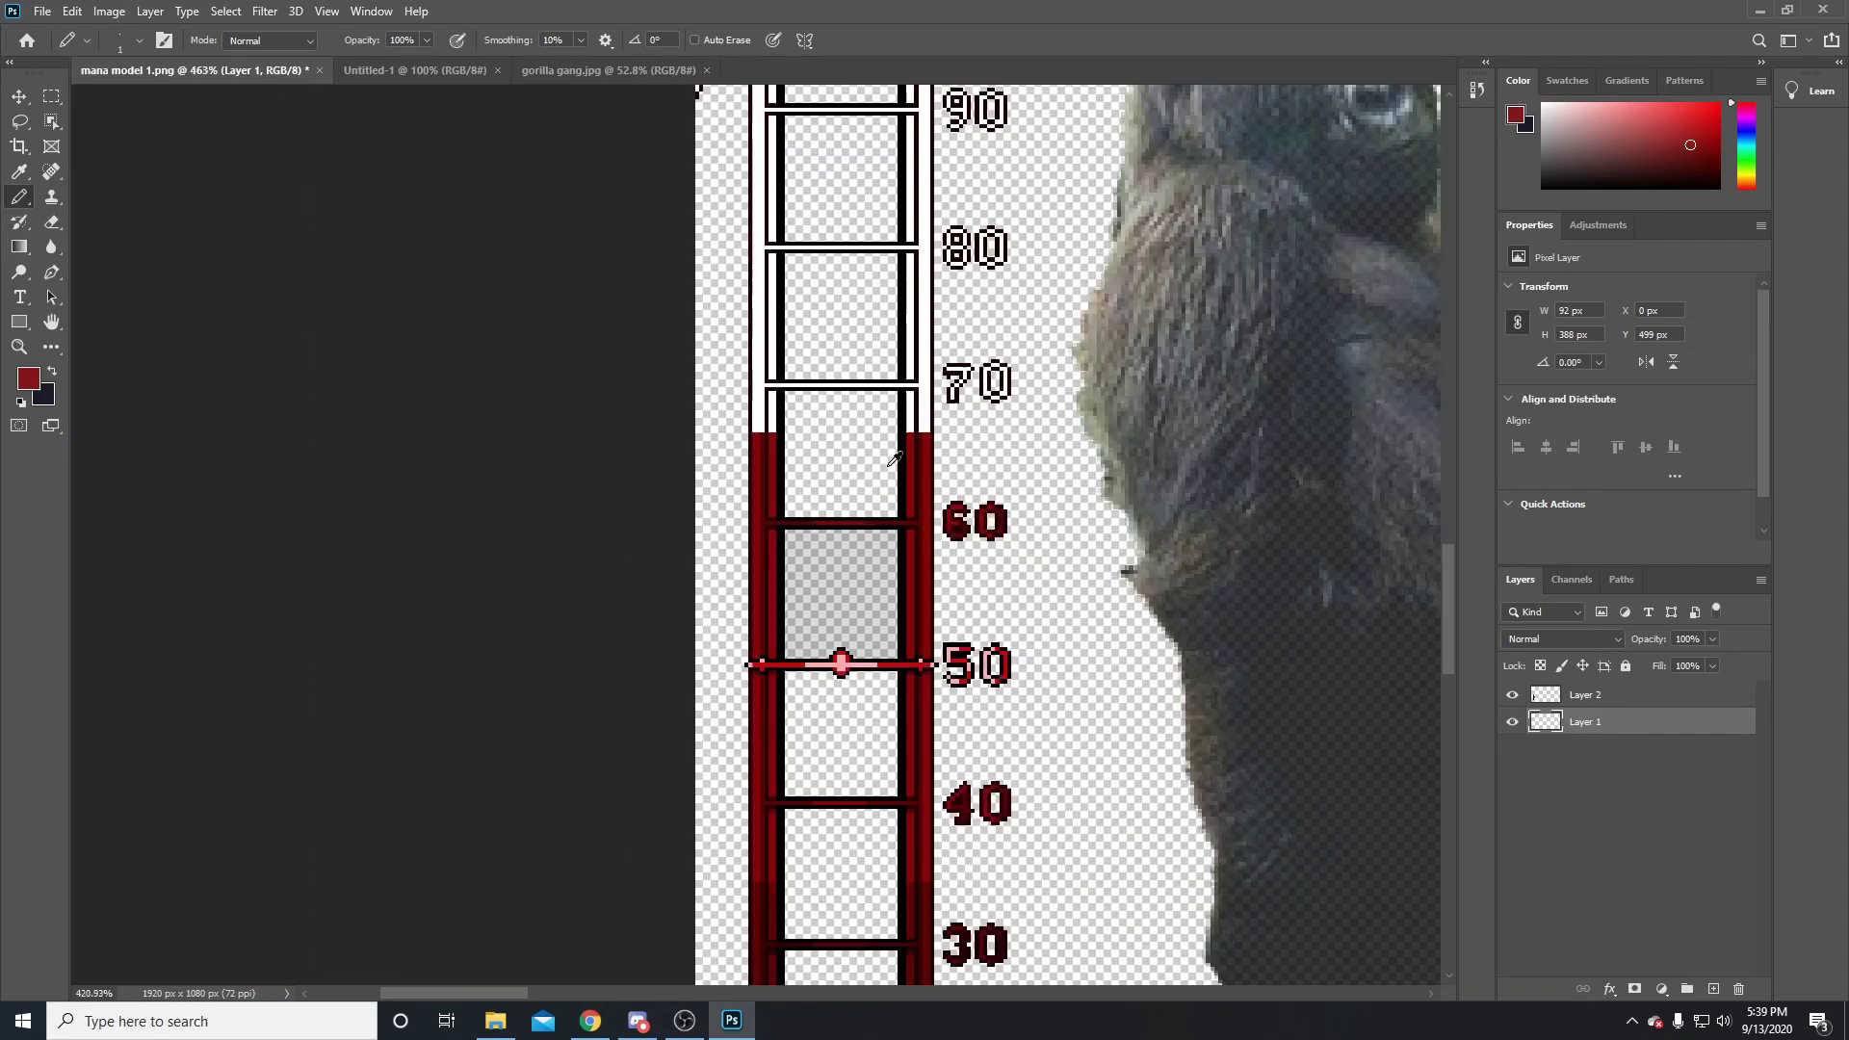
scroll(980, 448, up, 5)
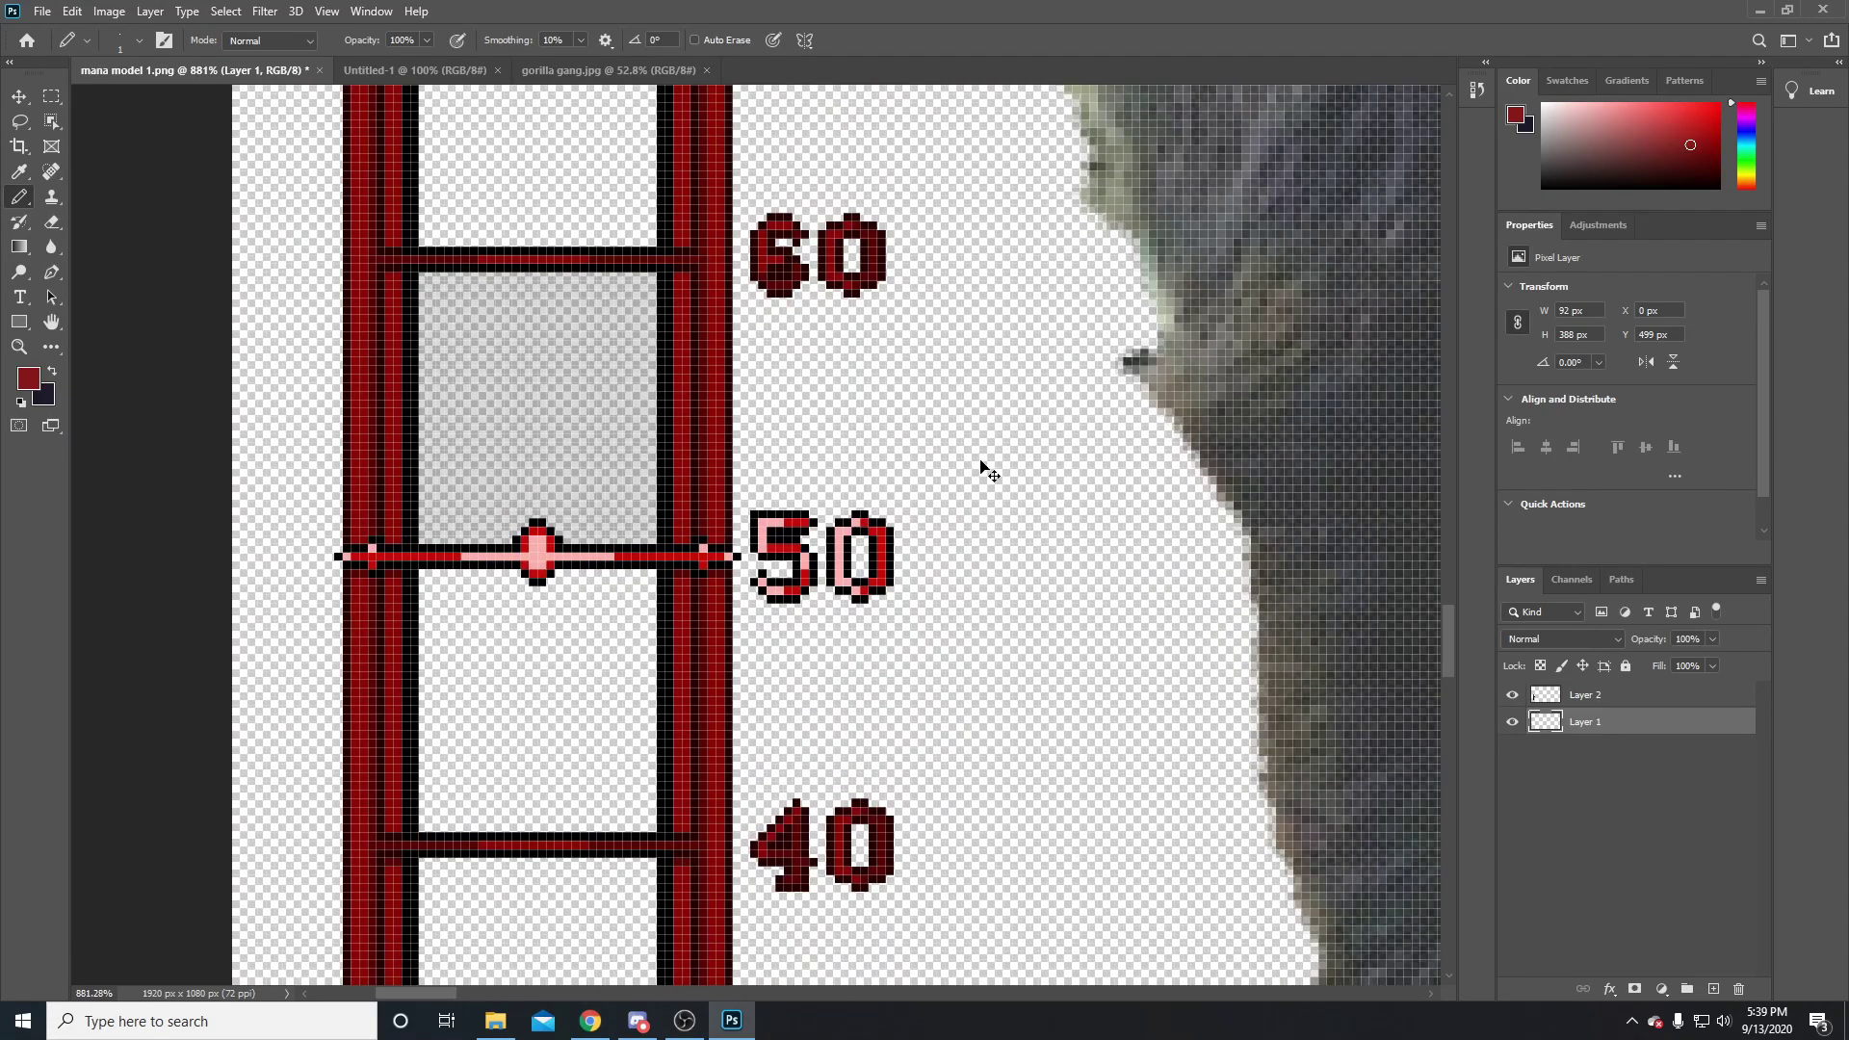
scroll(980, 473, down, 2)
scroll(1010, 489, up, 8)
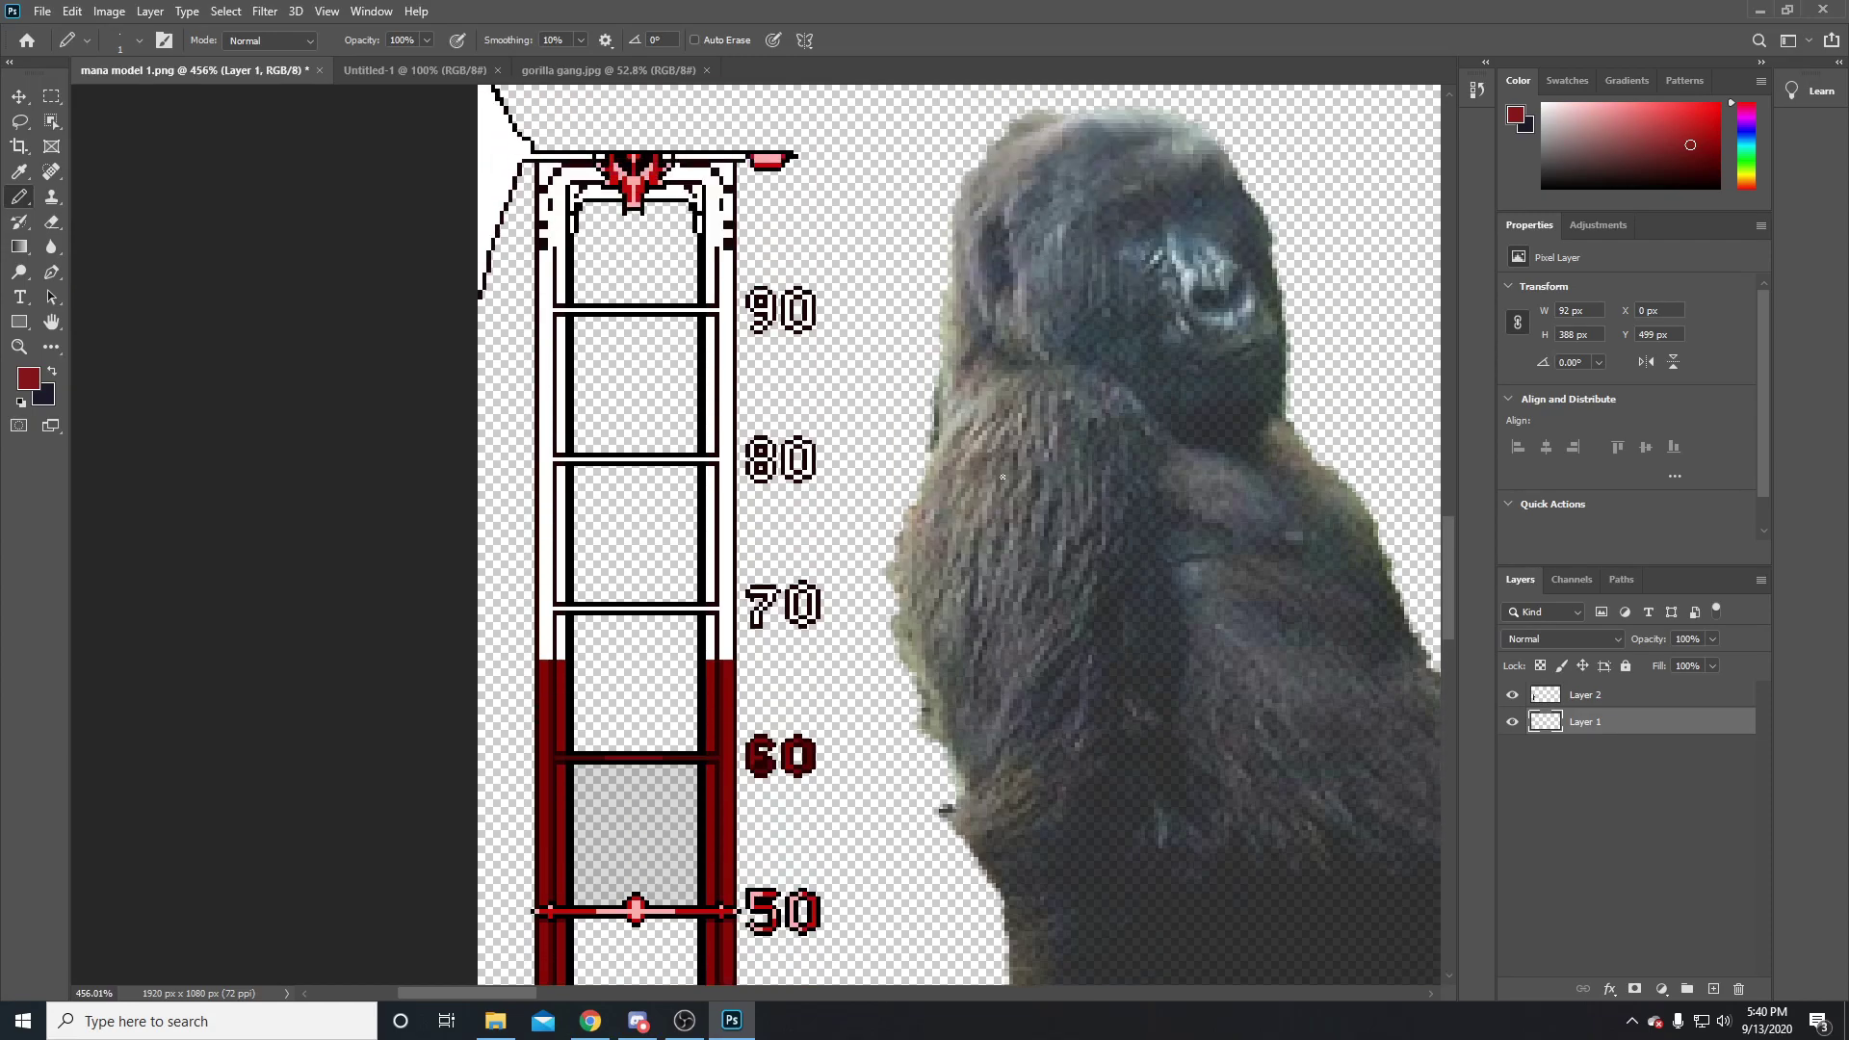
scroll(1010, 489, up, 2)
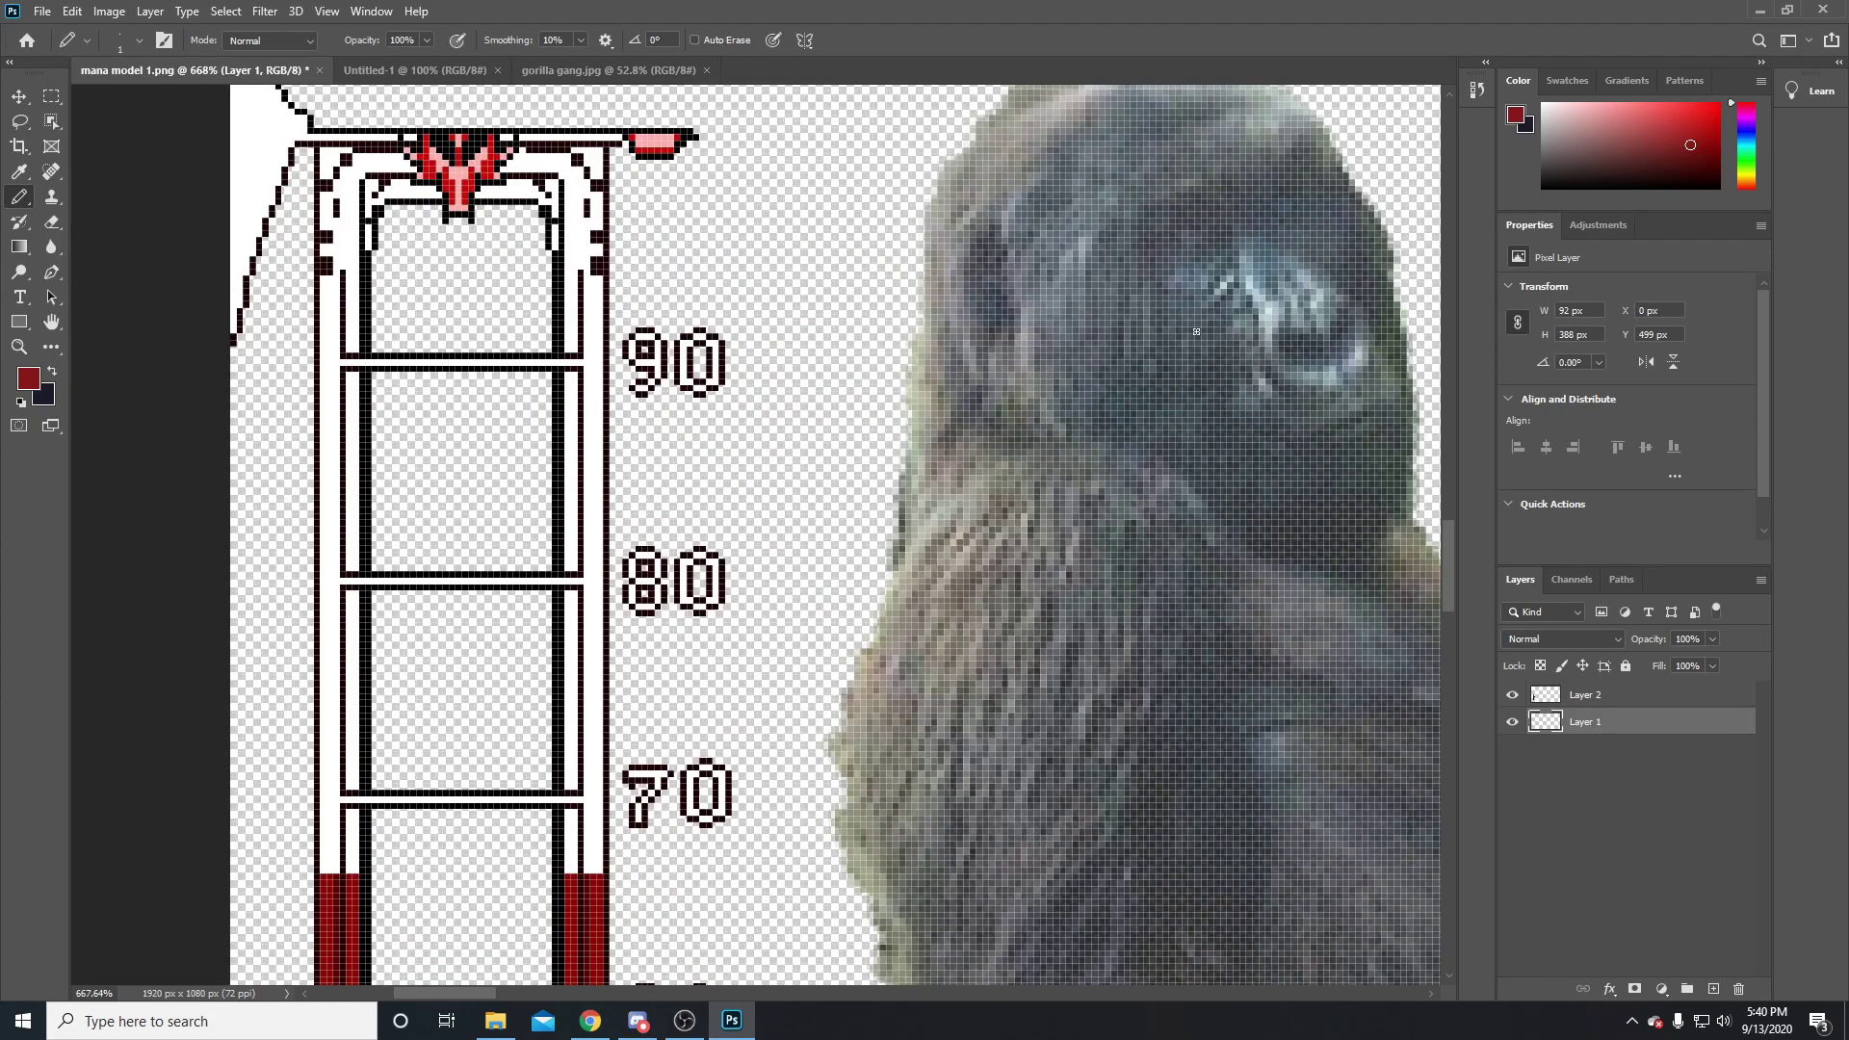
Sample the light blue-grey highlight on the gorilla's face and pencil a block about 2 by 9 px on the white right rail between 80 and 90
key(i)
click(1279, 298)
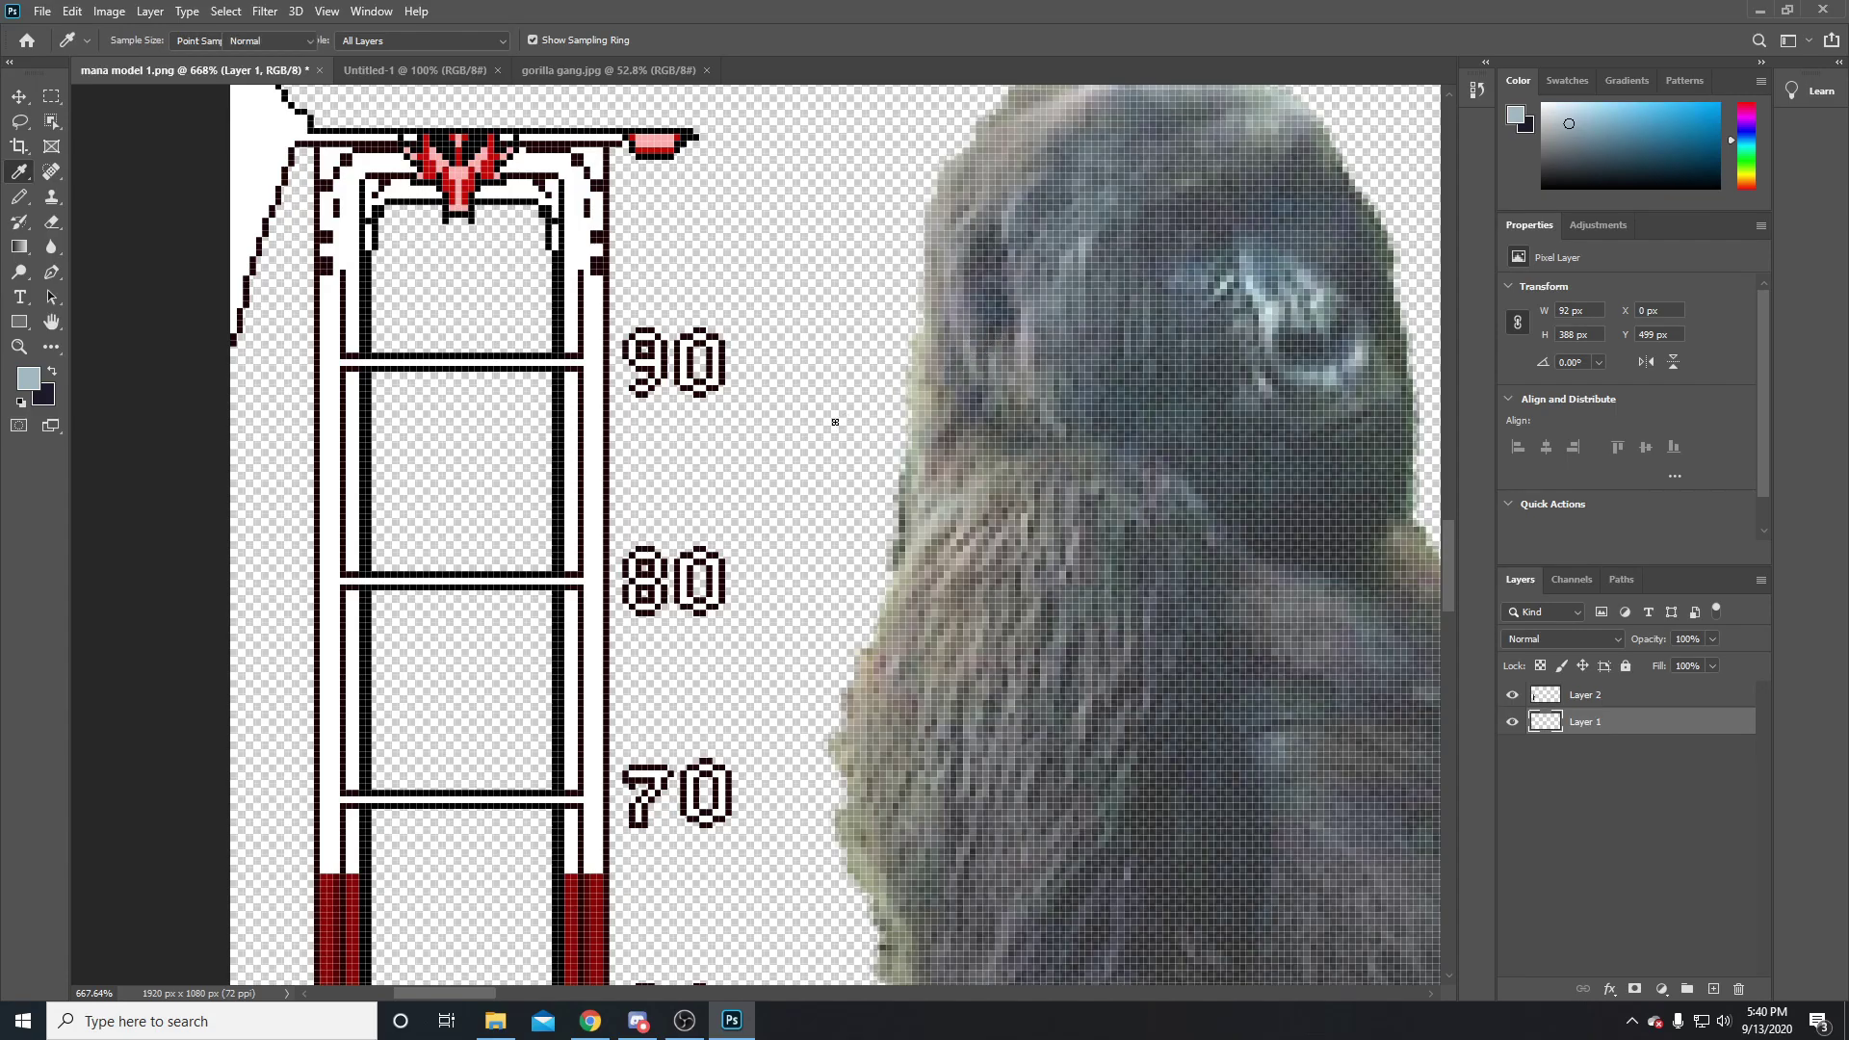
key(b)
scroll(833, 428, up, 5)
scroll(825, 495, left, 5)
mouse_move(389, 528)
mouse_down()
mouse_move(379, 511)
mouse_move(404, 650)
mouse_up()
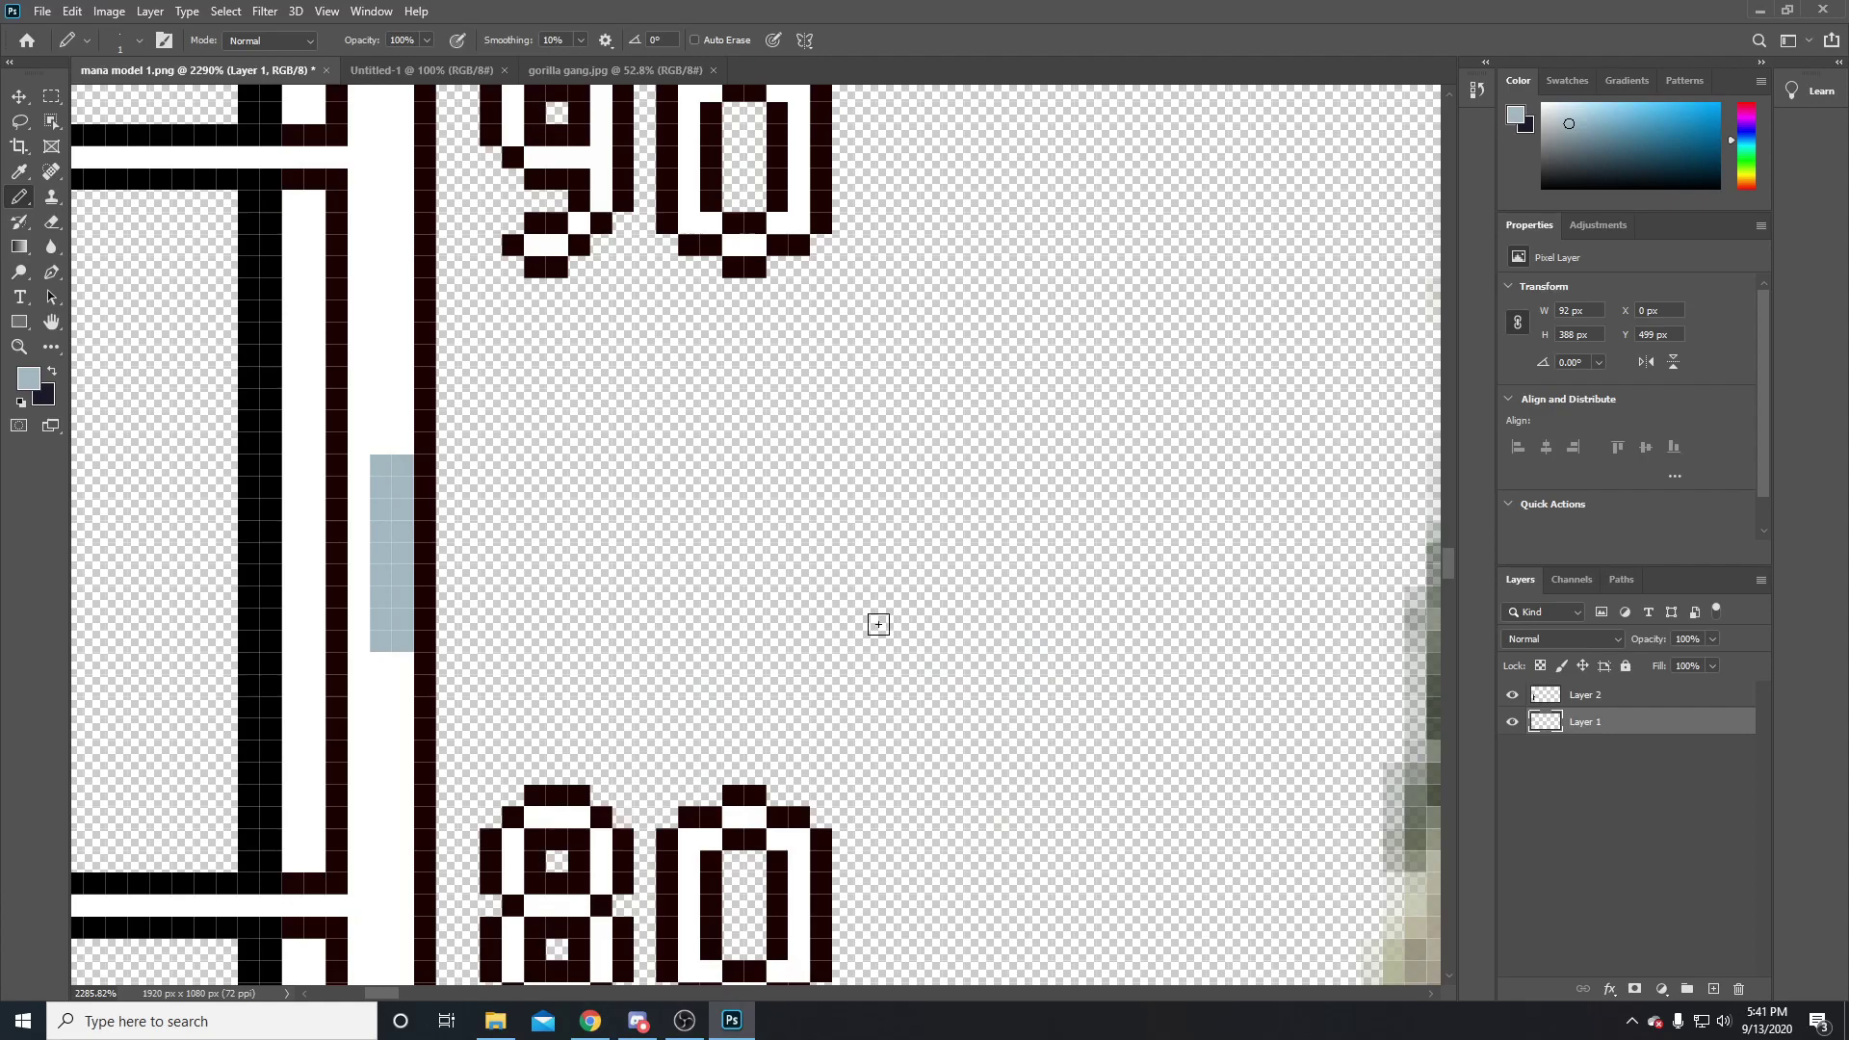
Examine the mana bar's shaded cell, the marks from 80 down to 20 and the overall look beside the gorilla
scroll(919, 614, down, 7)
scroll(757, 637, down, 5)
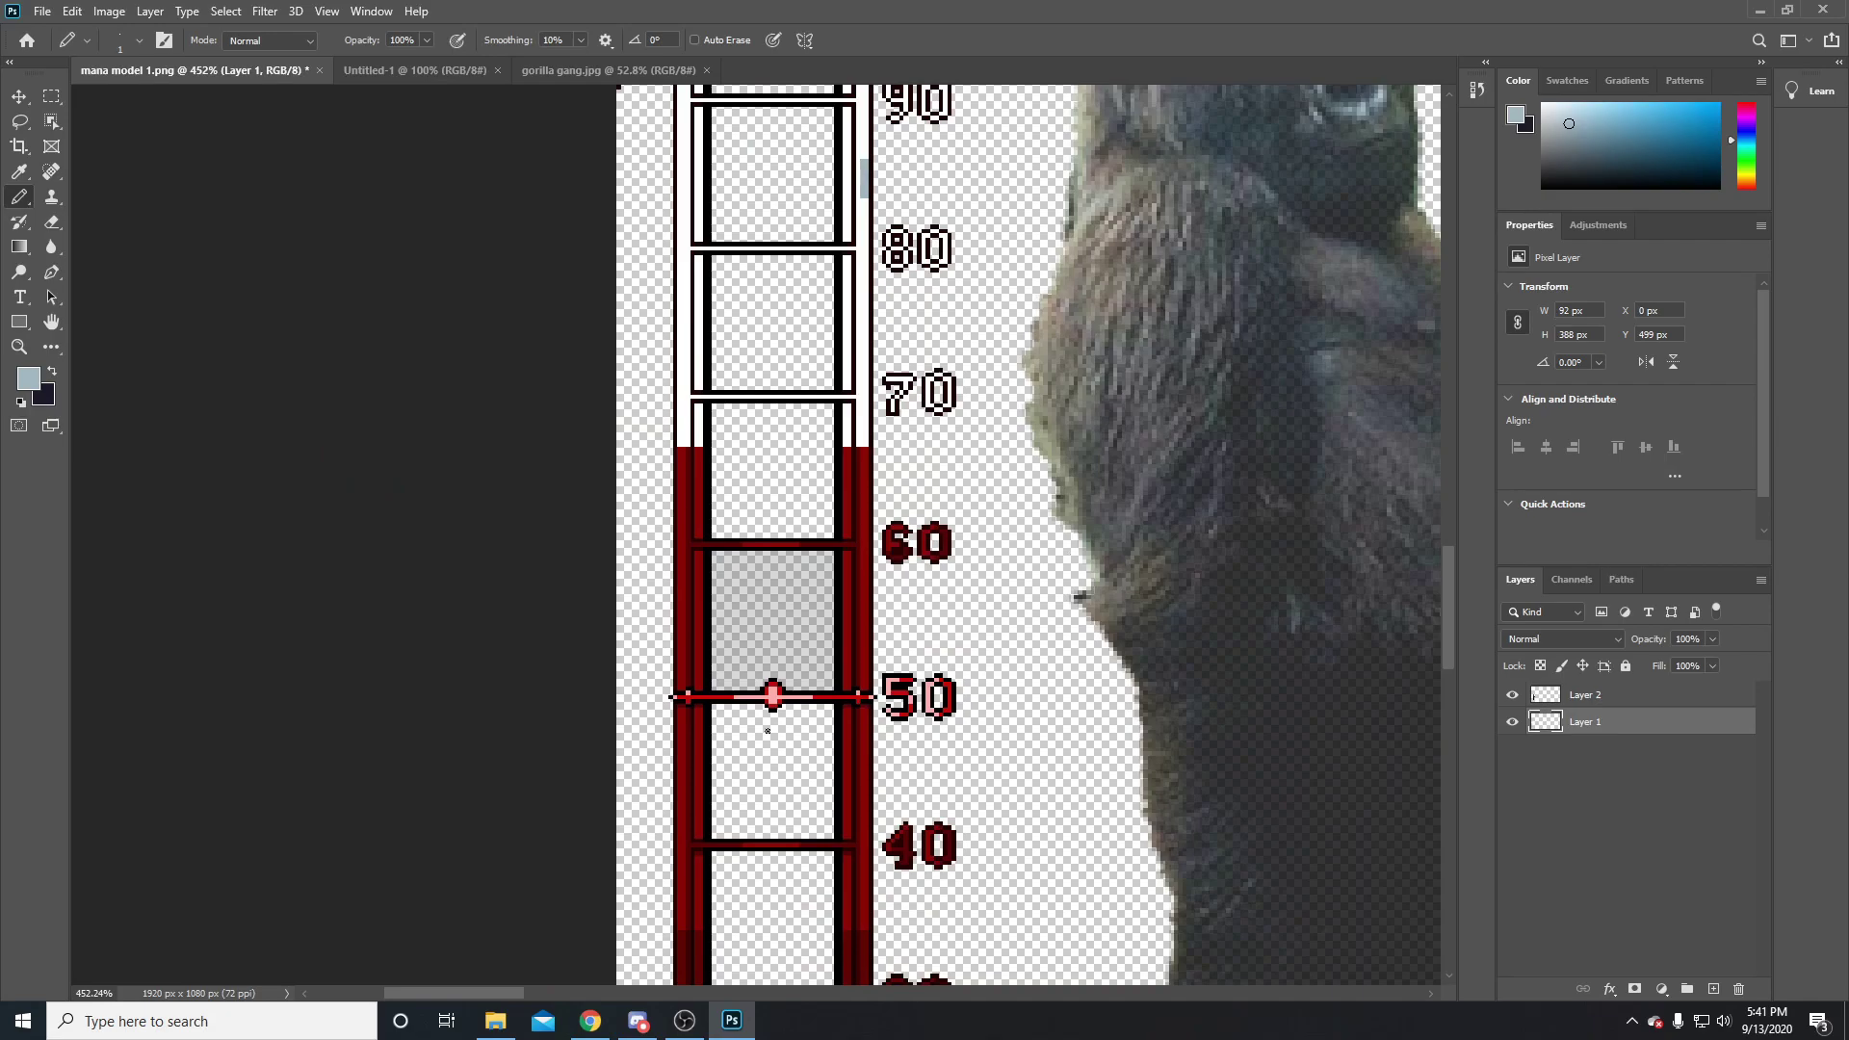
scroll(847, 587, down, 5)
scroll(850, 586, up, 6)
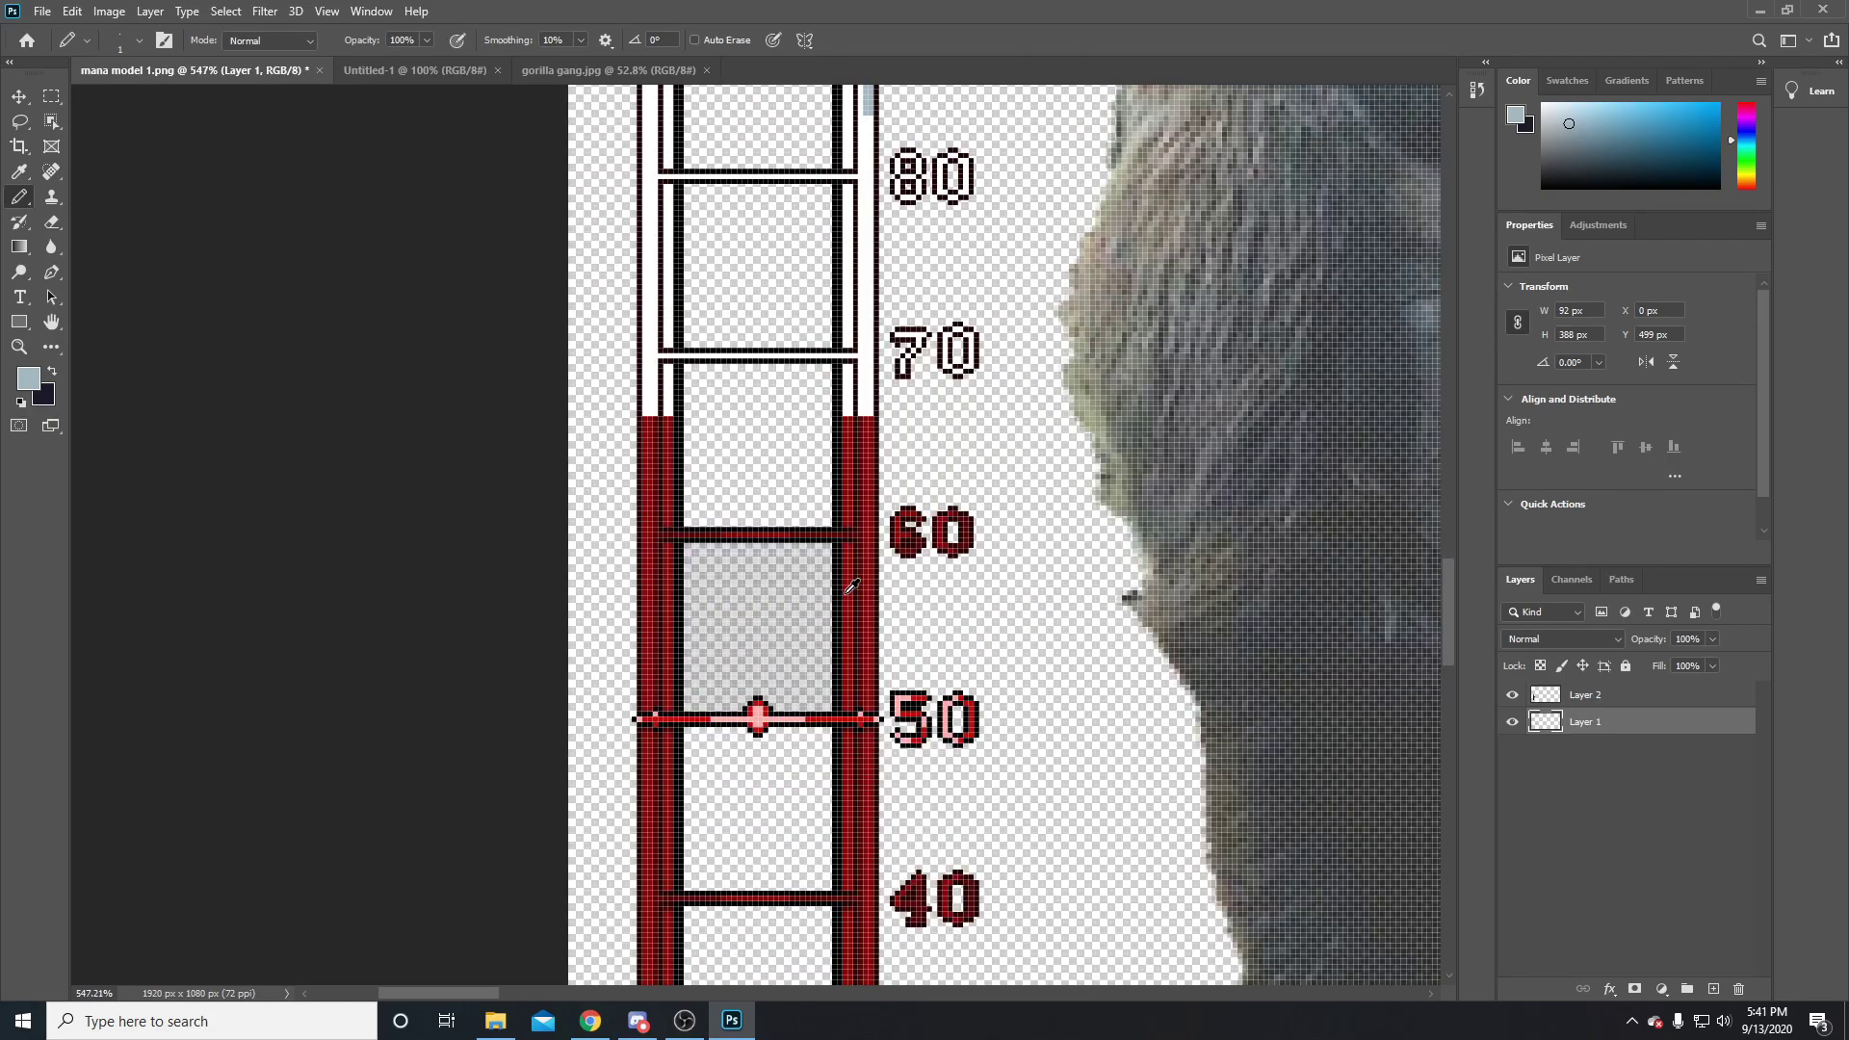
scroll(883, 630, down, 4)
scroll(886, 632, left, 2)
scroll(887, 634, down, 2)
scroll(888, 633, up, 2)
scroll(845, 648, down, 2)
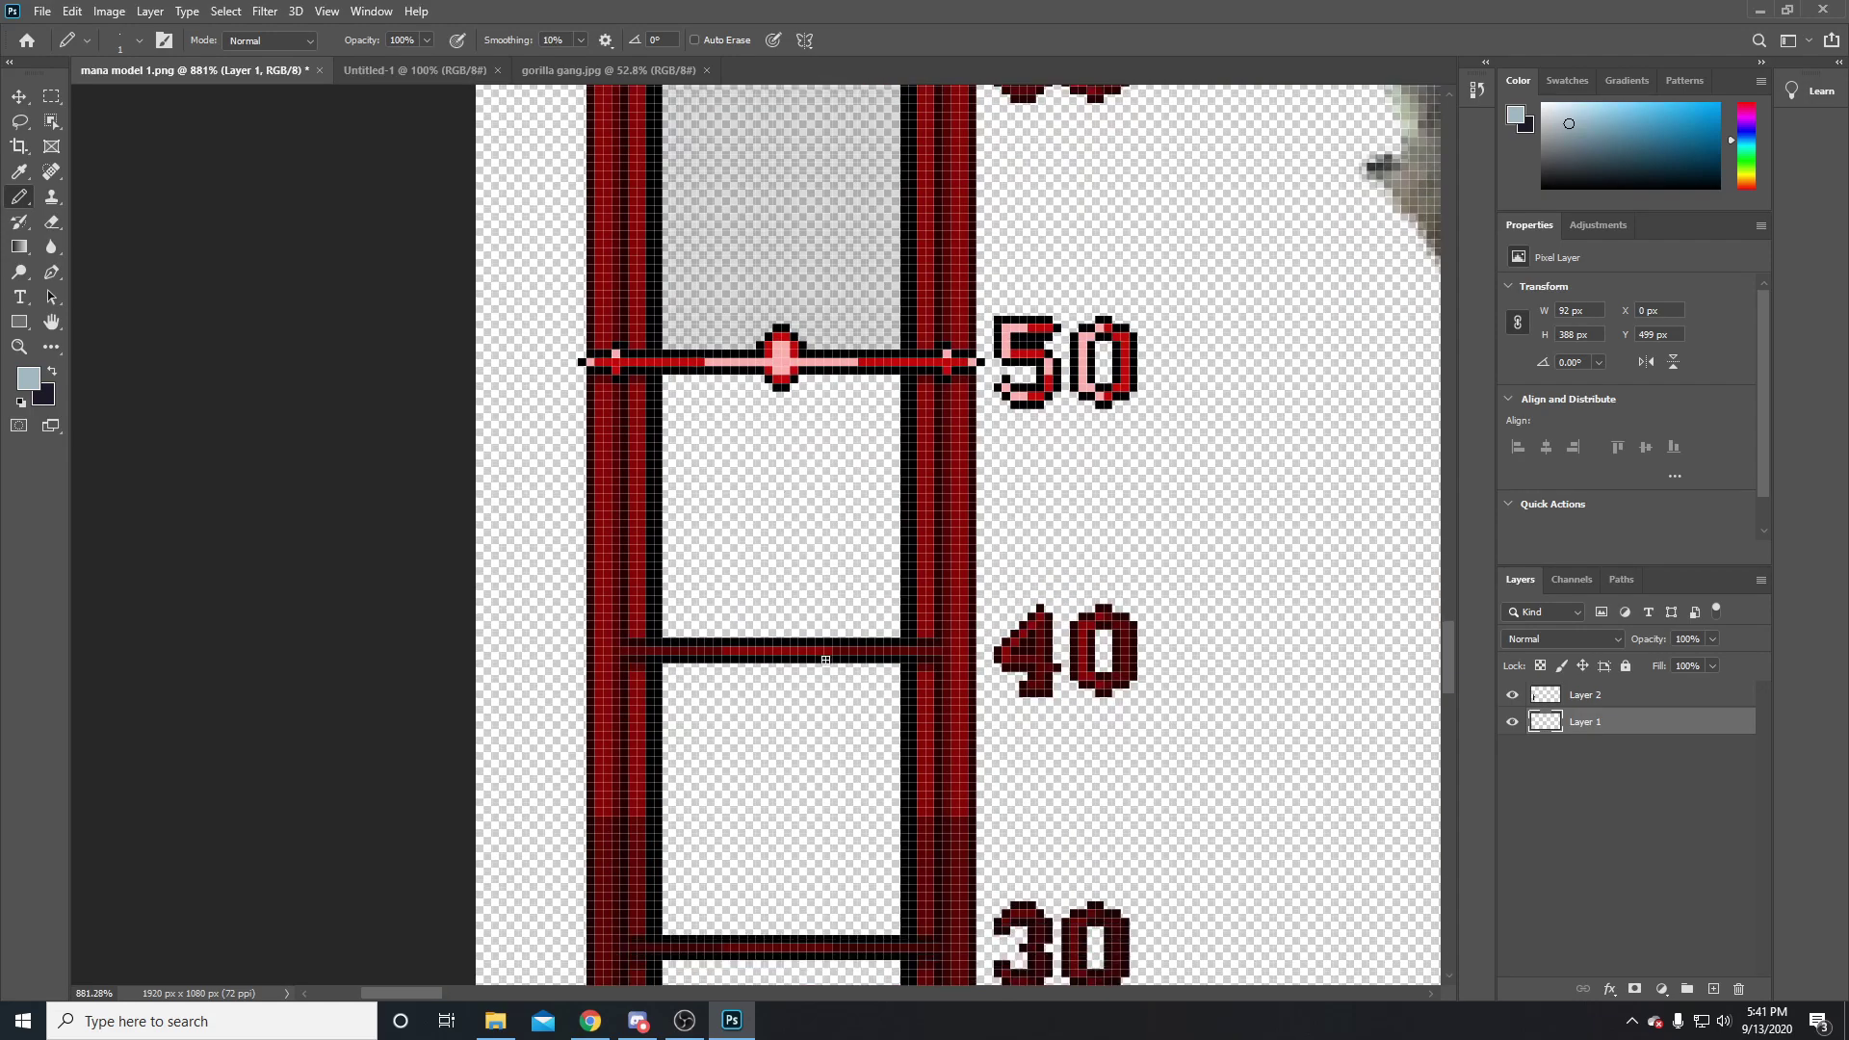
scroll(821, 665, down, 2)
scroll(825, 580, up, 4)
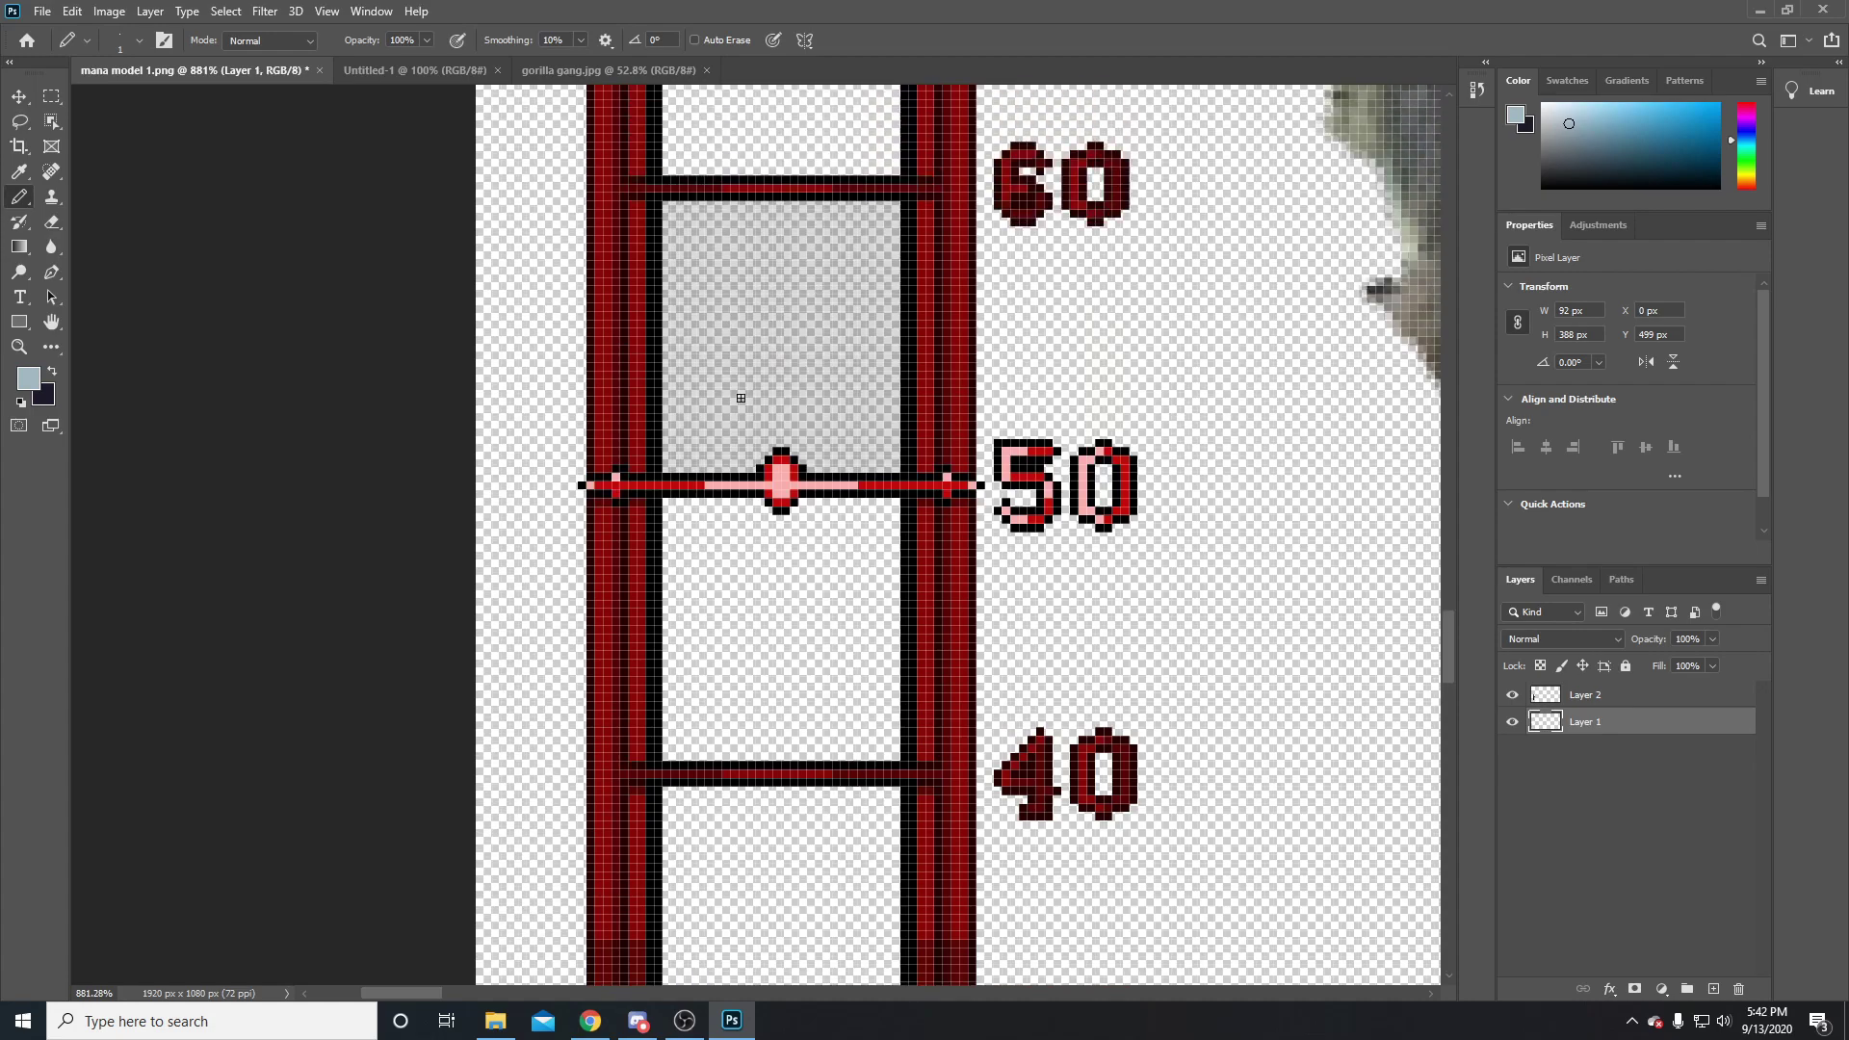
scroll(971, 593, down, 1)
scroll(970, 597, down, 3)
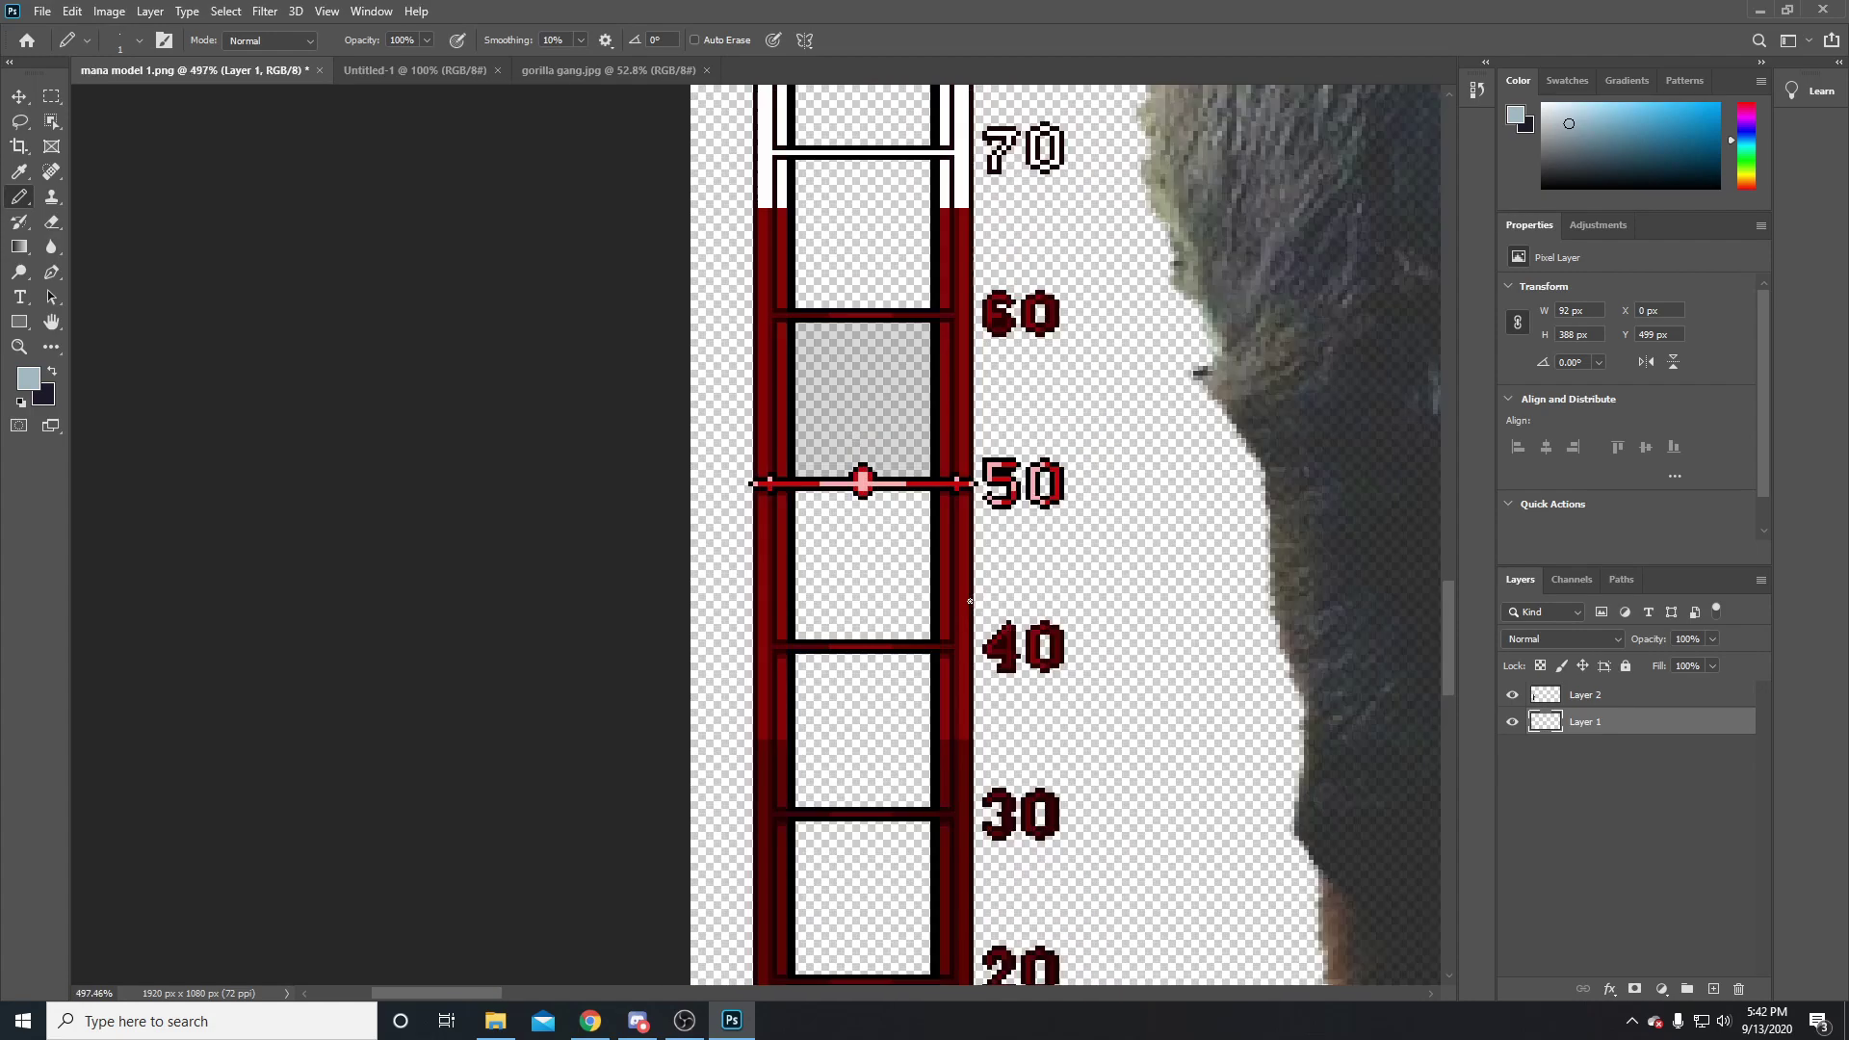
scroll(975, 604, down, 3)
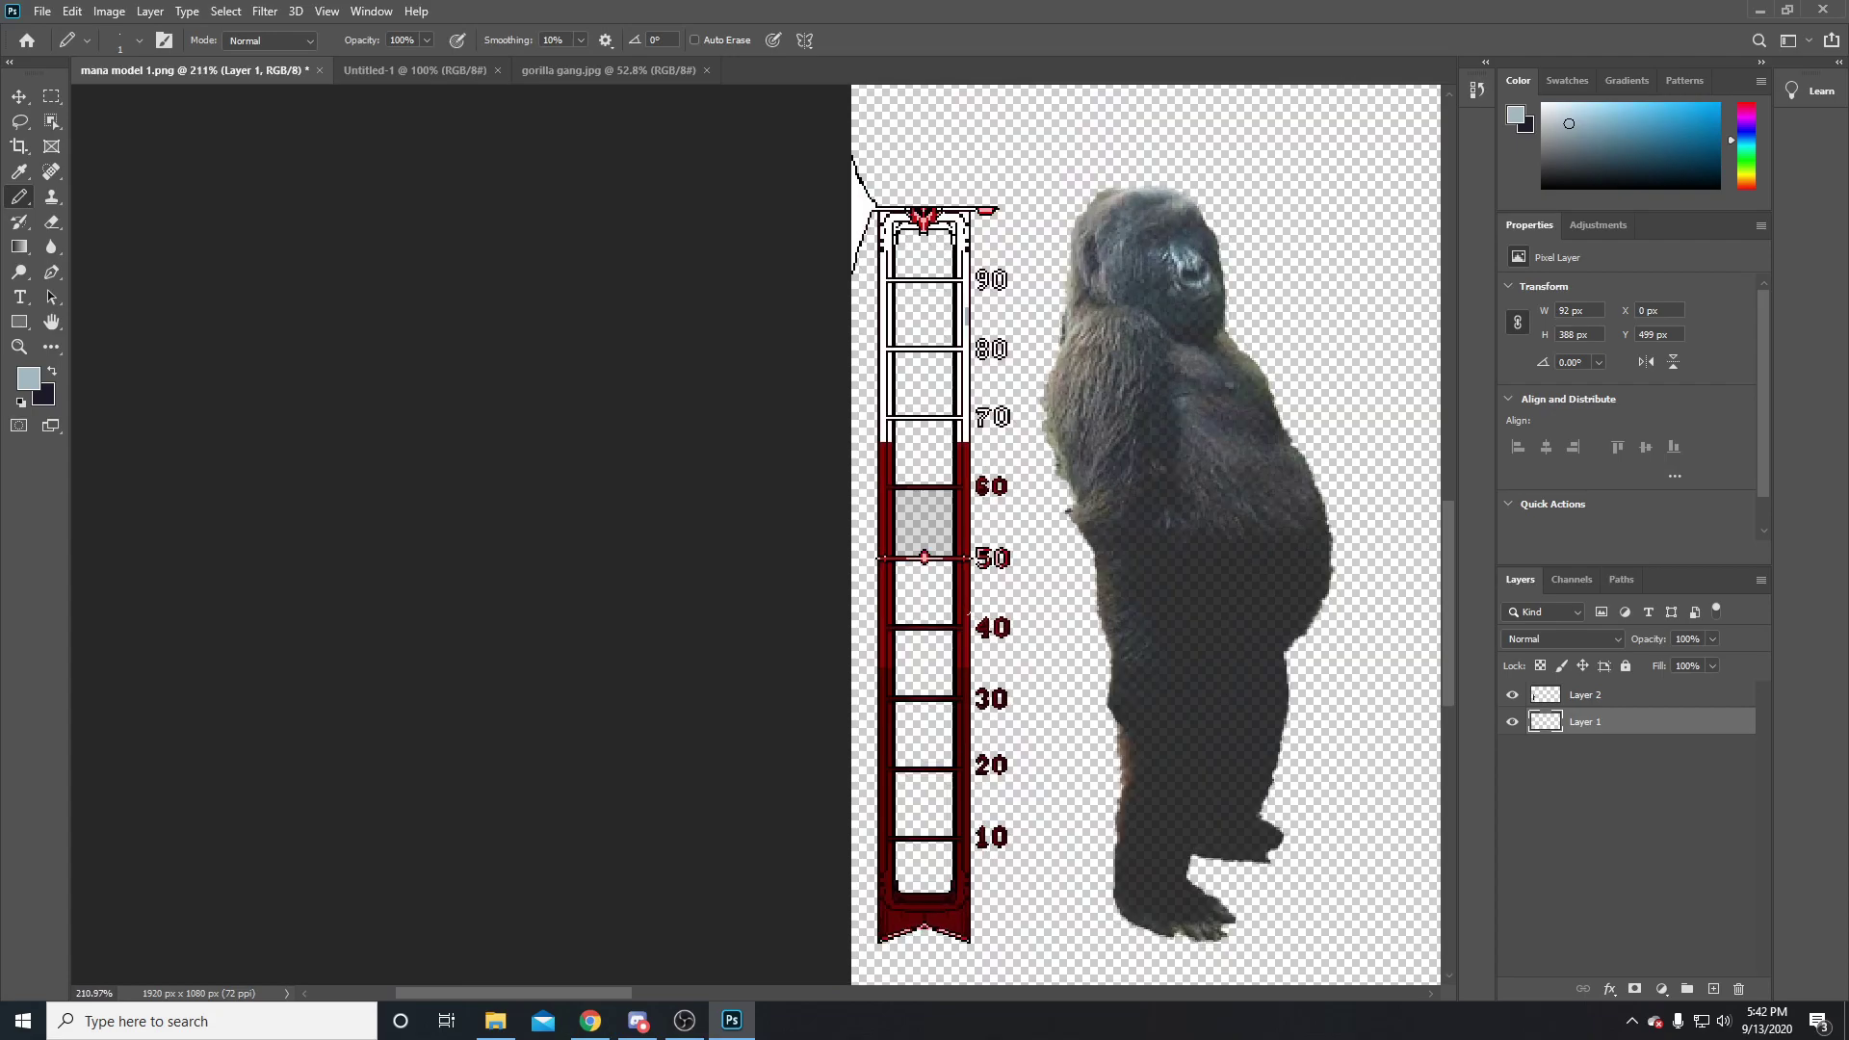